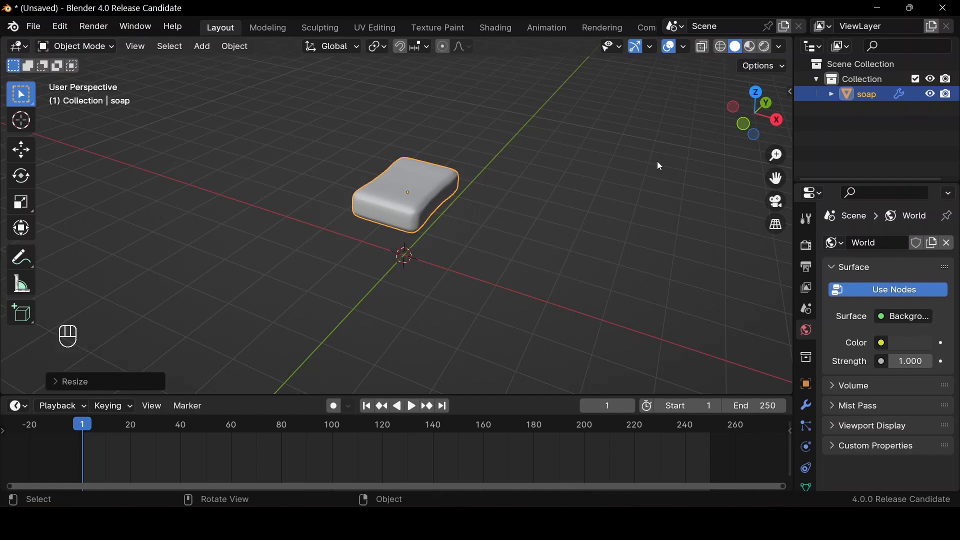
- Add a mesh plane at the world origin beneath the soap and scale it by 10
{"action": "scroll", "coordinate": [582, 206], "scroll_direction": "down", "scroll_amount": 3}
{"action": "key", "text": "KP_Decimal"}
{"action": "scroll", "coordinate": [568, 211], "scroll_direction": "down", "scroll_amount": 6}
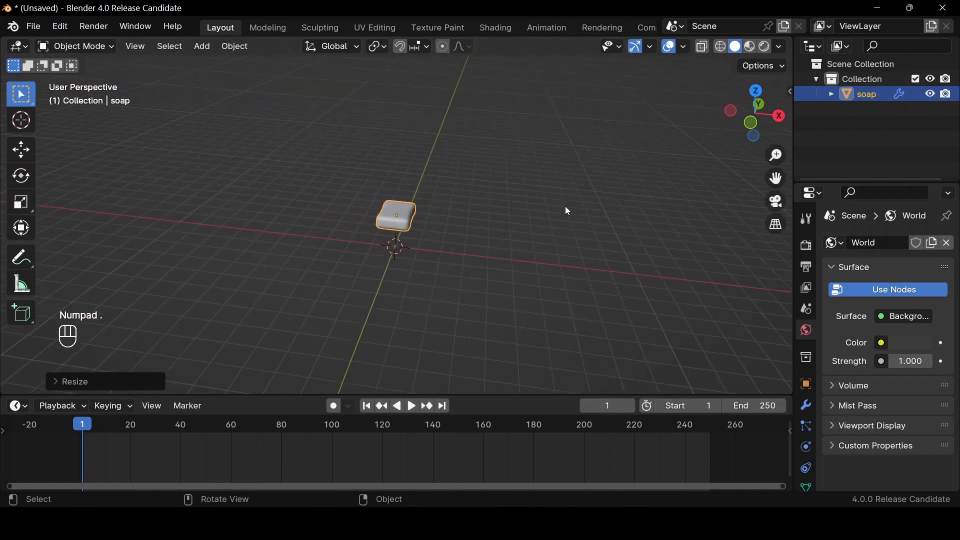
{"action": "key", "text": "shift+a"}
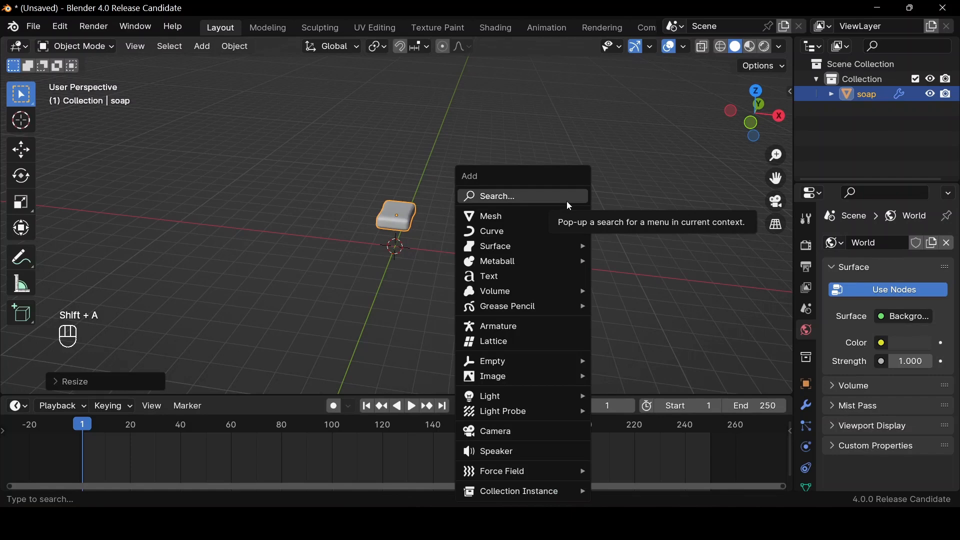
{"action": "type", "text": "plan"}
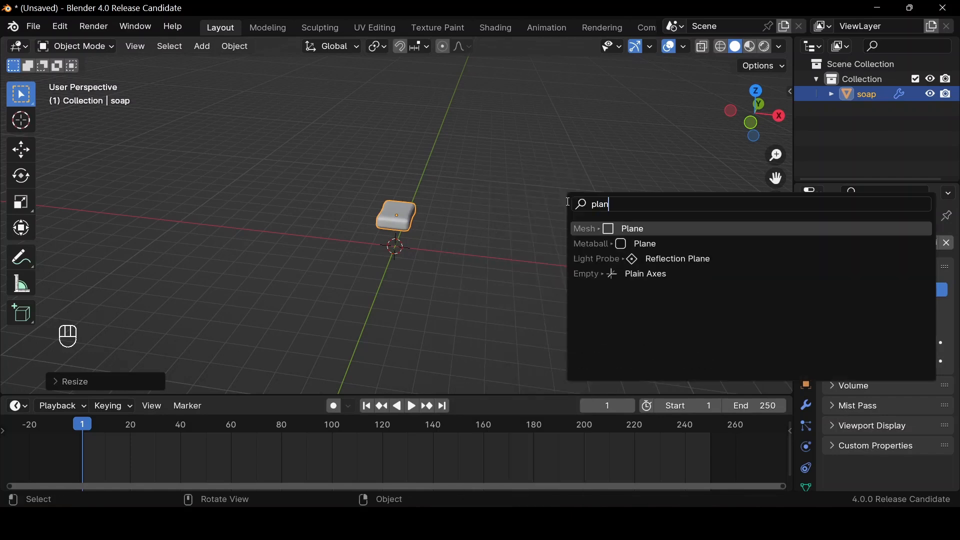
{"action": "key", "text": "Return"}
{"action": "scroll", "coordinate": [566, 201], "scroll_direction": "up", "scroll_amount": 4}
{"action": "key", "text": "s"}
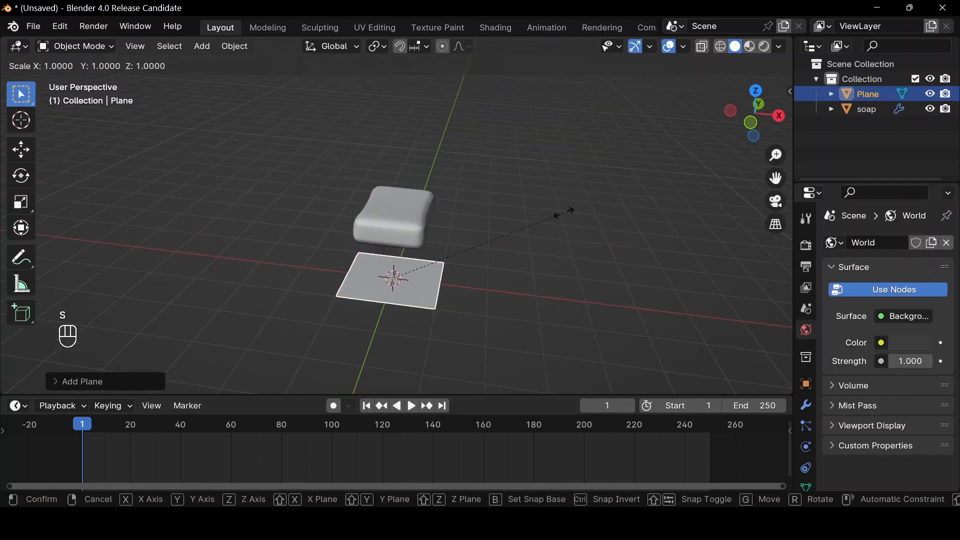
{"action": "type", "text": "10"}
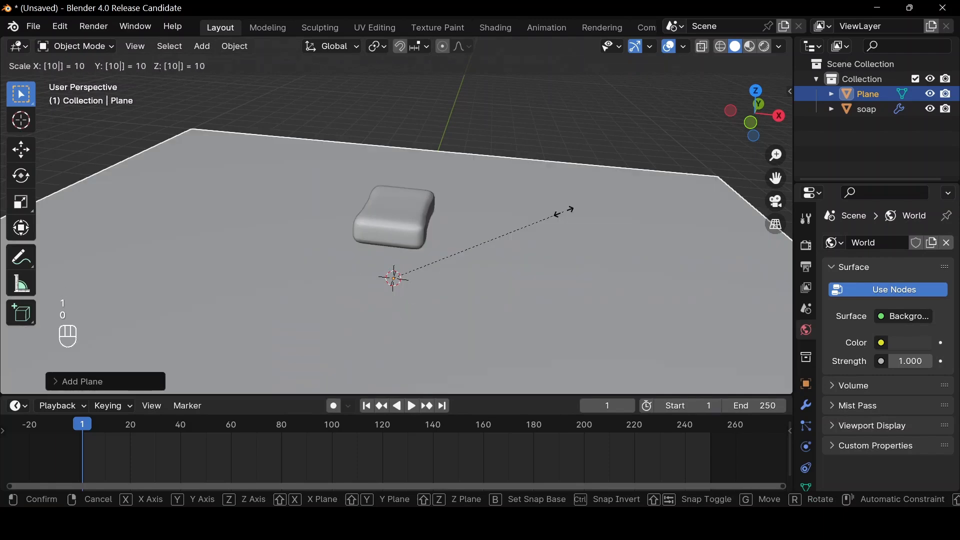
{"action": "key", "text": "Return"}
- Add a Subdivision Surface modifier to the large plane
{"action": "left_click_drag", "start_coordinate": [754, 111], "coordinate": [739, 128]}
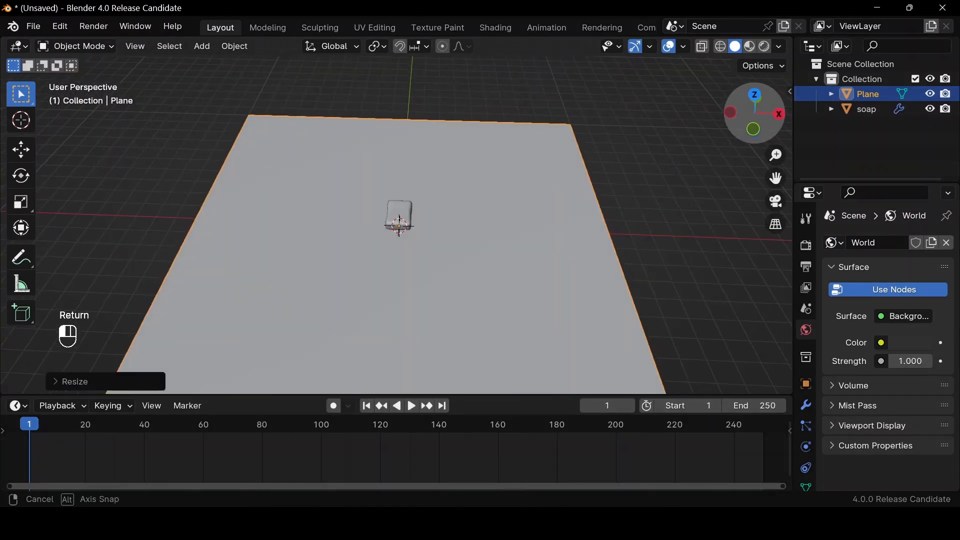
{"action": "scroll", "coordinate": [683, 167], "scroll_direction": "down", "scroll_amount": 1}
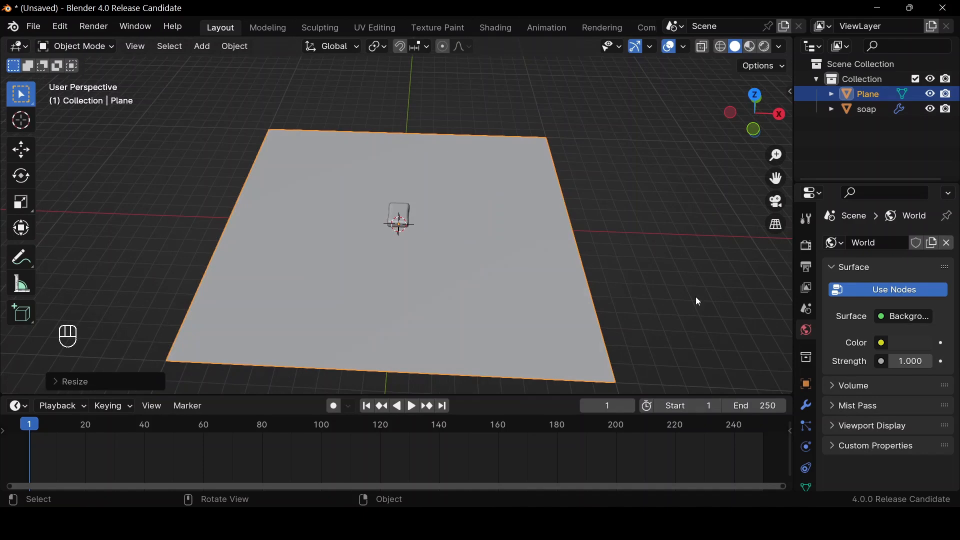
{"action": "left_click", "coordinate": [806, 407]}
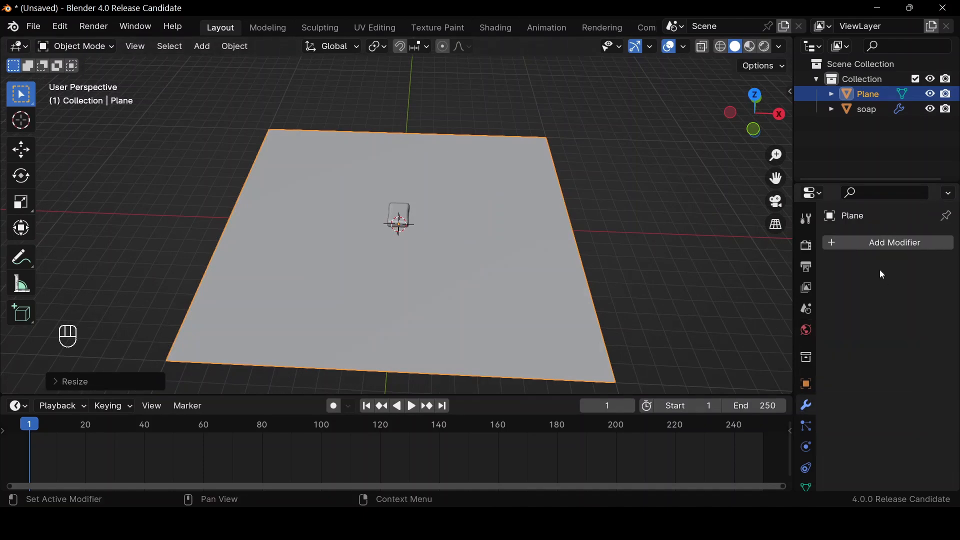
{"action": "left_click", "coordinate": [870, 246]}
{"action": "left_click", "coordinate": [871, 246]}
{"action": "type", "text": "sub"}
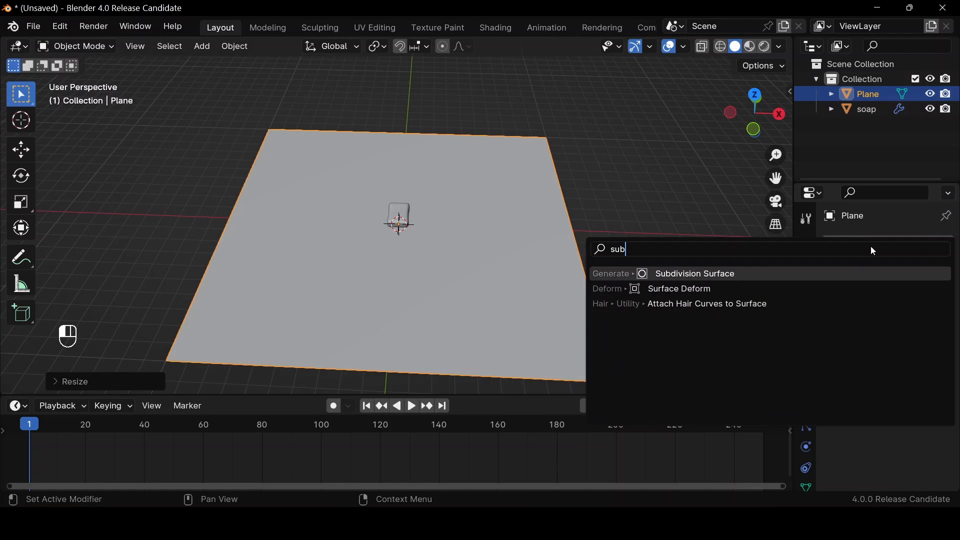
{"action": "key", "text": "Return"}
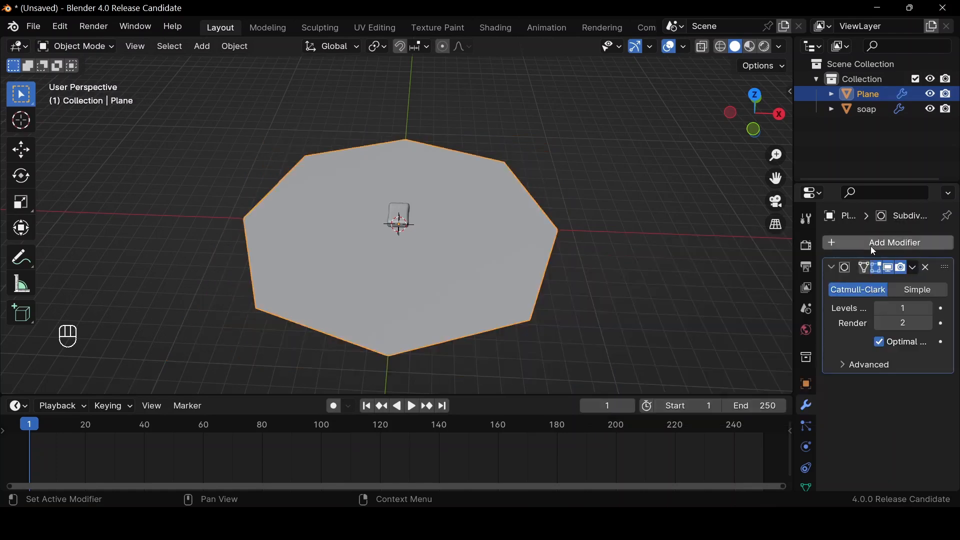
- Set the plane's subdivision modifier to Simple with 2 viewport levels and apply it
{"action": "left_click", "coordinate": [919, 292]}
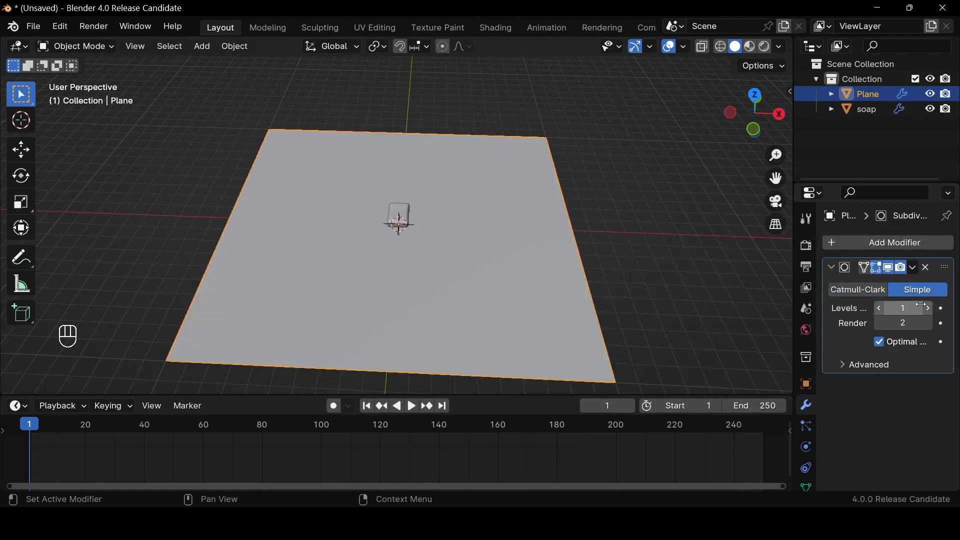
{"action": "left_click", "coordinate": [924, 308]}
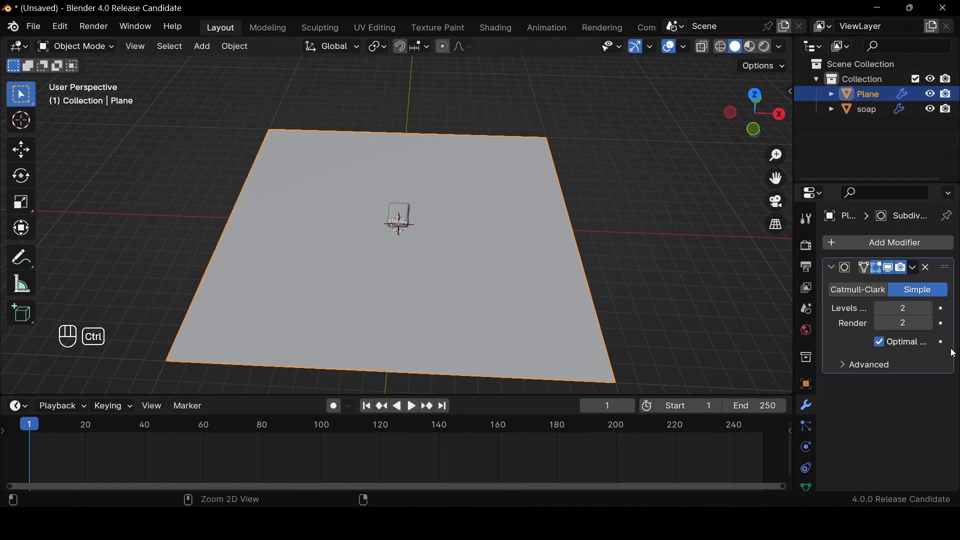
{"action": "key", "text": "ctrl+a"}
- Subdivide the plane's whole mesh with 30 cuts and return to Object Mode
{"action": "key", "text": "Tab"}
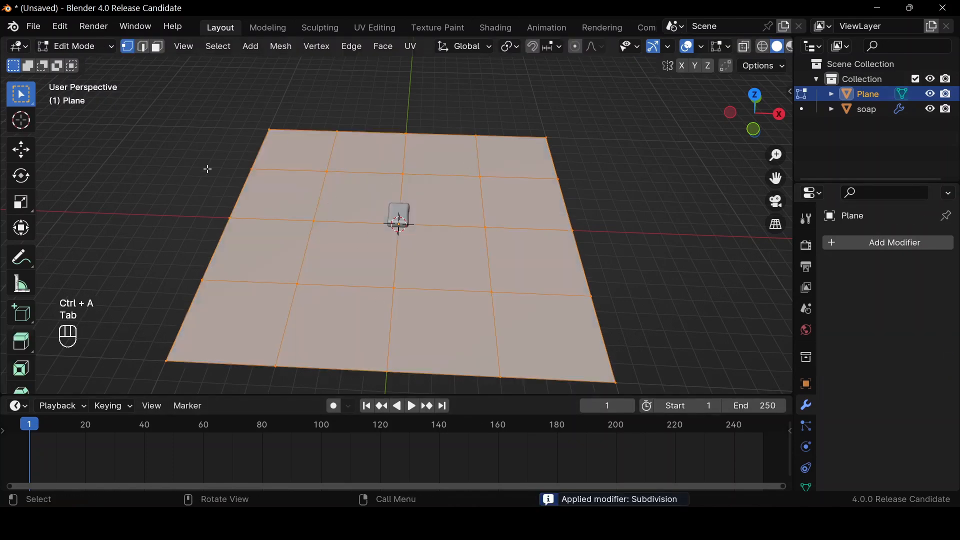
{"action": "right_click", "coordinate": [457, 199]}
{"action": "left_click", "coordinate": [434, 157]}
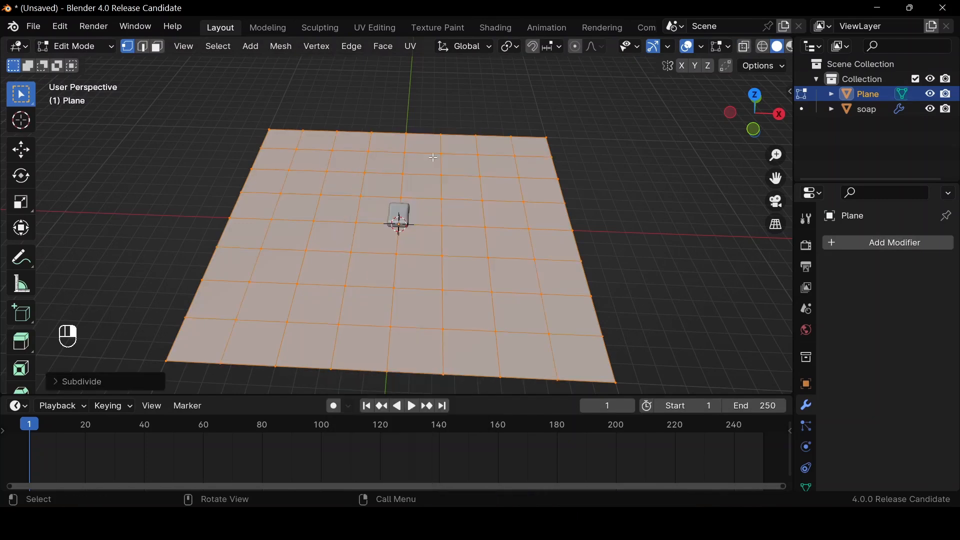
{"action": "left_click", "coordinate": [105, 382]}
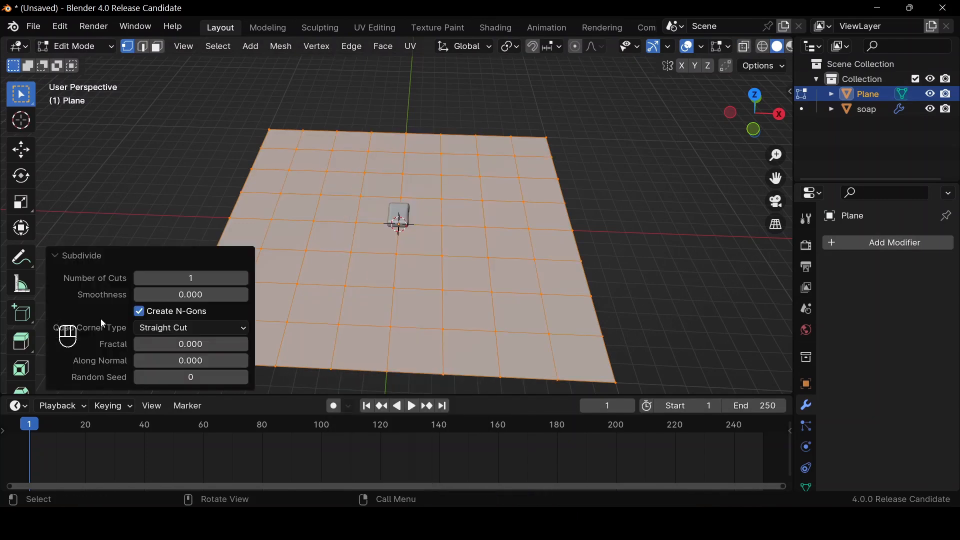
{"action": "left_click", "coordinate": [186, 278]}
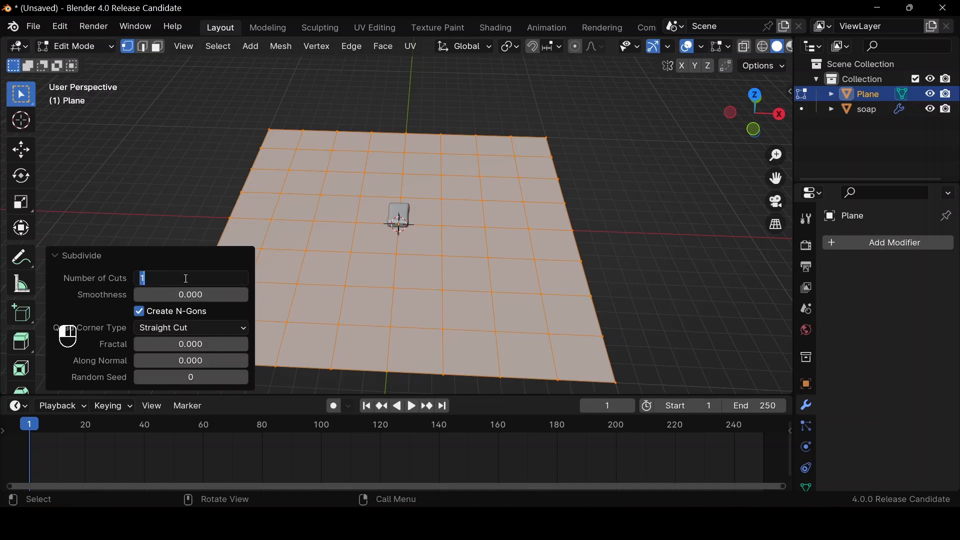
{"action": "type", "text": "30"}
{"action": "key", "text": "Return"}
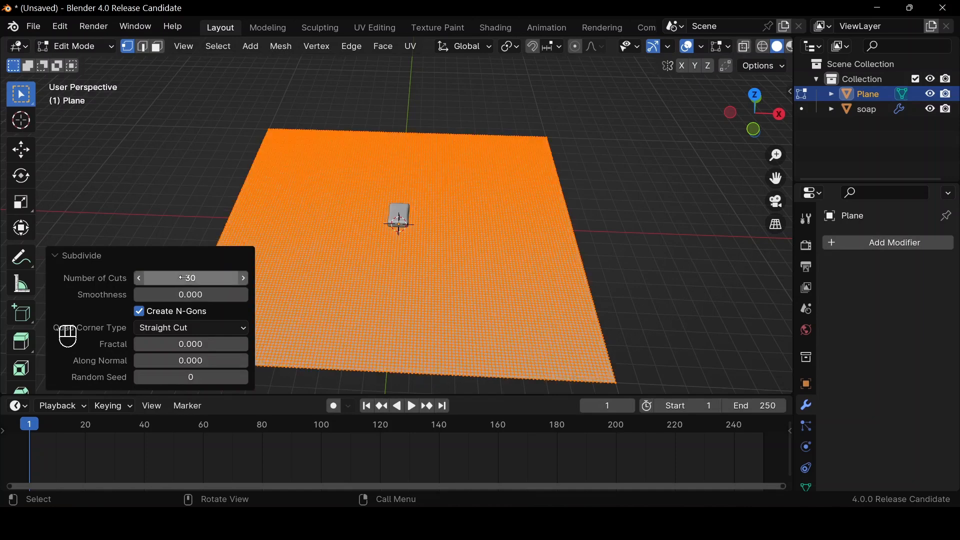
{"action": "key", "text": "Tab"}
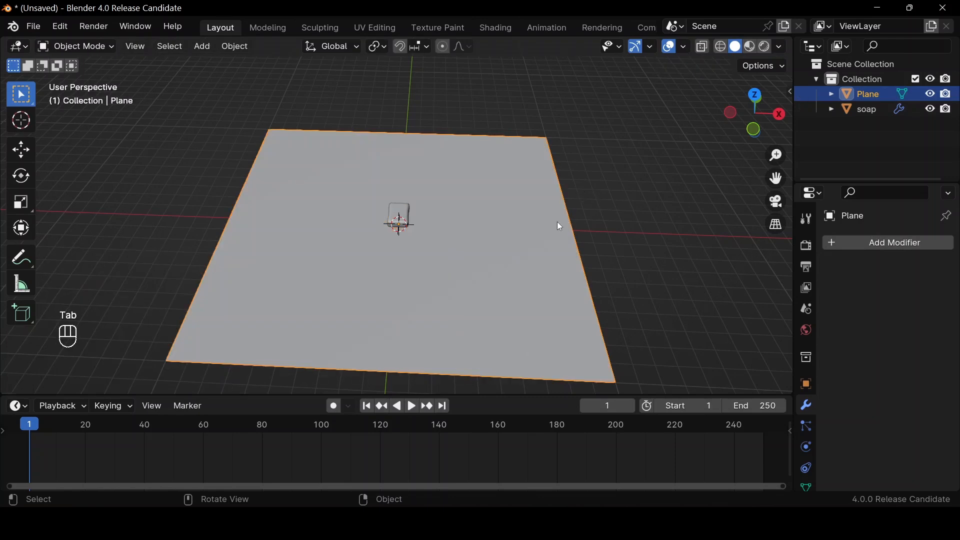
- Rename the plane object as water
{"action": "key", "text": "F2"}
{"action": "type", "text": "water"}
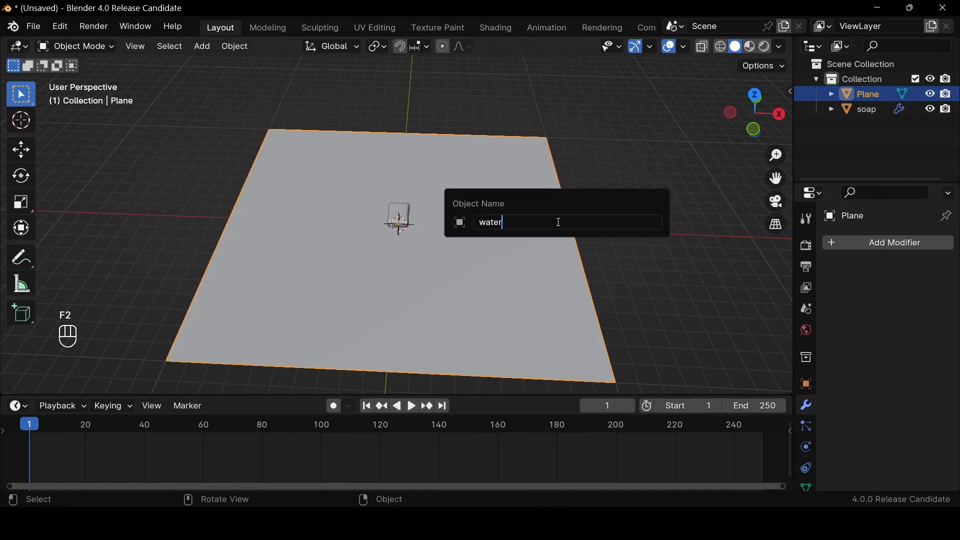
{"action": "key", "text": "Return"}
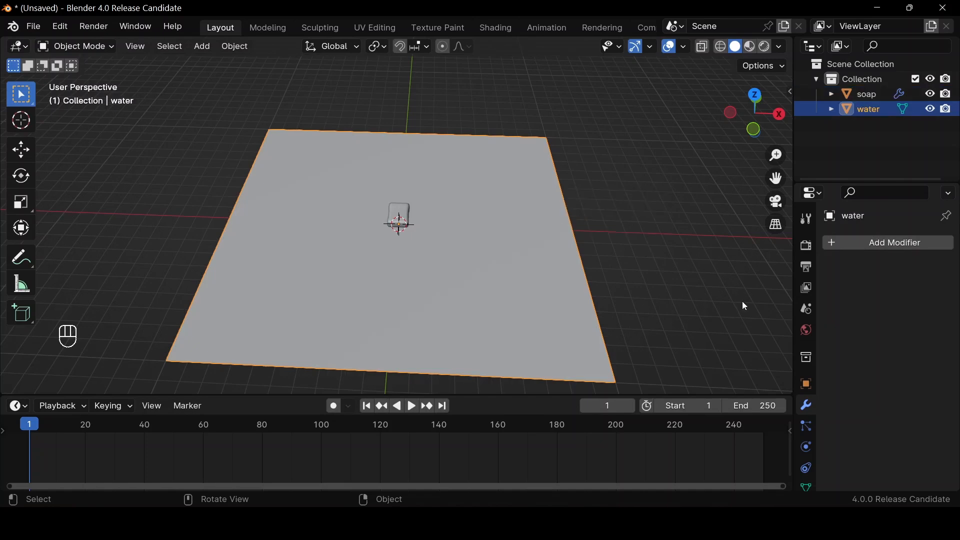
- Add a Dynamic Paint modifier to the water plane
{"action": "left_click", "coordinate": [870, 243]}
{"action": "left_click", "coordinate": [870, 240]}
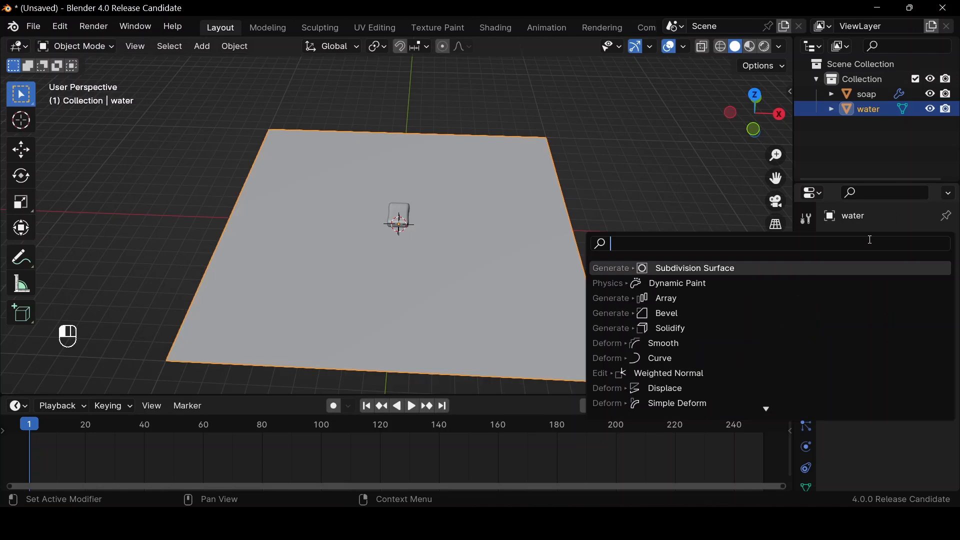
{"action": "type", "text": "dy"}
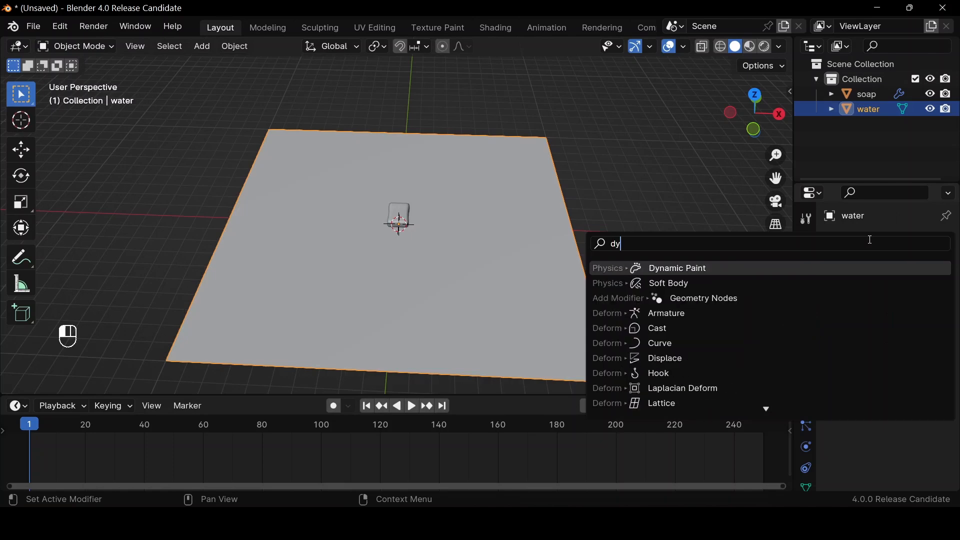
{"action": "key", "text": "Return"}
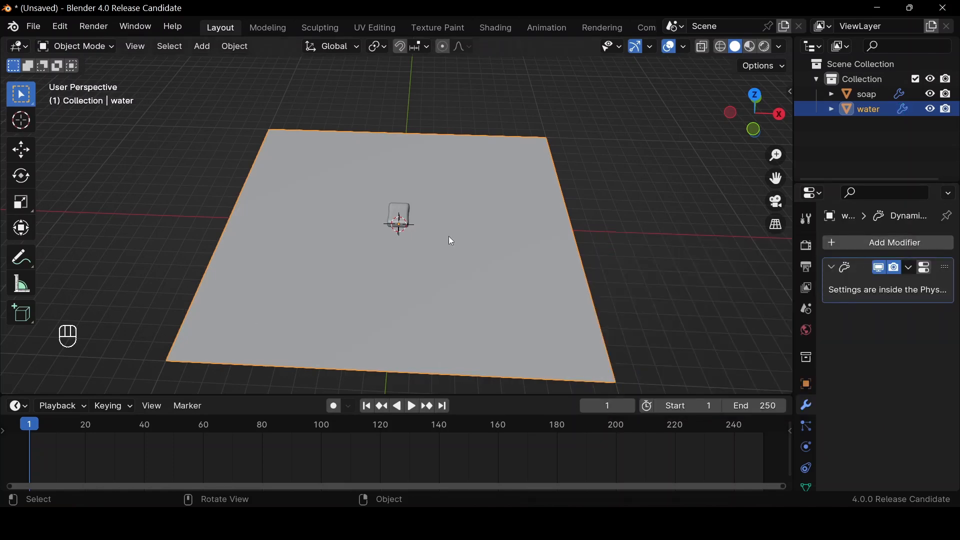
- Add a Dynamic Paint modifier to the soap object
{"action": "left_click", "coordinate": [398, 219]}
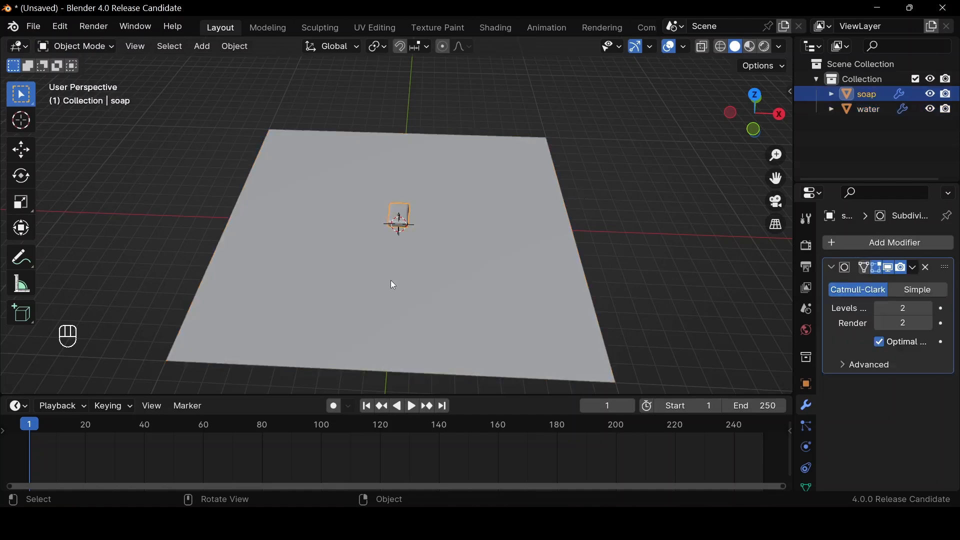
{"action": "left_click", "coordinate": [883, 243]}
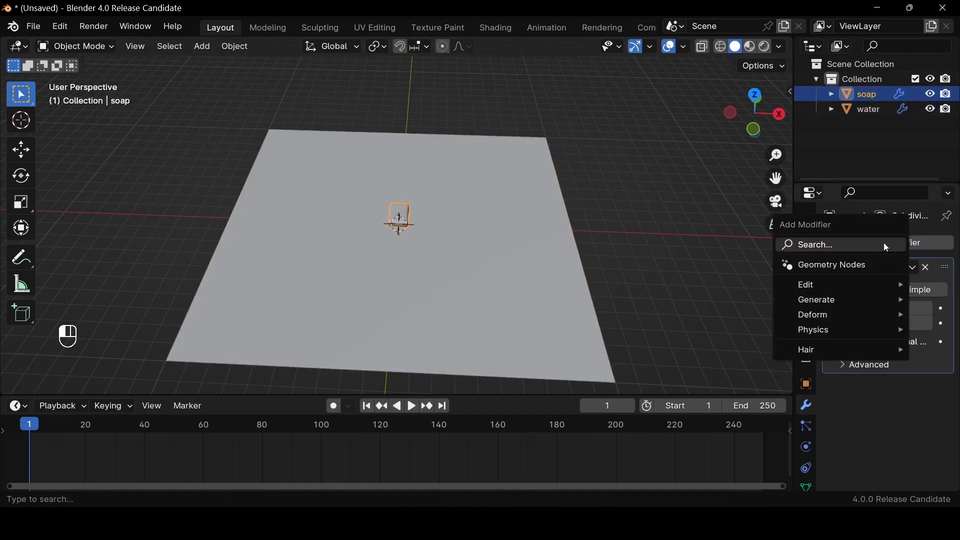
{"action": "type", "text": "dy"}
{"action": "key", "text": "Return"}
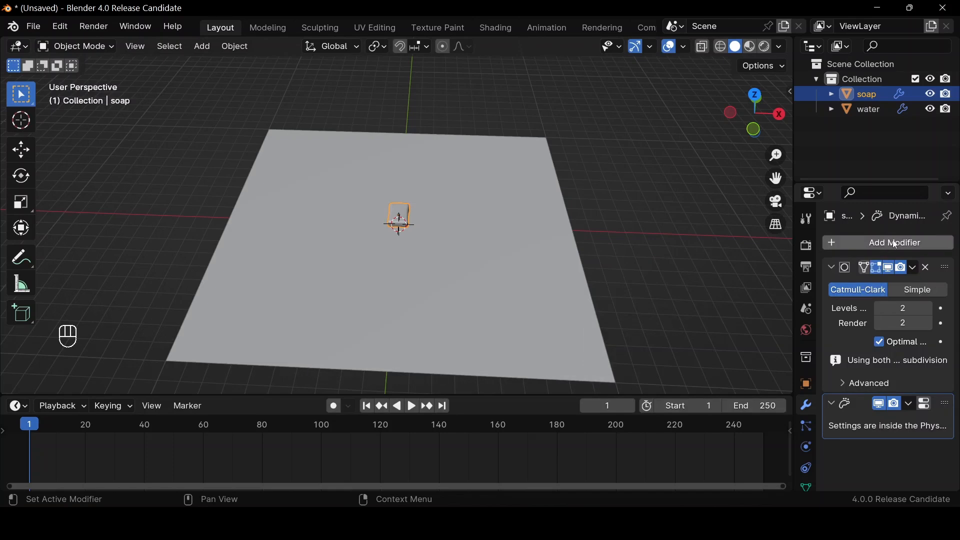
- Add a Dynamic Paint canvas to the water plane in its physics settings
{"action": "left_click_drag", "start_coordinate": [740, 122], "coordinate": [745, 104]}
{"action": "scroll", "coordinate": [438, 246], "scroll_direction": "up", "scroll_amount": 5}
{"action": "scroll", "coordinate": [442, 248], "scroll_direction": "down", "scroll_amount": 5}
{"action": "scroll", "coordinate": [460, 258], "scroll_direction": "up", "scroll_amount": 2}
{"action": "scroll", "coordinate": [470, 260], "scroll_direction": "down", "scroll_amount": 2}
{"action": "left_click", "coordinate": [458, 248]}
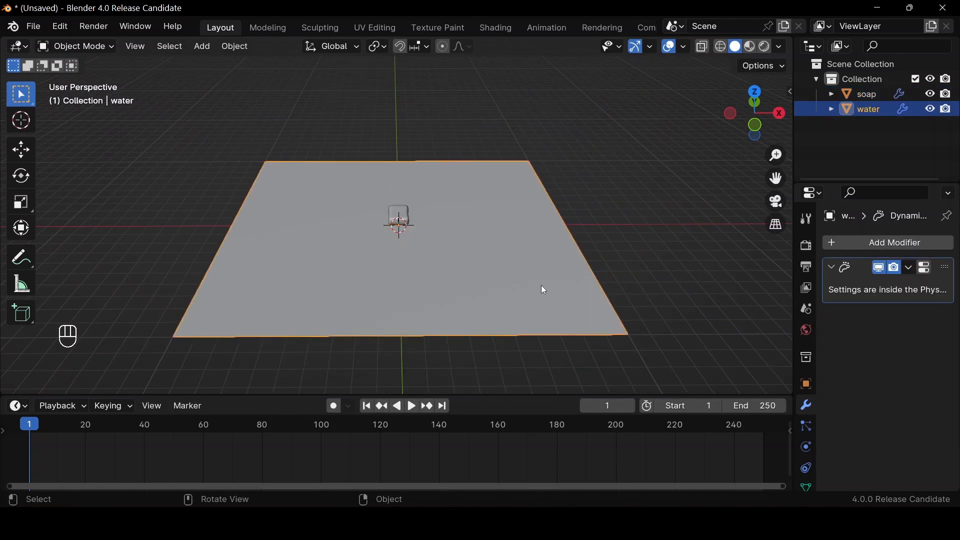
{"action": "scroll", "coordinate": [806, 380], "scroll_direction": "down", "scroll_amount": 3}
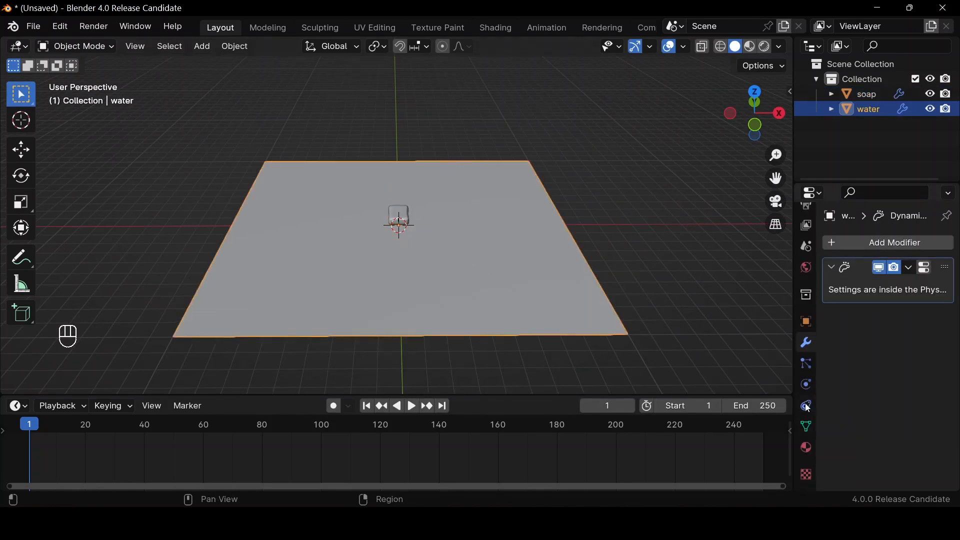
{"action": "left_click", "coordinate": [804, 387]}
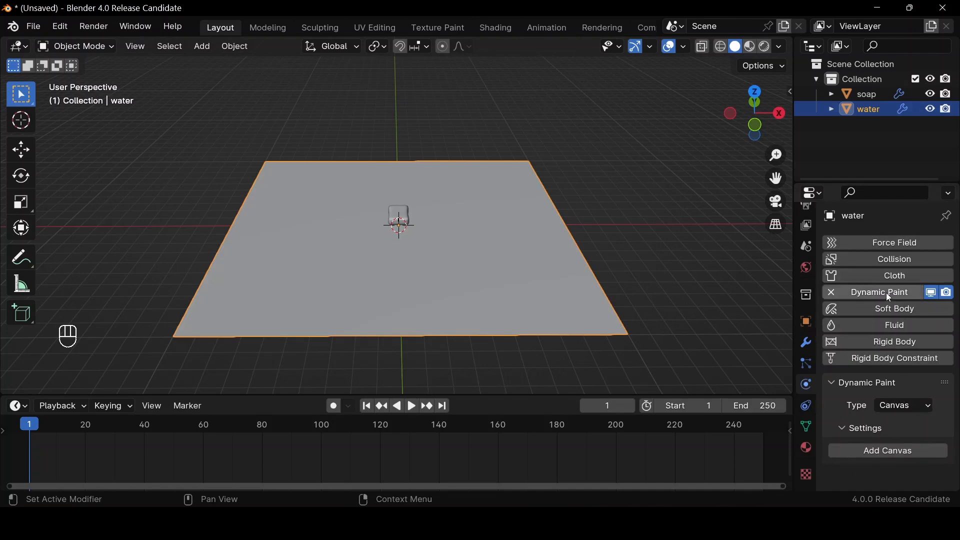
{"action": "left_click", "coordinate": [880, 452]}
- Set the surface type of the water's Dynamic Paint canvas to Waves
{"action": "scroll", "coordinate": [883, 440], "scroll_direction": "down", "scroll_amount": 5}
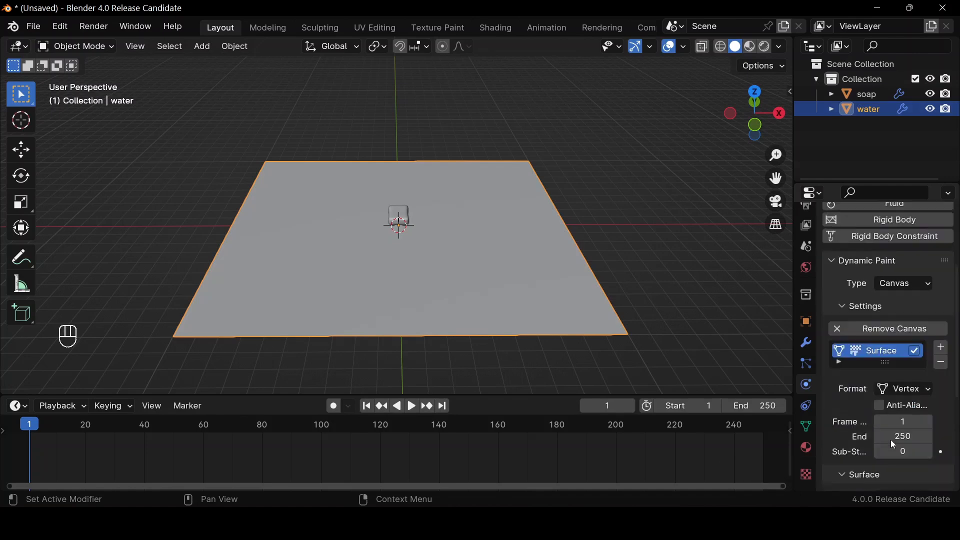
{"action": "scroll", "coordinate": [890, 373], "scroll_direction": "down", "scroll_amount": 4}
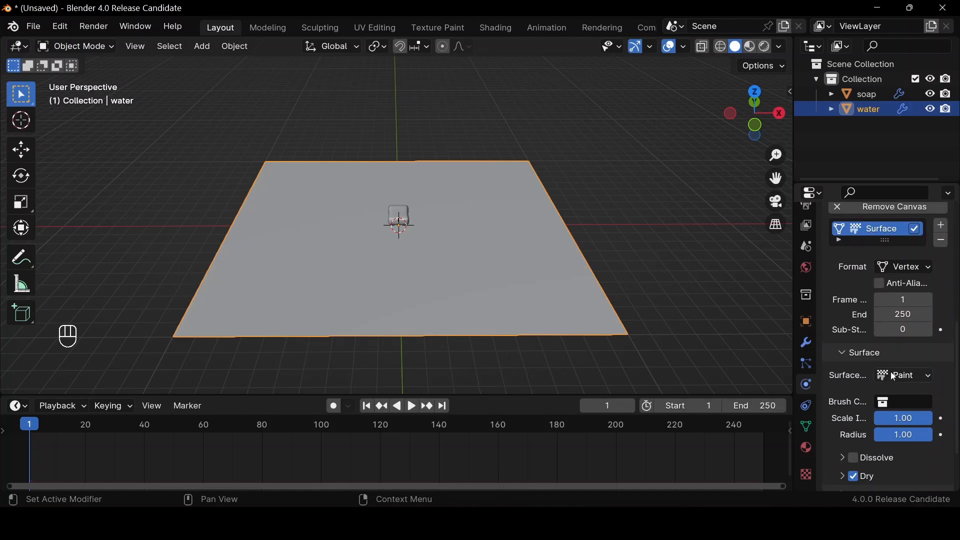
{"action": "left_click", "coordinate": [898, 376]}
{"action": "left_click", "coordinate": [874, 438]}
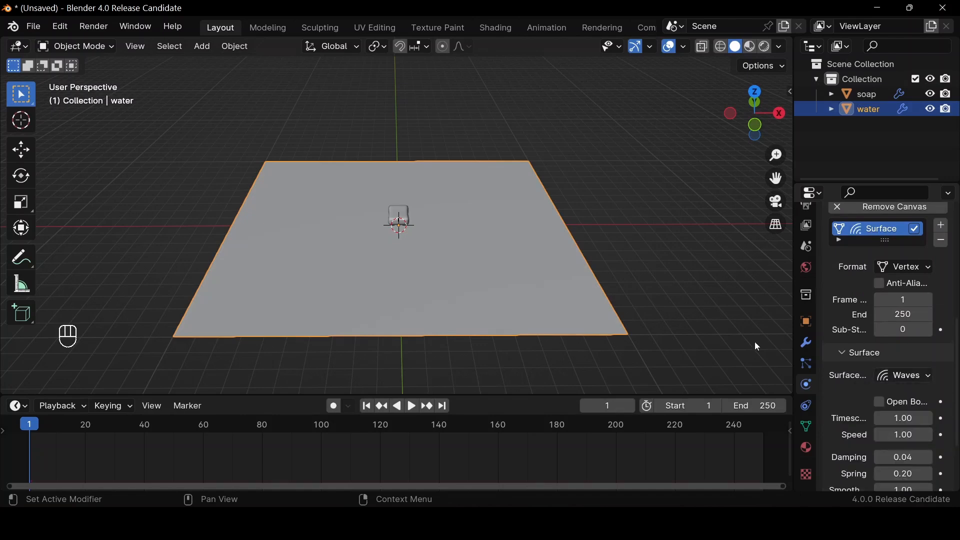
- Set the soap's Dynamic Paint type to Brush and add the brush
{"action": "left_click", "coordinate": [402, 217]}
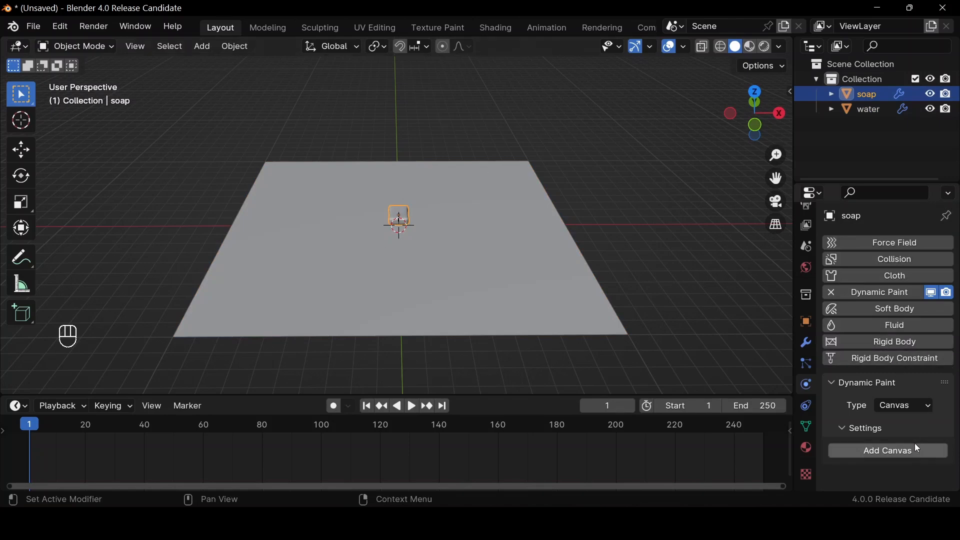
{"action": "left_click", "coordinate": [905, 406]}
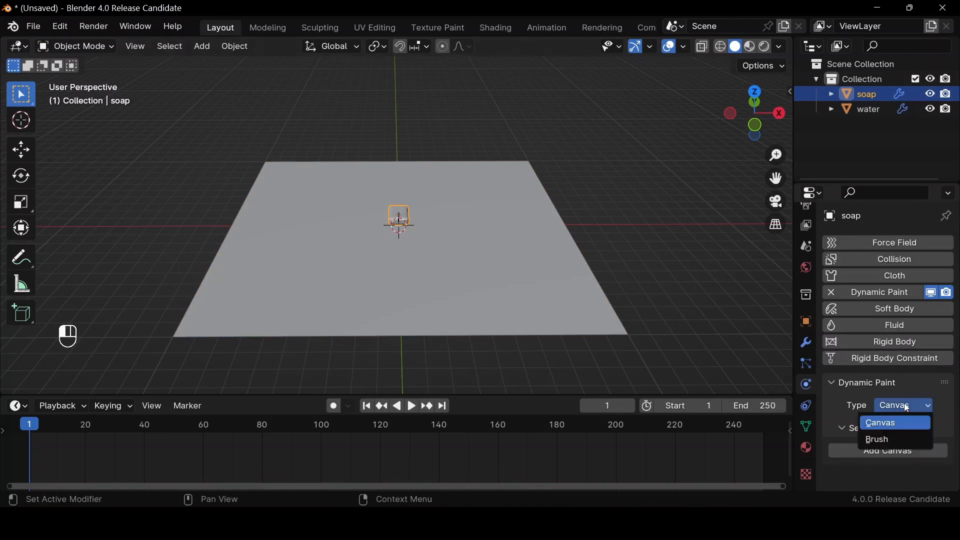
{"action": "left_click", "coordinate": [908, 439]}
{"action": "left_click", "coordinate": [902, 448]}
{"action": "scroll", "coordinate": [903, 445], "scroll_direction": "down", "scroll_amount": 5}
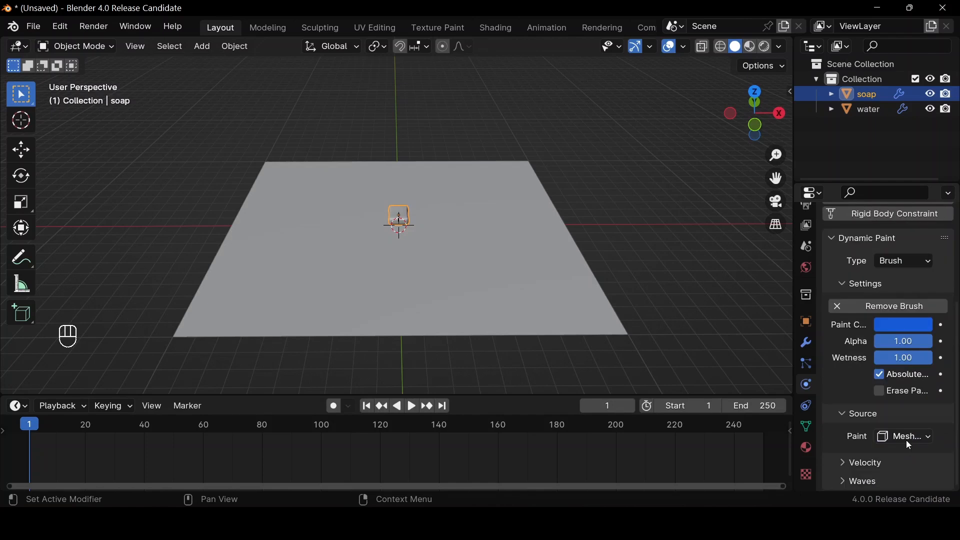
- Set the animation's end frame to 30, fit the frame range in the timeline, and enlarge the timeline area
{"action": "scroll", "coordinate": [418, 208], "scroll_direction": "up", "scroll_amount": 3}
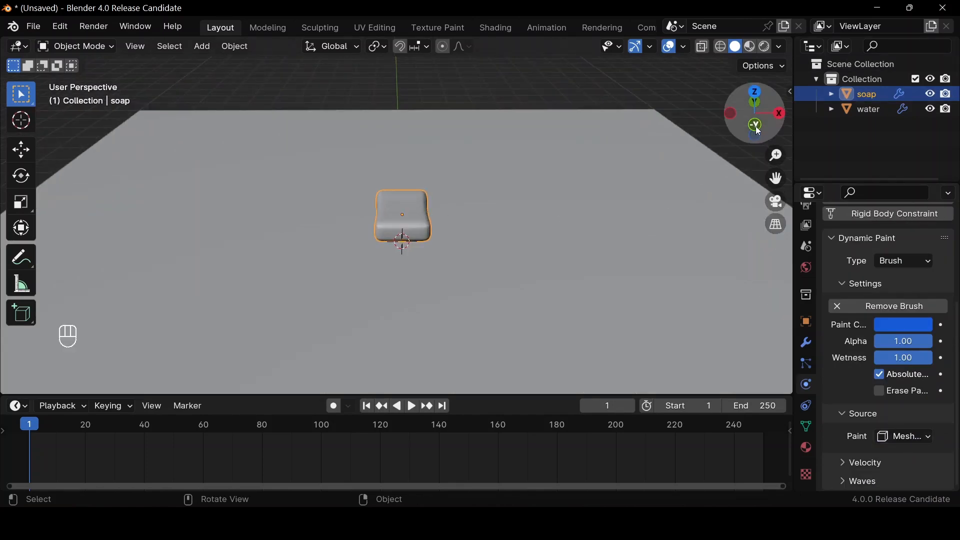
{"action": "scroll", "coordinate": [507, 191], "scroll_direction": "down", "scroll_amount": 5}
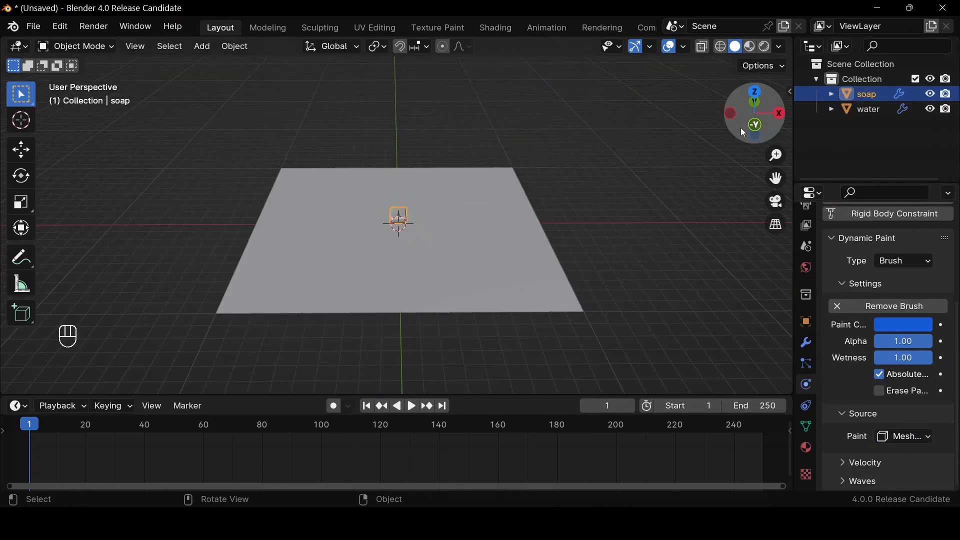
{"action": "left_click", "coordinate": [756, 405]}
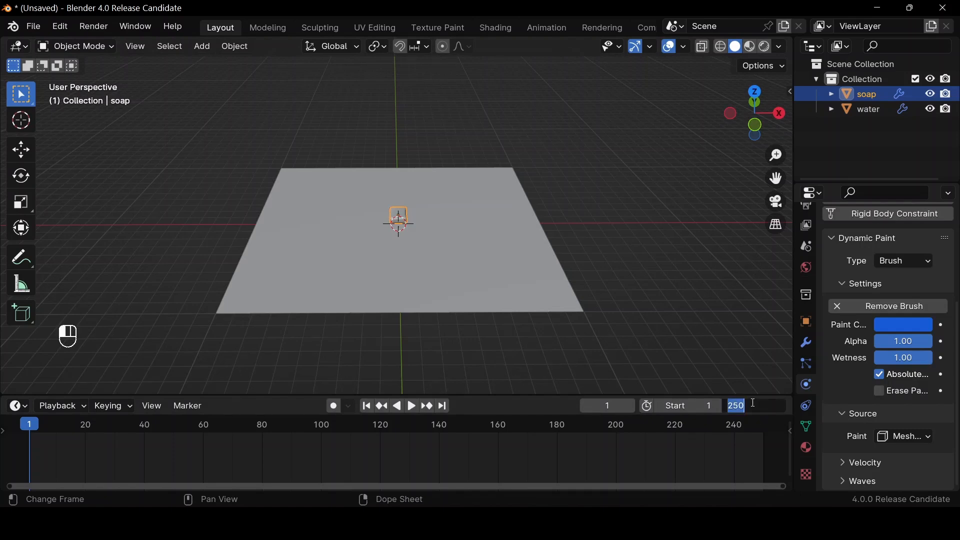
{"action": "type", "text": "30"}
{"action": "key", "text": "Return"}
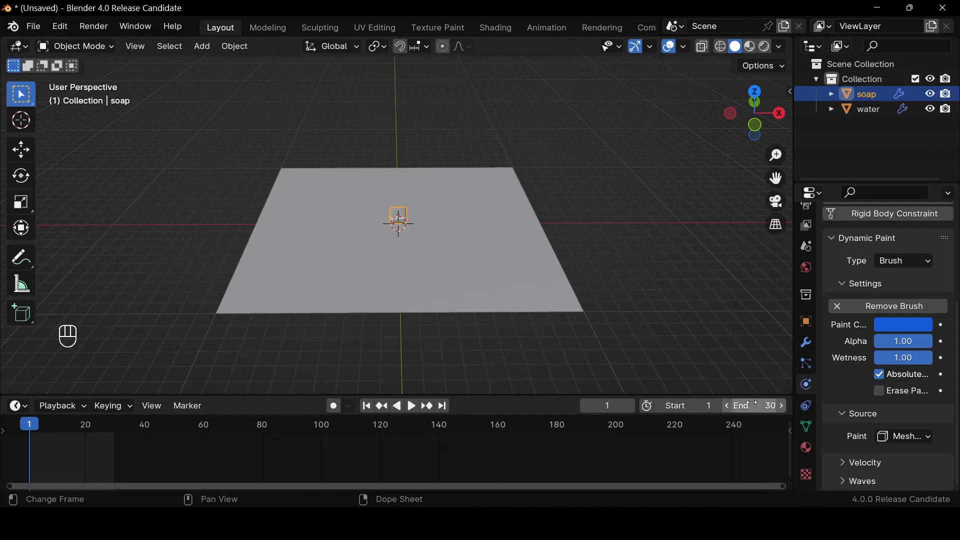
{"action": "key", "text": "Home"}
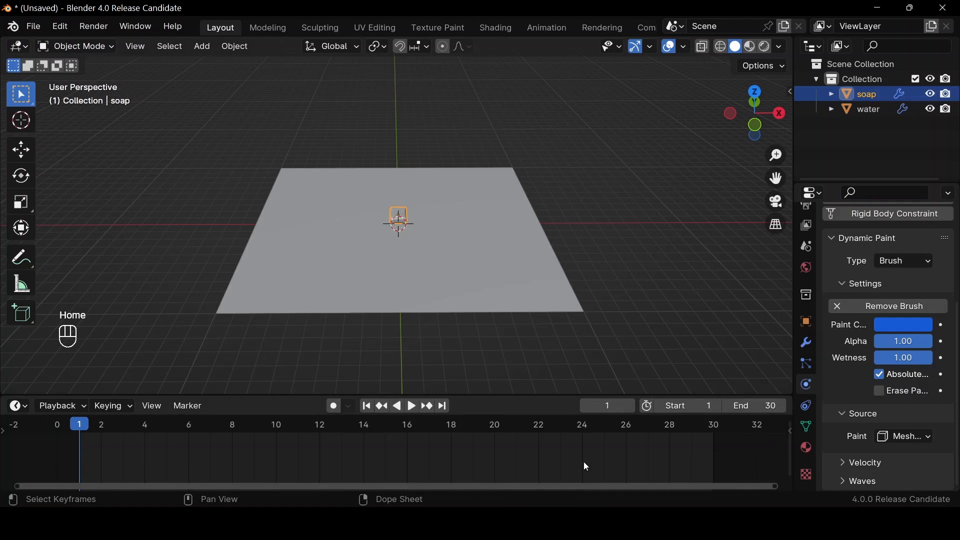
{"action": "left_click_drag", "start_coordinate": [489, 394], "coordinate": [487, 358]}
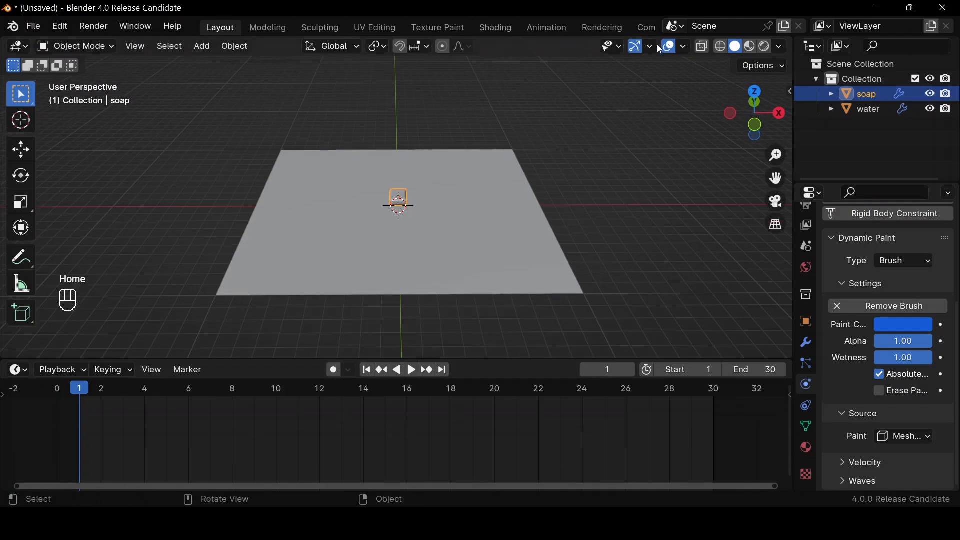
- Move the soap down about 1.8 m along Z, below the water plane, and insert a Location keyframe at frame 1
{"action": "left_click", "coordinate": [754, 126]}
{"action": "left_click", "coordinate": [754, 122]}
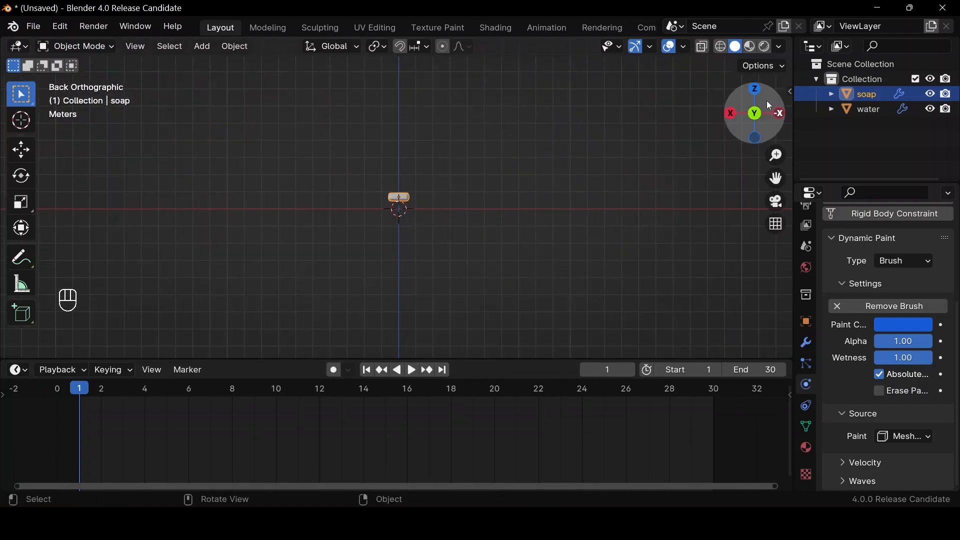
{"action": "left_click_drag", "start_coordinate": [756, 112], "coordinate": [751, 120]}
{"action": "scroll", "coordinate": [546, 201], "scroll_direction": "down", "scroll_amount": 1}
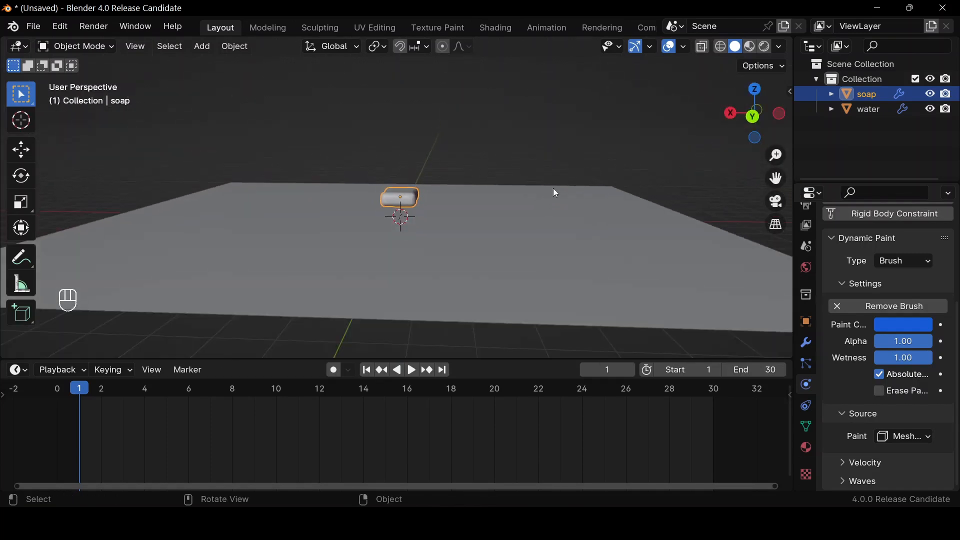
{"action": "key", "text": "g"}
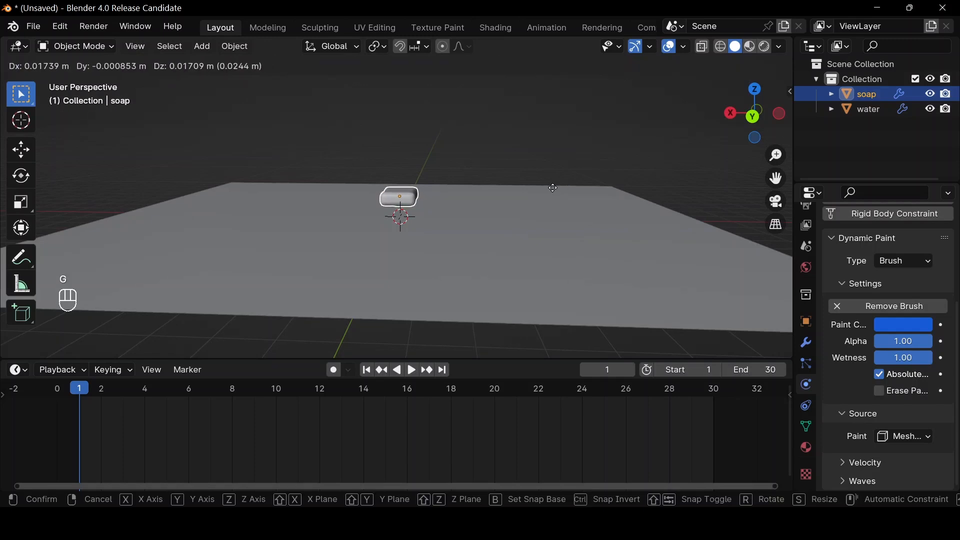
{"action": "key", "text": "z"}
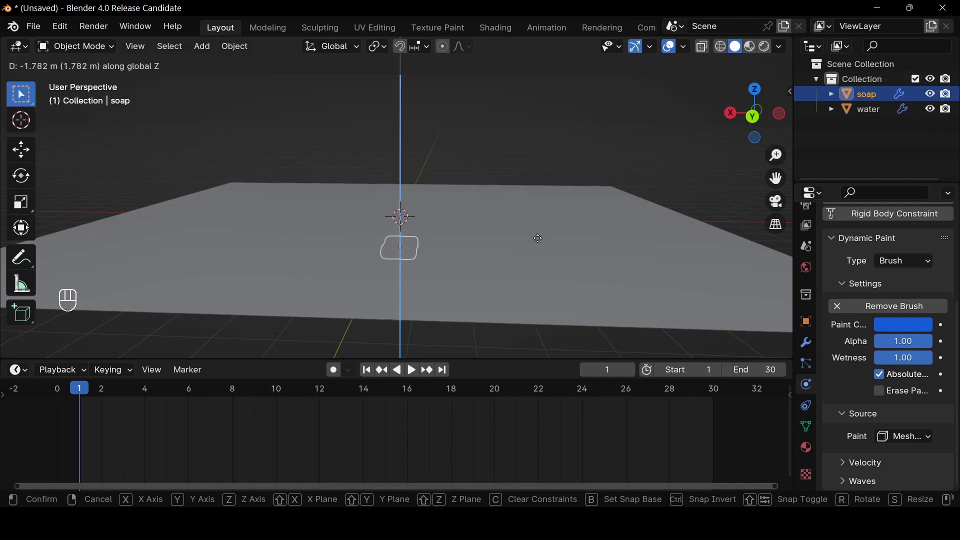
{"action": "left_click", "coordinate": [547, 230]}
{"action": "key", "text": "i"}
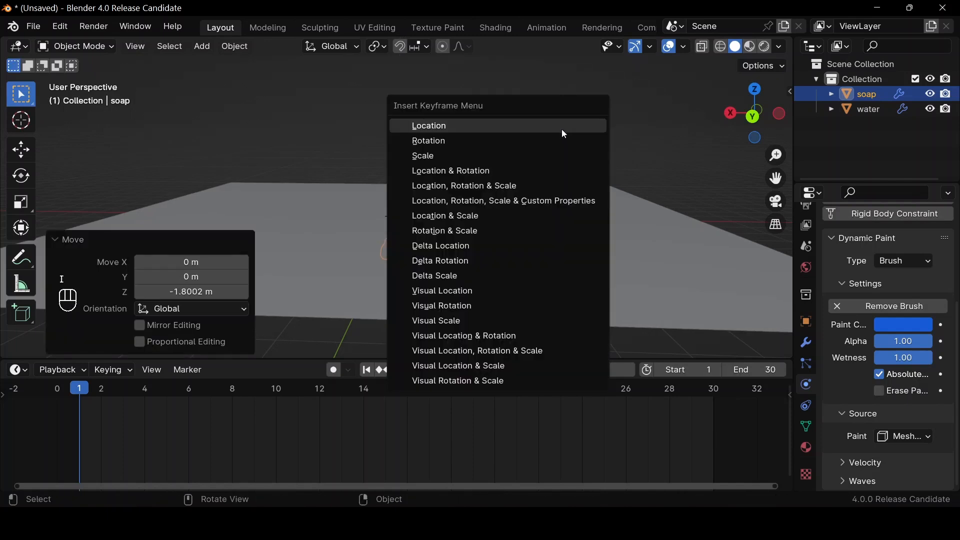
{"action": "left_click", "coordinate": [562, 130]}
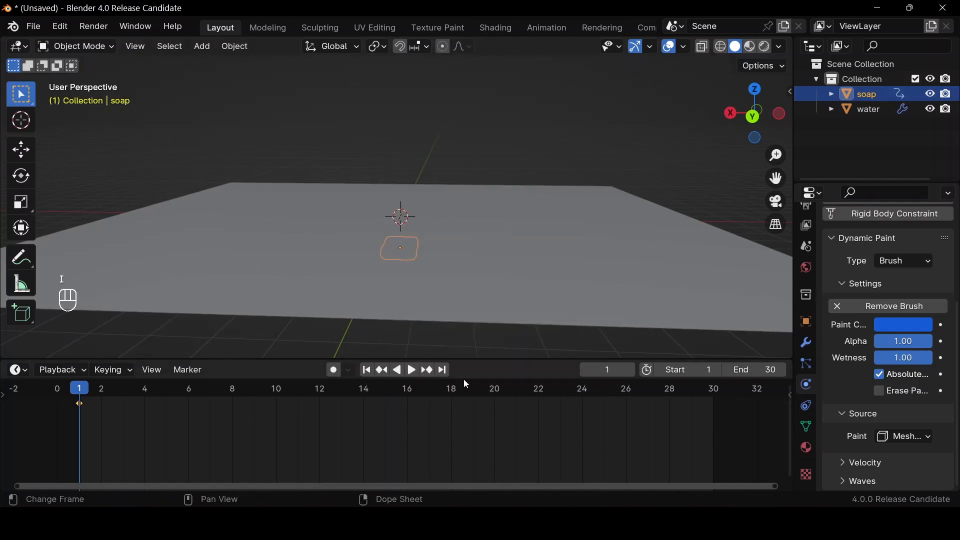
- At frame 30, raise the soap about 2.2 m along Z above the water and insert a Location keyframe
{"action": "left_click", "coordinate": [442, 369]}
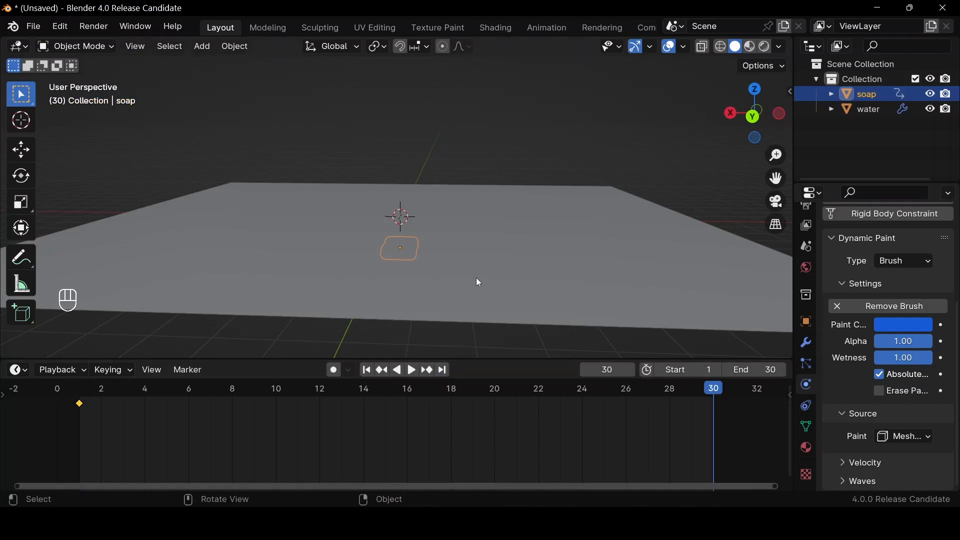
{"action": "key", "text": "g"}
{"action": "key", "text": "z"}
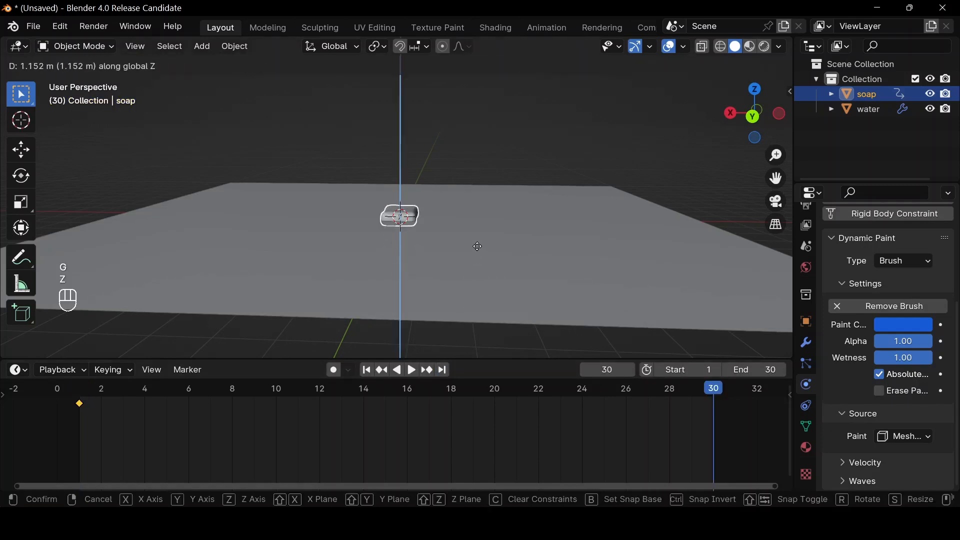
{"action": "left_click", "coordinate": [475, 218]}
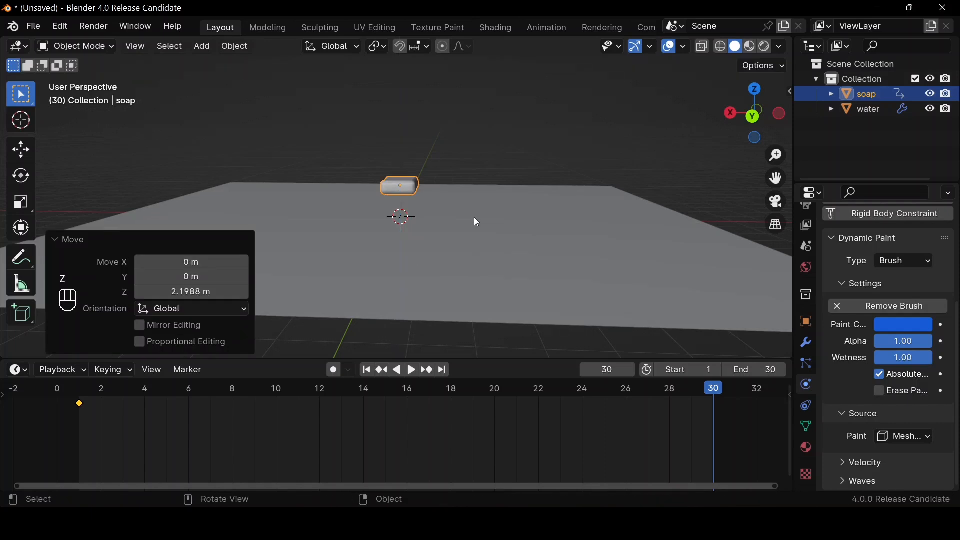
{"action": "key", "text": "i"}
{"action": "left_click", "coordinate": [473, 217]}
- Play the animation to preview the waves the soap makes on the water
{"action": "left_click_drag", "start_coordinate": [755, 115], "coordinate": [749, 125]}
{"action": "key", "text": "space"}
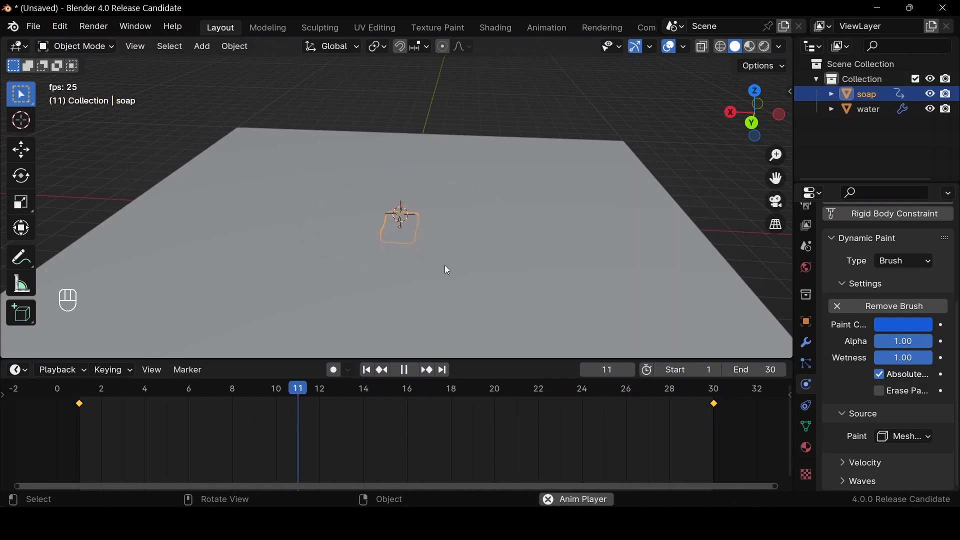
{"action": "key", "text": "space"}
- Apply Shade Smooth to the water plane
{"action": "left_click", "coordinate": [511, 244]}
{"action": "right_click", "coordinate": [512, 243]}
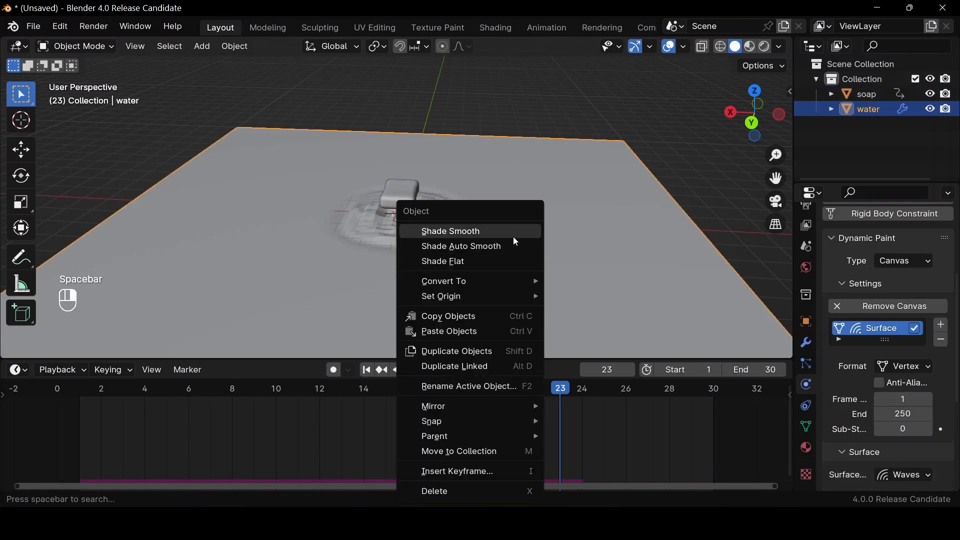
{"action": "left_click", "coordinate": [513, 232]}
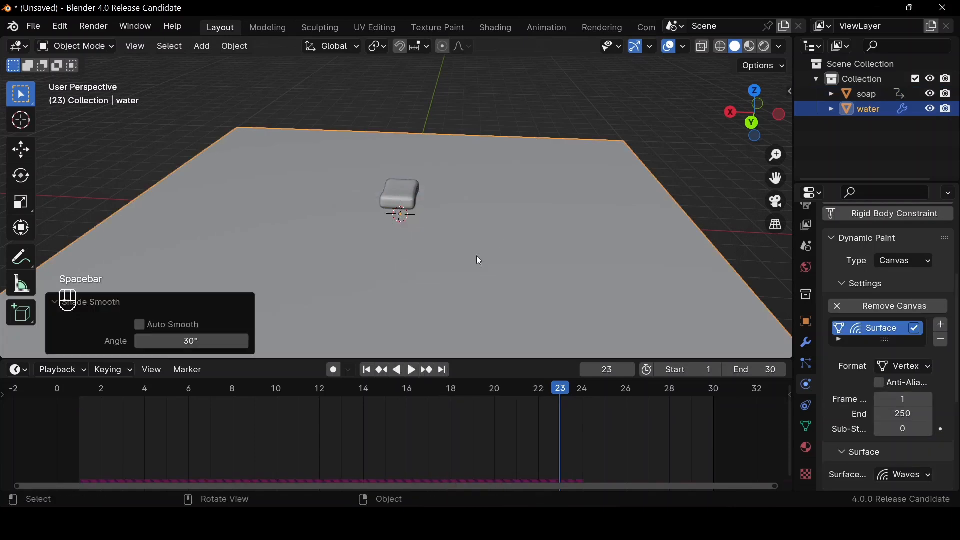
- Replay the animation from the first frame several times to examine the ripples on the smooth-shaded water
{"action": "left_click", "coordinate": [366, 370]}
{"action": "key", "text": "space"}
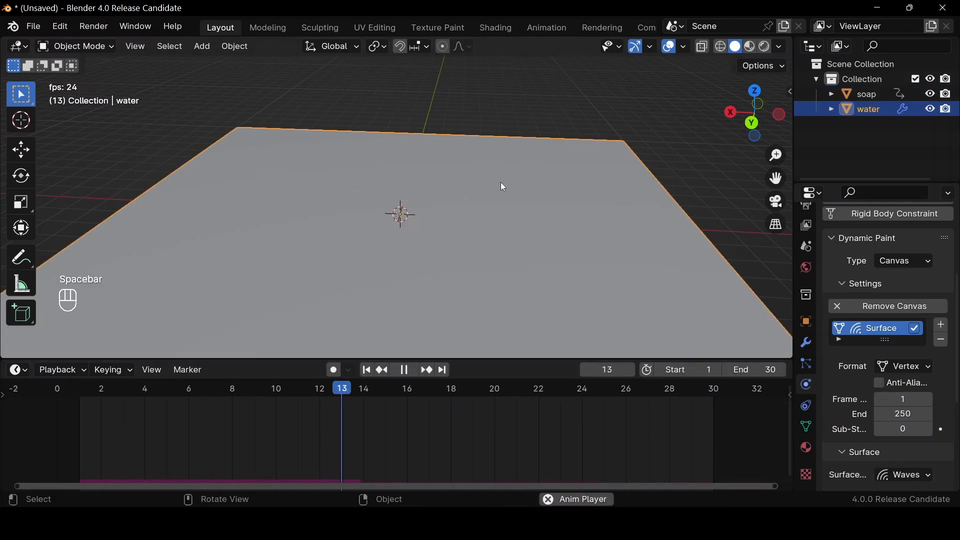
{"action": "key", "text": "space"}
{"action": "left_click_drag", "start_coordinate": [753, 112], "coordinate": [762, 130]}
{"action": "left_click", "coordinate": [368, 370]}
{"action": "key", "text": "space"}
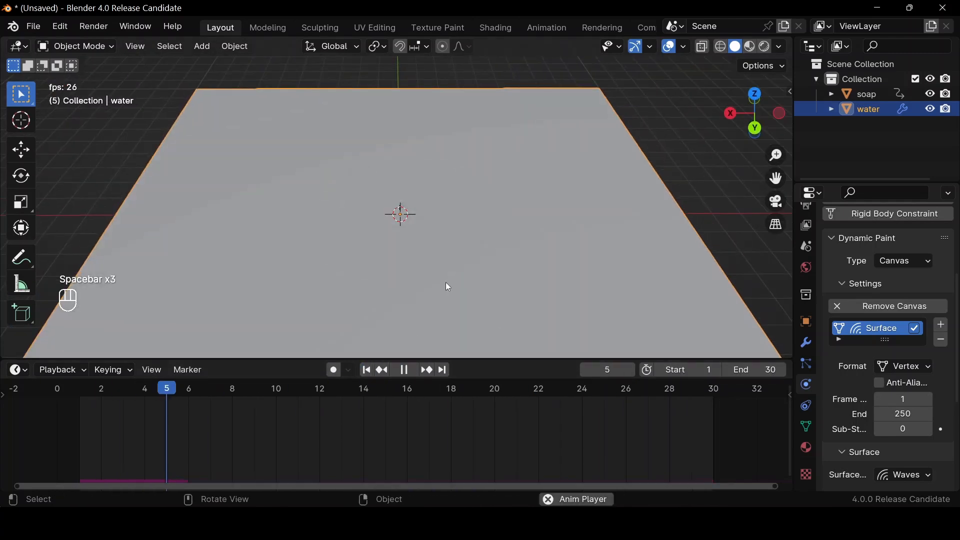
{"action": "key", "text": "space"}
{"action": "key", "text": "space"}
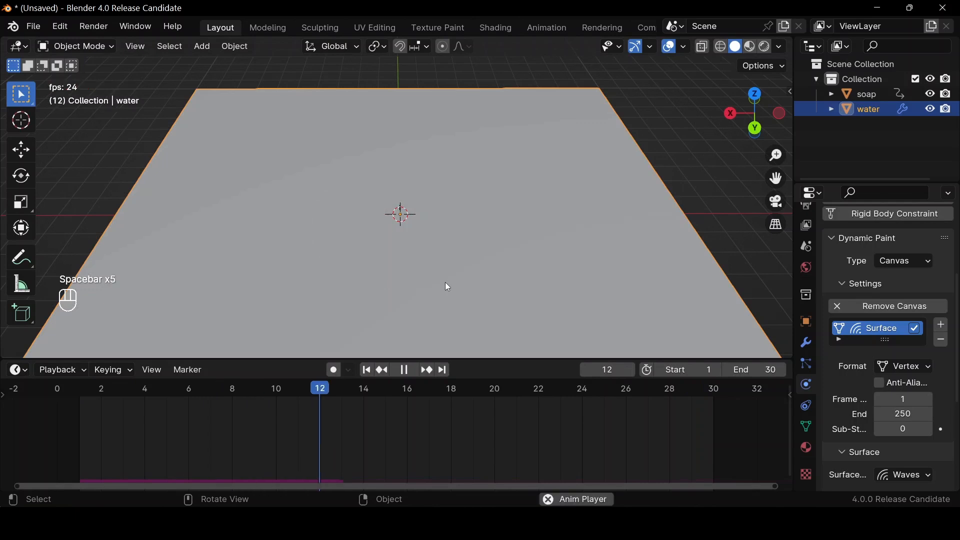
{"action": "key", "text": "space"}
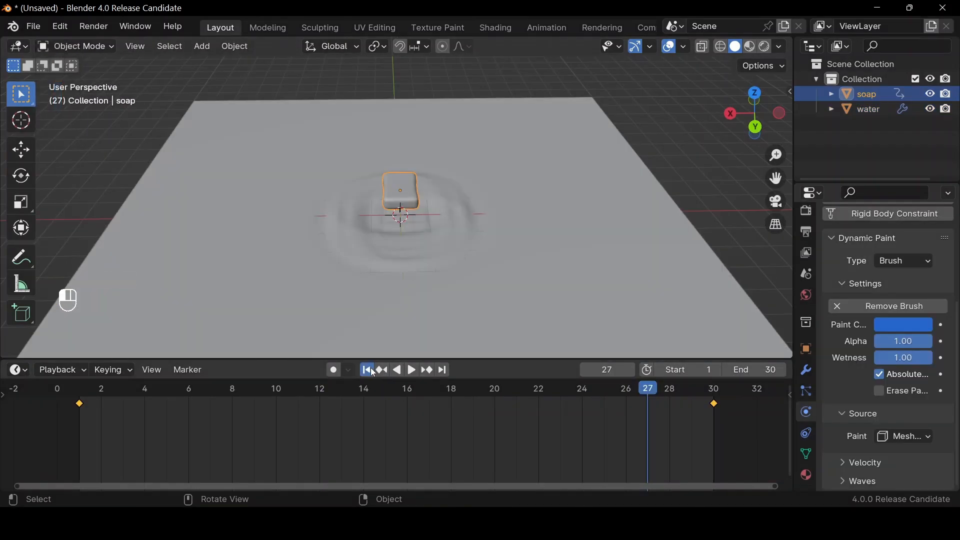
{"action": "key", "text": "space"}
{"action": "key", "text": "space"}
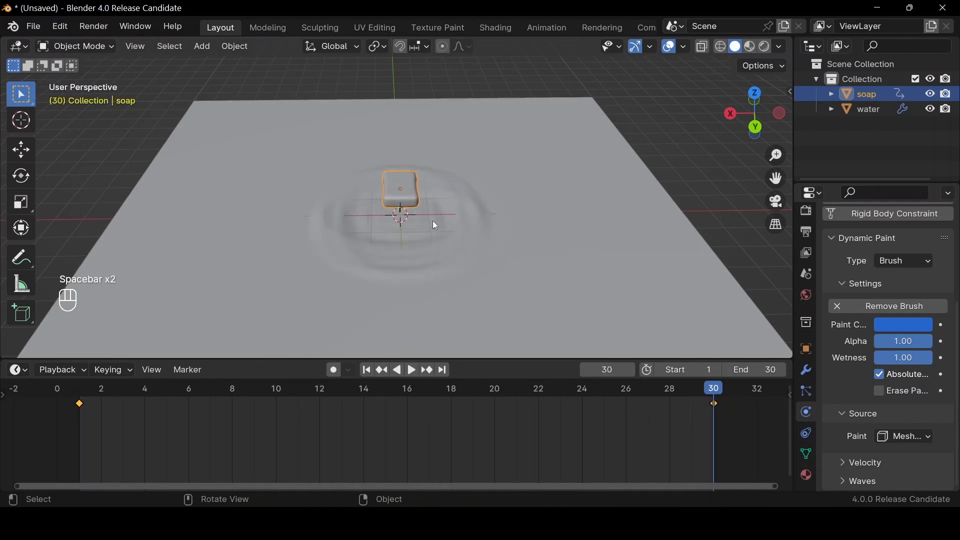
- Subdivide the water plane's whole mesh with one cut and return to Object Mode
{"action": "left_click", "coordinate": [475, 244]}
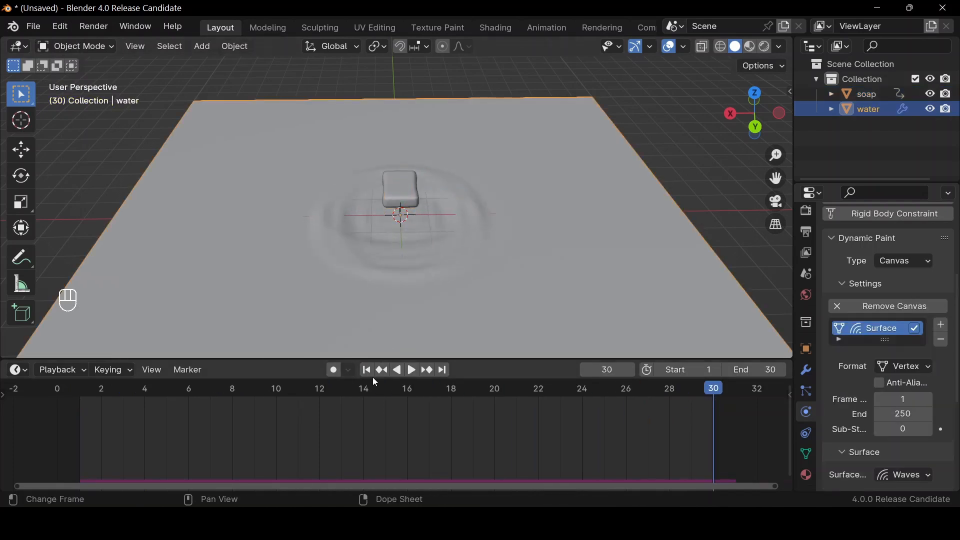
{"action": "key", "text": "Tab"}
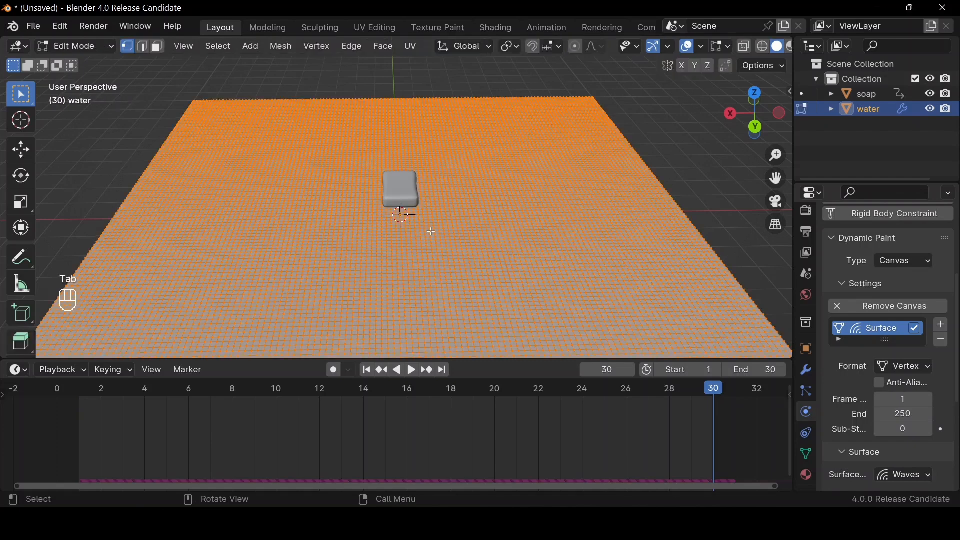
{"action": "right_click", "coordinate": [407, 201]}
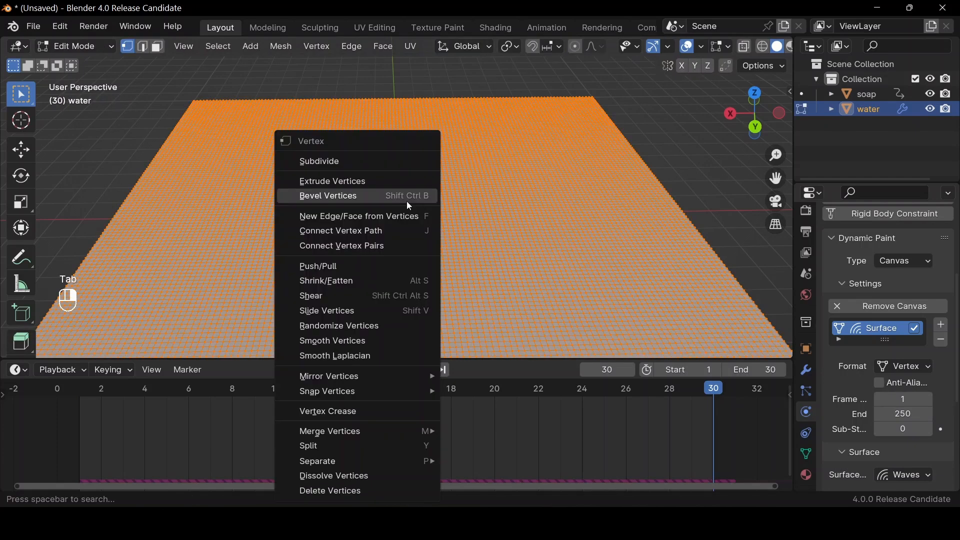
{"action": "left_click", "coordinate": [390, 164]}
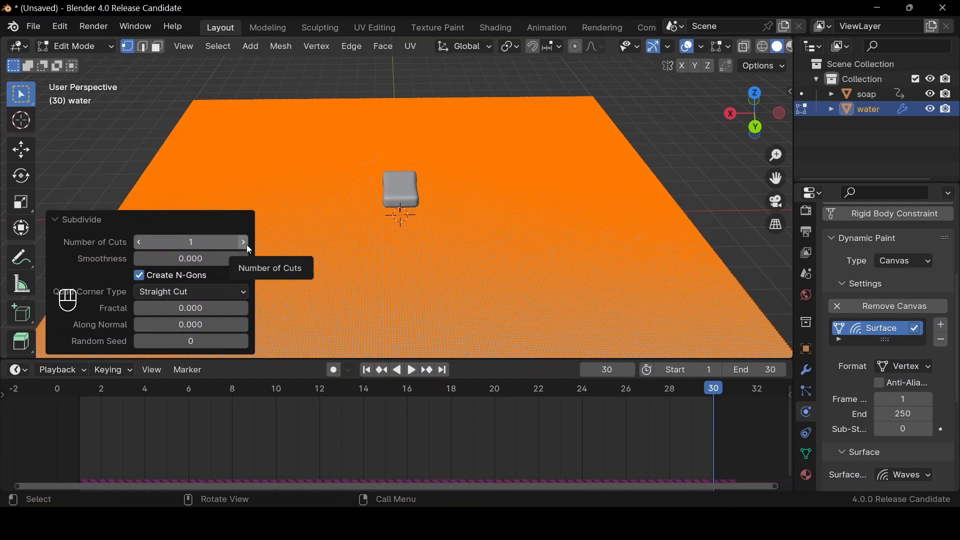
{"action": "key", "text": "Tab"}
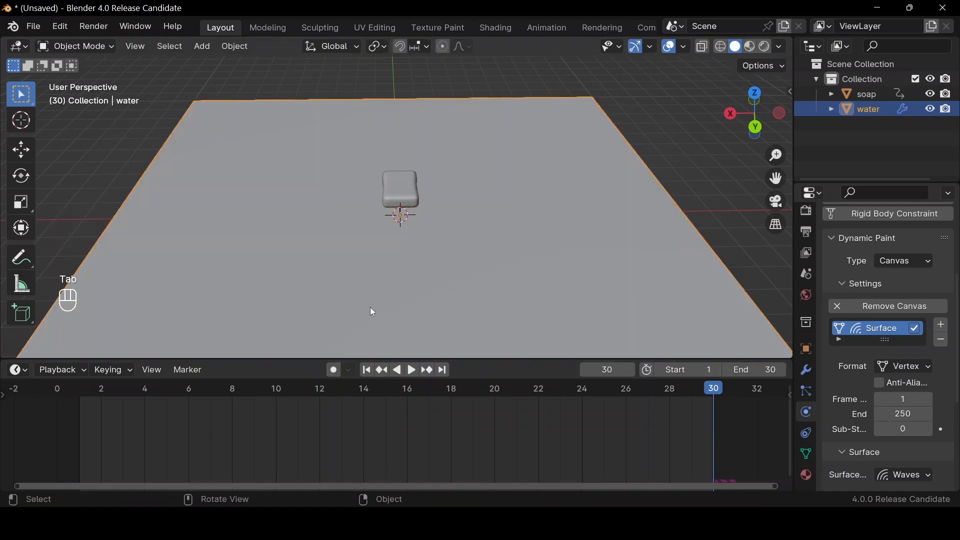
- Replay the animation from the first frame to examine the waves on the denser water mesh
{"action": "left_click", "coordinate": [367, 370]}
{"action": "key", "text": "space"}
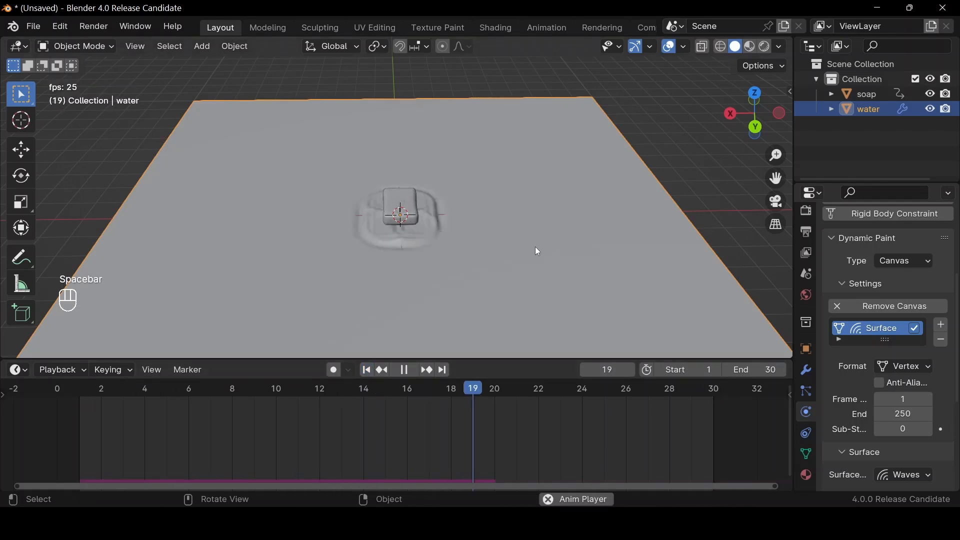
{"action": "key", "text": "space"}
{"action": "key", "text": "space"}
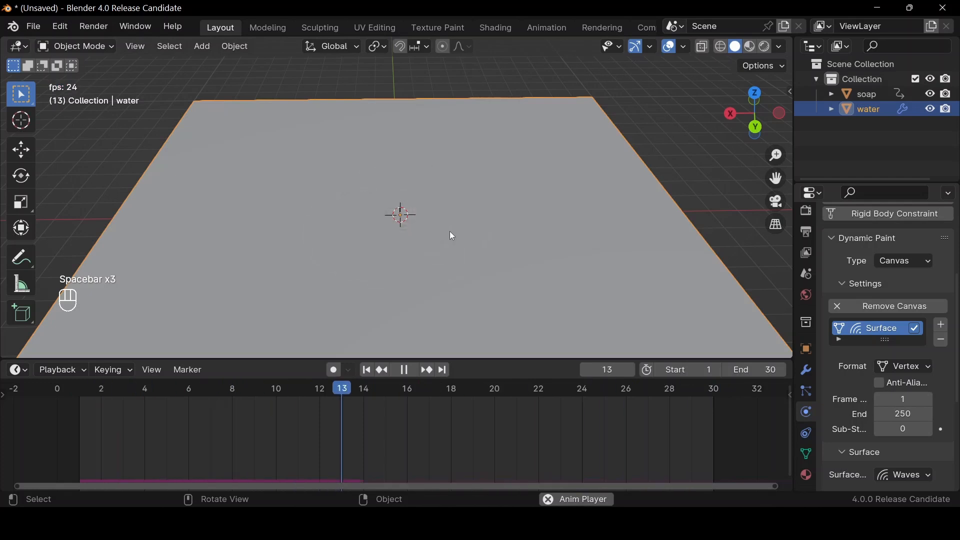
{"action": "key", "text": "space"}
{"action": "key", "text": "space"}
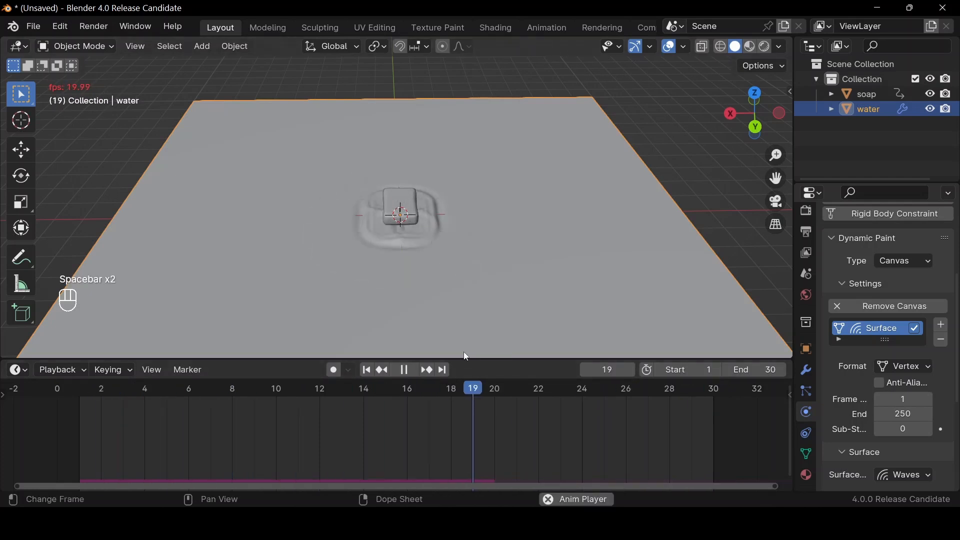
{"action": "key", "text": "space"}
- Delete the soap bar's keyframes and raise the bar about 0.46 m along Z above the water
{"action": "left_click", "coordinate": [411, 190]}
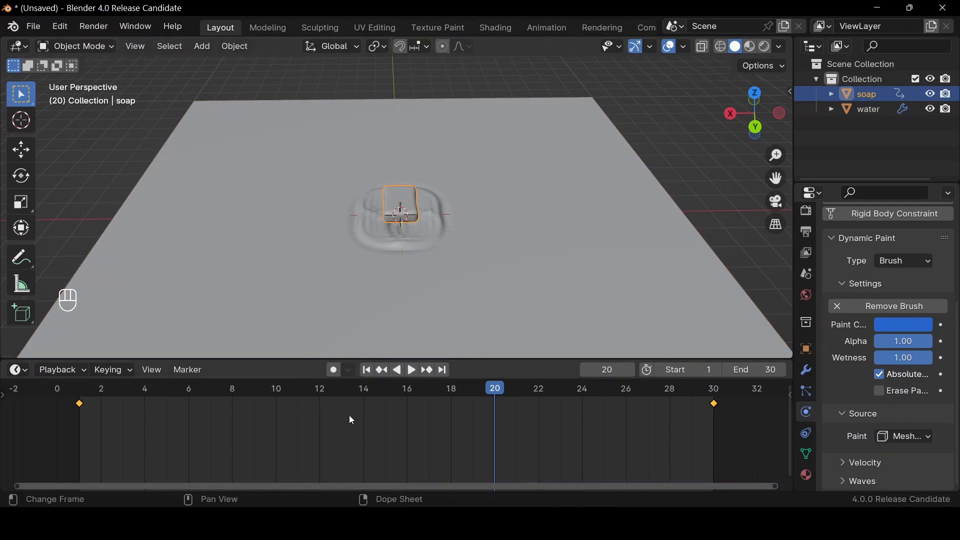
{"action": "key", "text": "Delete"}
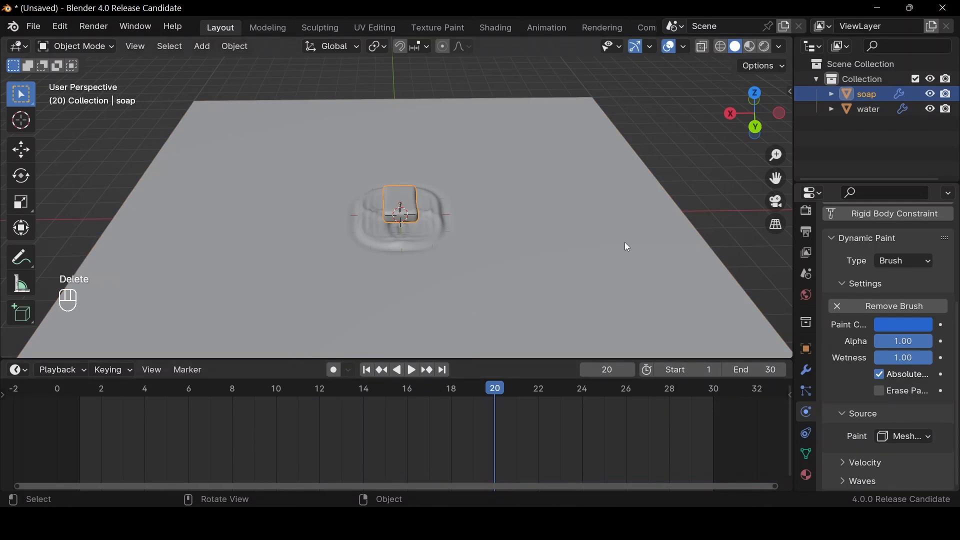
{"action": "left_click_drag", "start_coordinate": [740, 121], "coordinate": [655, 125]}
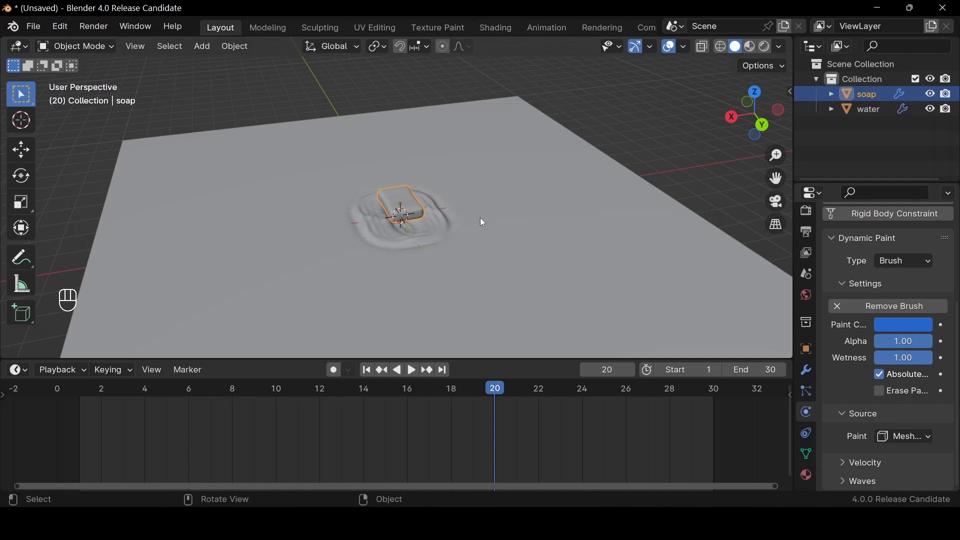
{"action": "left_click_drag", "start_coordinate": [747, 119], "coordinate": [777, 97]}
{"action": "key", "text": "z"}
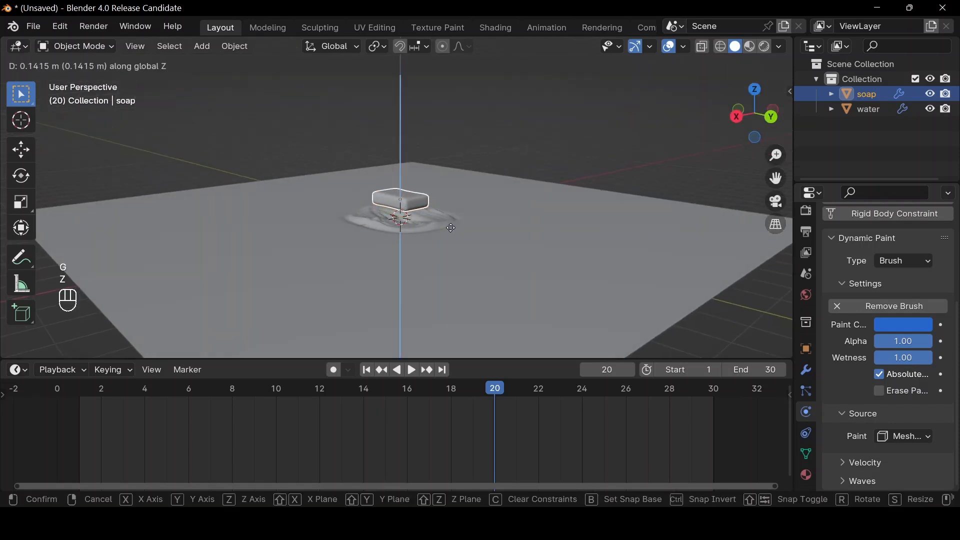
{"action": "left_click", "coordinate": [457, 225]}
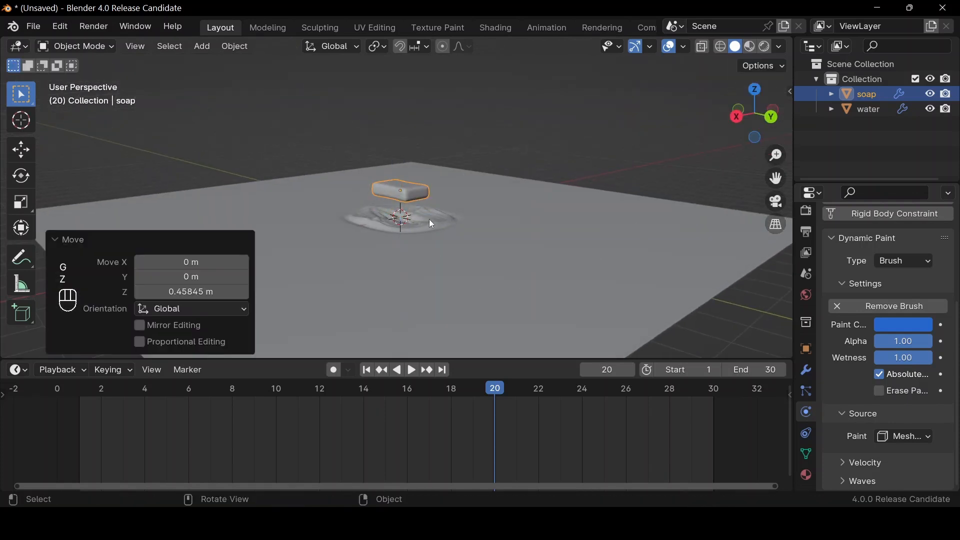
- At frame 1, duplicate the soap bar twice along X, one copy on the positive side and one about 3.15 m on the negative side
{"action": "left_click", "coordinate": [374, 369]}
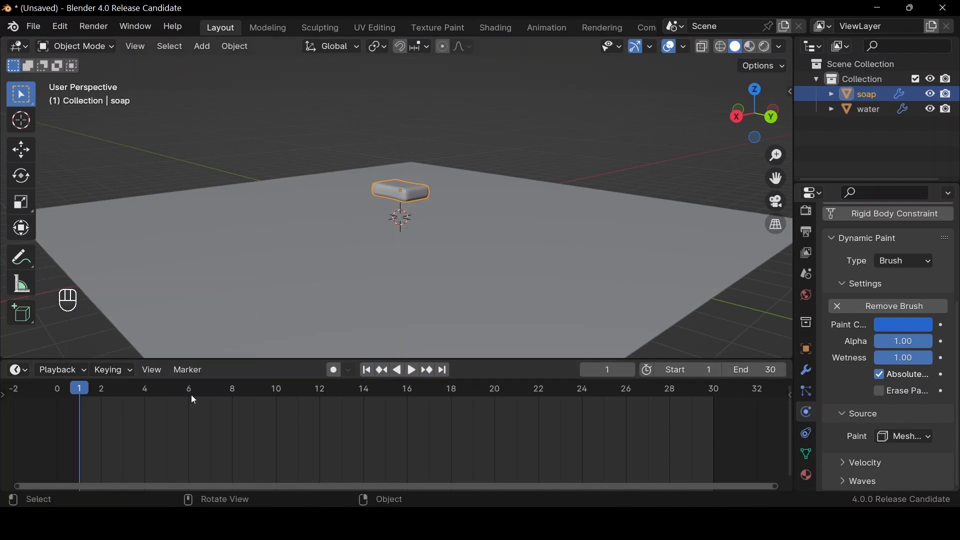
{"action": "left_click_drag", "start_coordinate": [754, 113], "coordinate": [512, 220]}
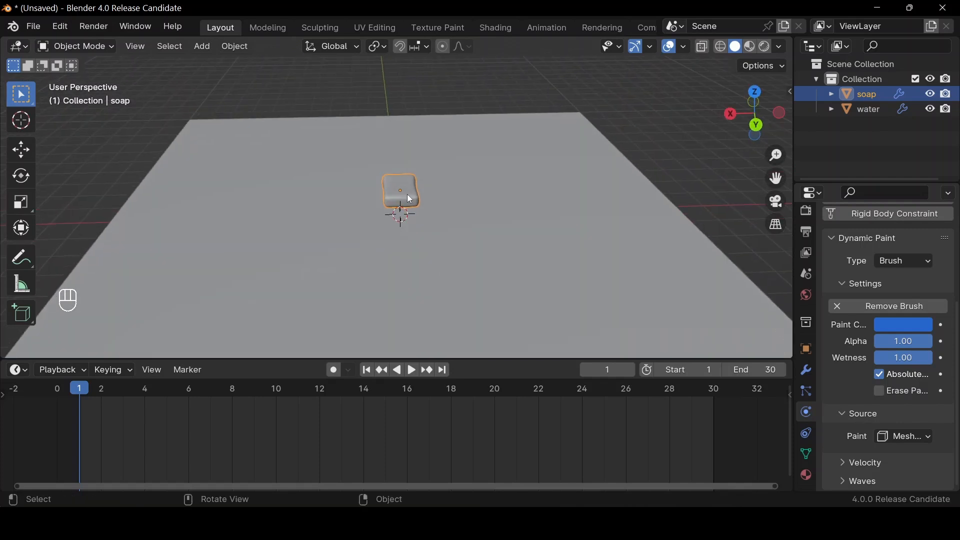
{"action": "left_click", "coordinate": [758, 126]}
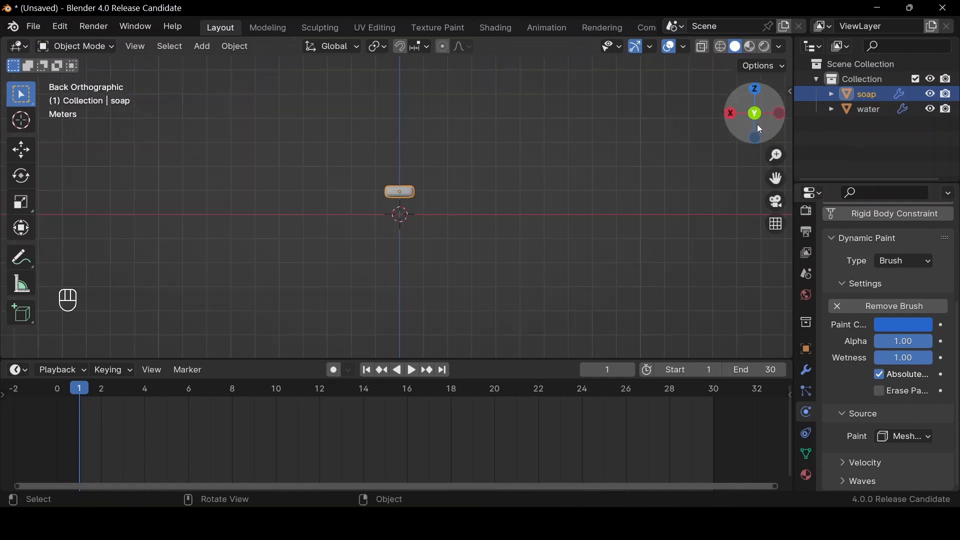
{"action": "key", "text": "shift+d"}
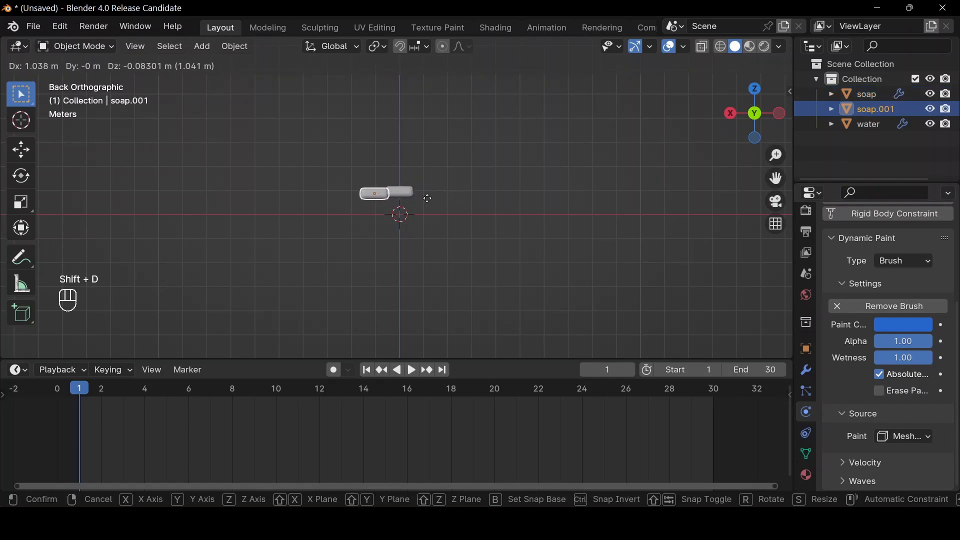
{"action": "left_click", "coordinate": [388, 199]}
{"action": "left_click", "coordinate": [399, 192]}
{"action": "key", "text": "shift+d"}
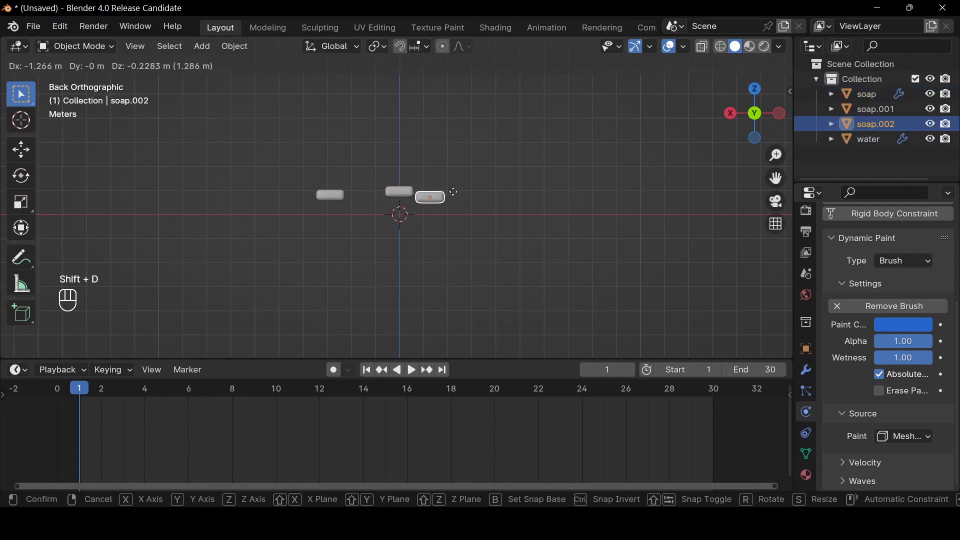
{"action": "left_click", "coordinate": [491, 197]}
- Tilt the soap copy on the negative X side about 8.4° around the global X axis
{"action": "key", "text": "r"}
{"action": "right_click", "coordinate": [517, 186]}
{"action": "left_click_drag", "start_coordinate": [736, 127], "coordinate": [736, 150]}
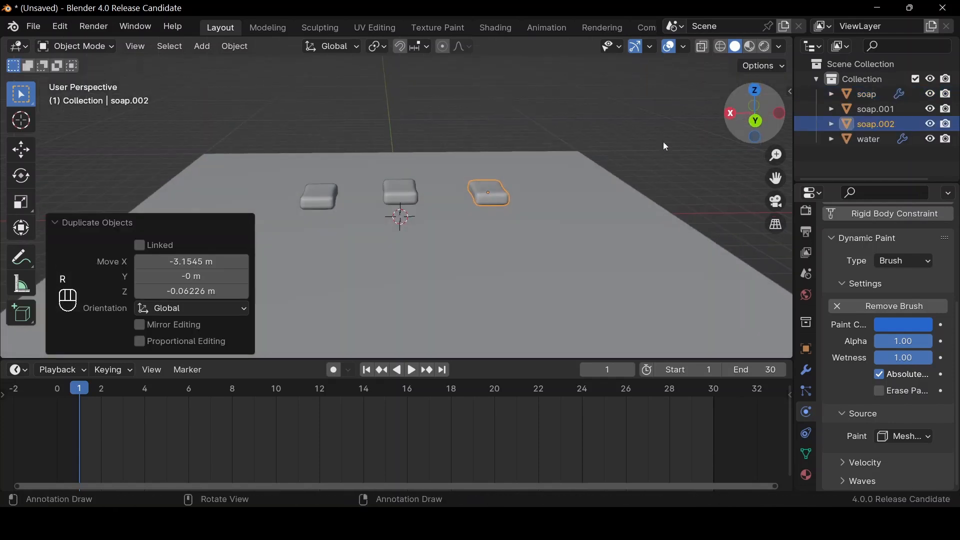
{"action": "key", "text": "r"}
{"action": "key", "text": "x"}
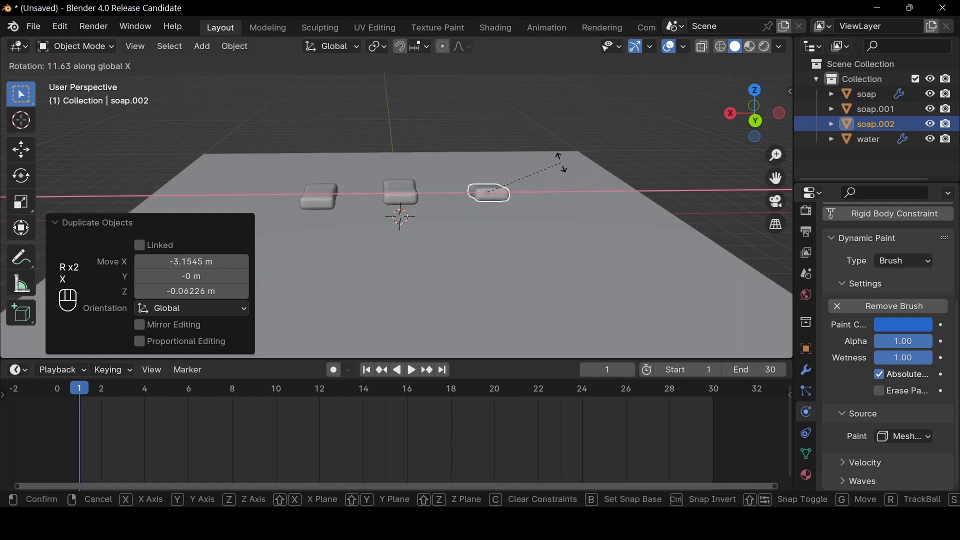
{"action": "left_click", "coordinate": [562, 168]}
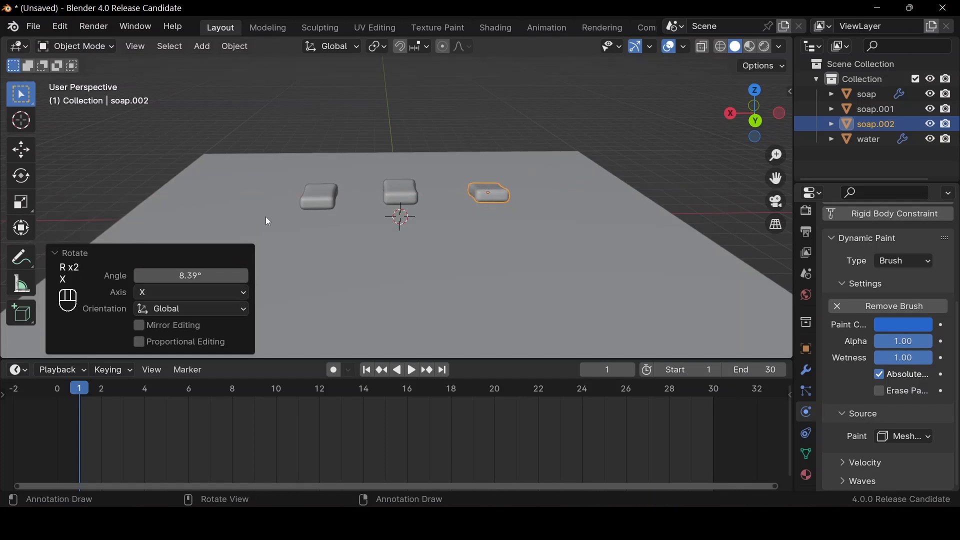
- Tilt the soap copy on the positive X side about 4.75° around the global Y axis
{"action": "left_click", "coordinate": [315, 199]}
{"action": "key", "text": "r"}
{"action": "key", "text": "y"}
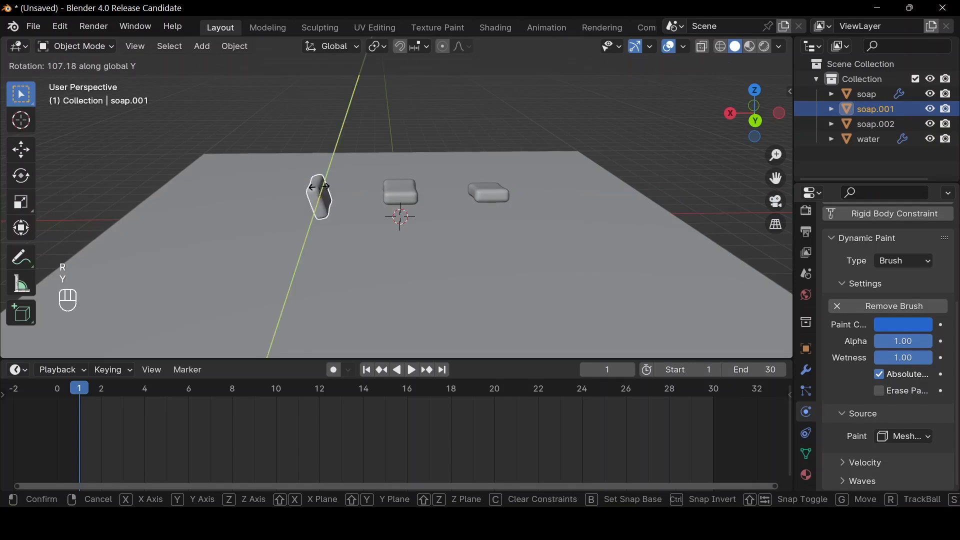
{"action": "left_click", "coordinate": [333, 195]}
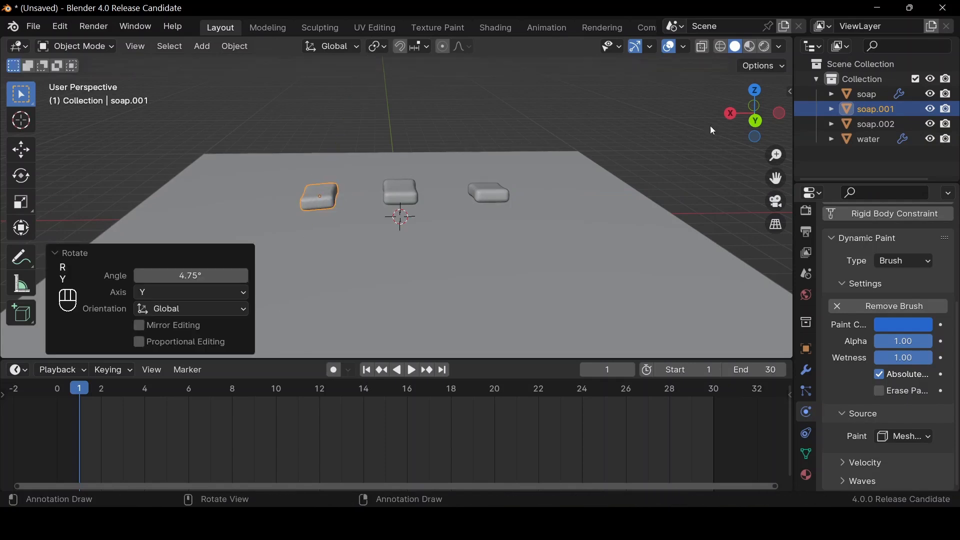
- In top view, move the positive-X soap copy about 0.36 m along X and 1.87 m along Y
{"action": "left_click", "coordinate": [755, 105]}
{"action": "left_click", "coordinate": [756, 92]}
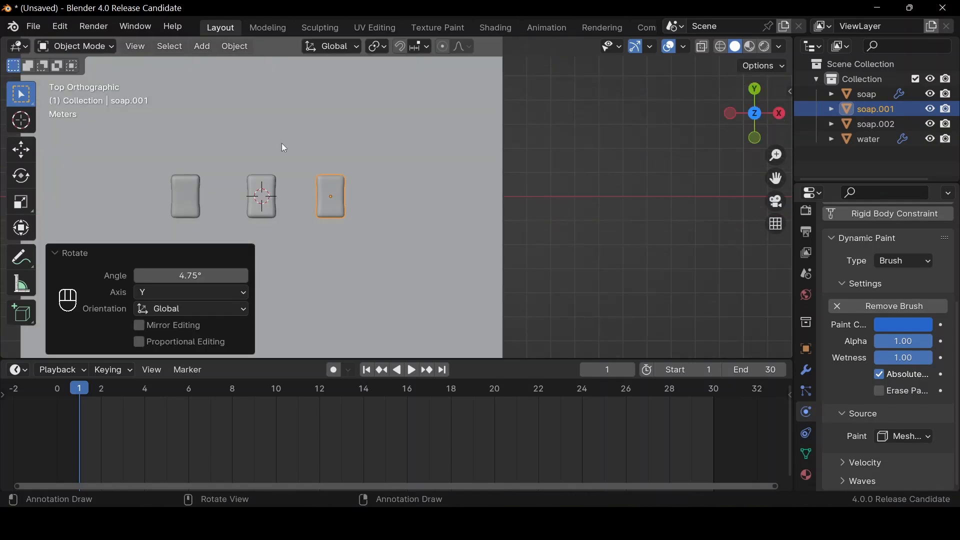
{"action": "scroll", "coordinate": [313, 194], "scroll_direction": "down", "scroll_amount": 3}
{"action": "key", "text": "g"}
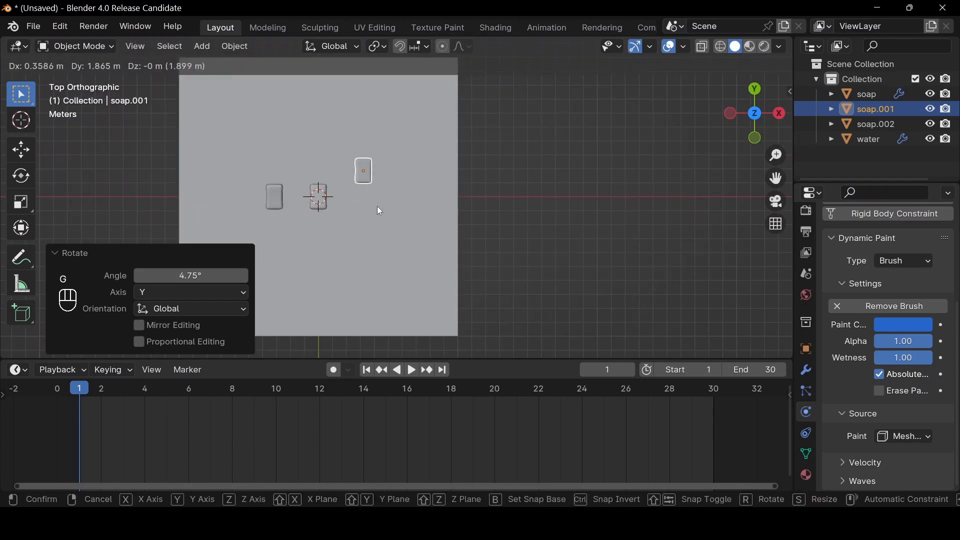
{"action": "left_click", "coordinate": [377, 208]}
- Rotate the negative-X soap copy clockwise in top view and move it outward toward negative X and negative Y
{"action": "left_click", "coordinate": [273, 208]}
{"action": "key", "text": "r"}
{"action": "left_click", "coordinate": [336, 223]}
{"action": "key", "text": "g"}
{"action": "left_click", "coordinate": [316, 244]}
- Duplicate the central soap bar about -1.58 m in X and 3.08 m in Y, and rotate the copy slightly counterclockwise
{"action": "left_click", "coordinate": [318, 197]}
{"action": "key", "text": "shift+d"}
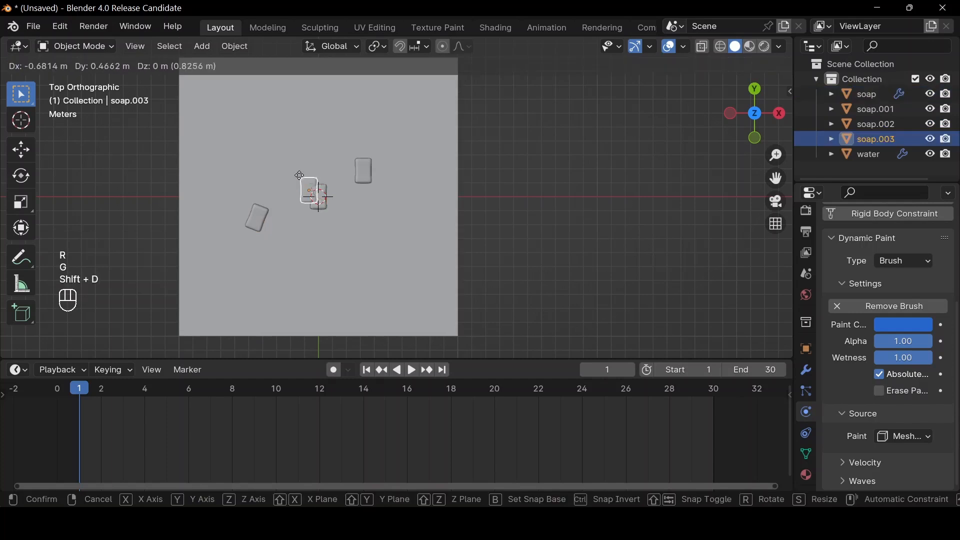
{"action": "left_click", "coordinate": [296, 154]}
{"action": "key", "text": "r"}
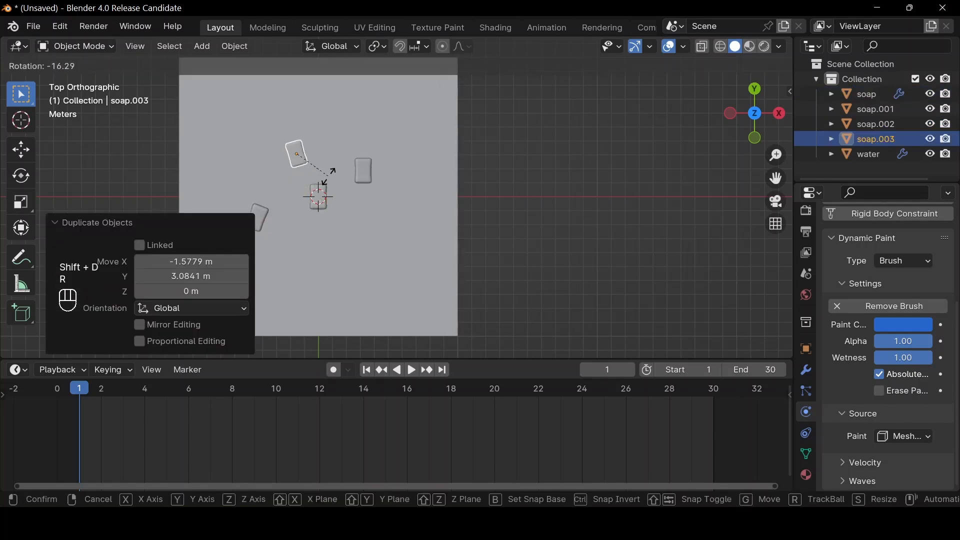
{"action": "left_click", "coordinate": [325, 205]}
- Move the tilted soap copy in the negative X and Y quadrant slightly closer to the central bar
{"action": "left_click", "coordinate": [259, 226]}
{"action": "key", "text": "g"}
{"action": "left_click", "coordinate": [264, 221]}
- Duplicate the central soap bar about 2.87 m in X and -1.90 m in Y, and rotate the copy 19.9° in top view
{"action": "left_click", "coordinate": [332, 197]}
{"action": "key", "text": "shift+d"}
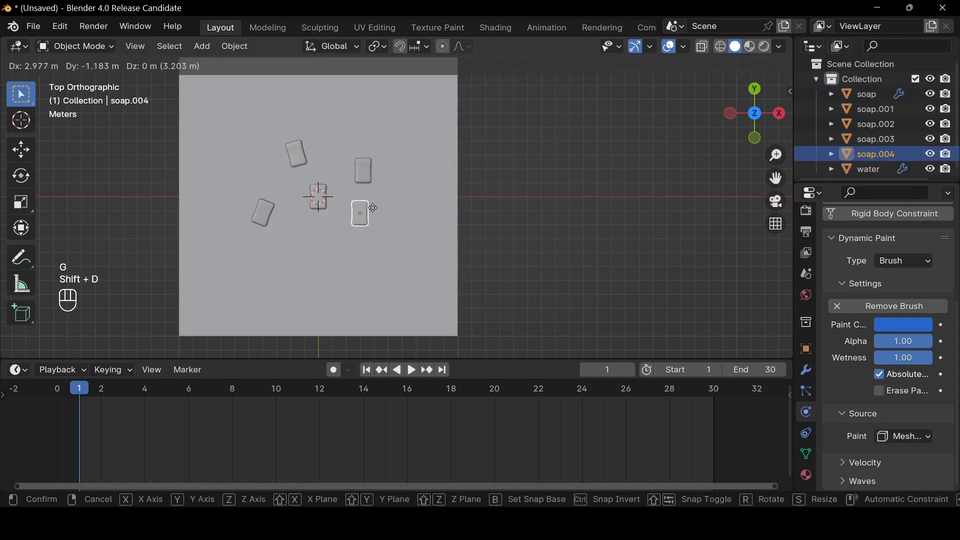
{"action": "left_click", "coordinate": [372, 218]}
{"action": "key", "text": "r"}
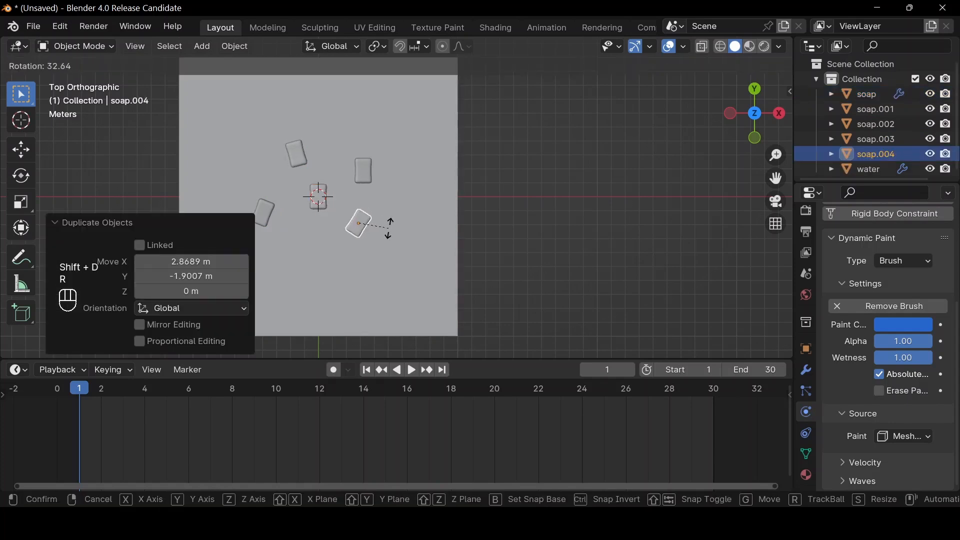
{"action": "left_click", "coordinate": [381, 221]}
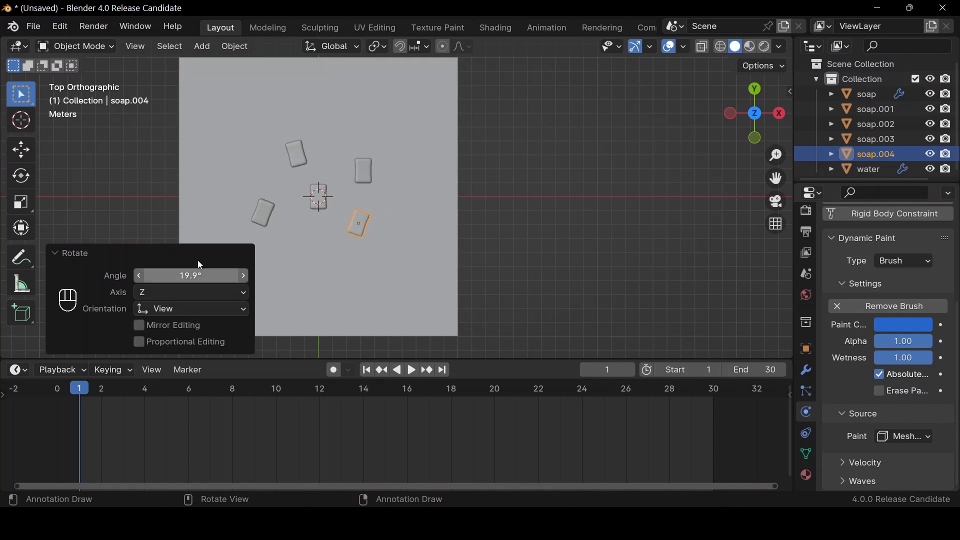
- Add a sphere empty at the world origin and scale it by 2
{"action": "left_click", "coordinate": [757, 116]}
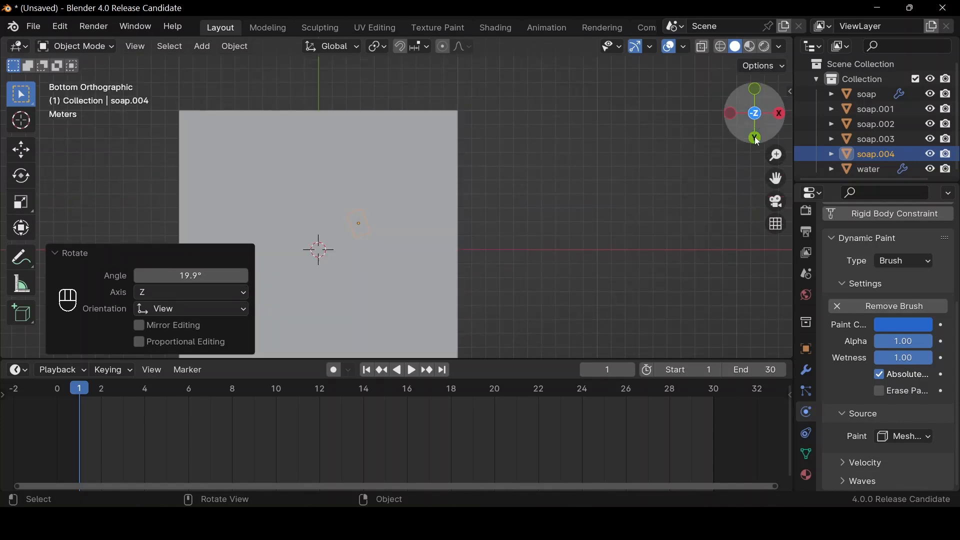
{"action": "left_click_drag", "start_coordinate": [756, 116], "coordinate": [781, 329]}
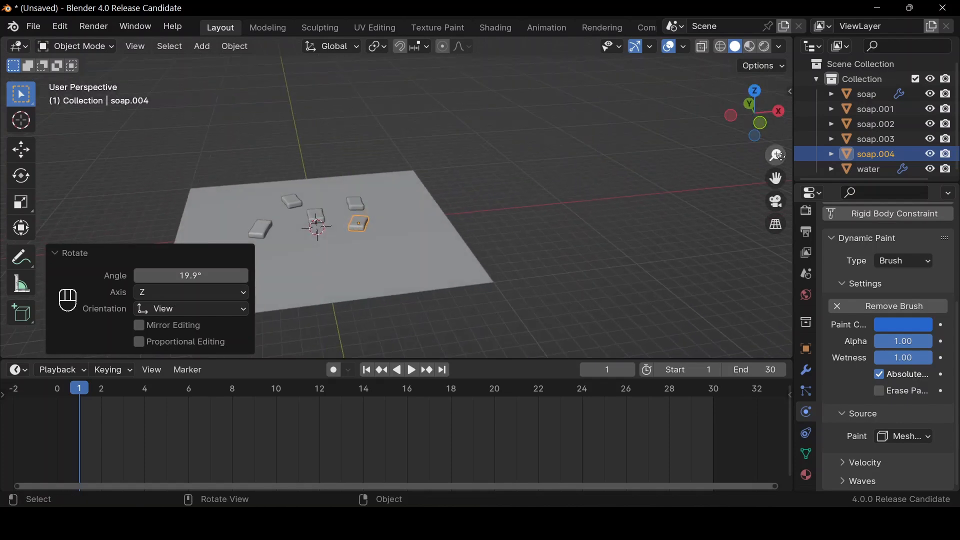
{"action": "left_click_drag", "start_coordinate": [797, 175], "coordinate": [821, 183]}
{"action": "scroll", "coordinate": [660, 194], "scroll_direction": "up", "scroll_amount": 1}
{"action": "scroll", "coordinate": [663, 198], "scroll_direction": "down", "scroll_amount": 3}
{"action": "scroll", "coordinate": [618, 180], "scroll_direction": "up", "scroll_amount": 1}
{"action": "key", "text": "shift+a"}
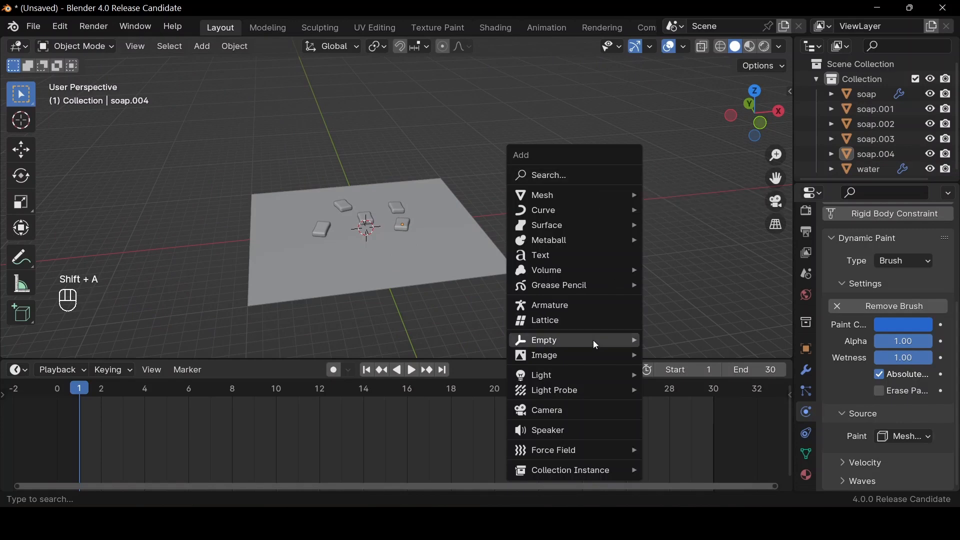
{"action": "mouse_move", "coordinate": [593, 340]}
{"action": "left_click", "coordinate": [667, 424]}
{"action": "scroll", "coordinate": [289, 167], "scroll_direction": "up", "scroll_amount": 4}
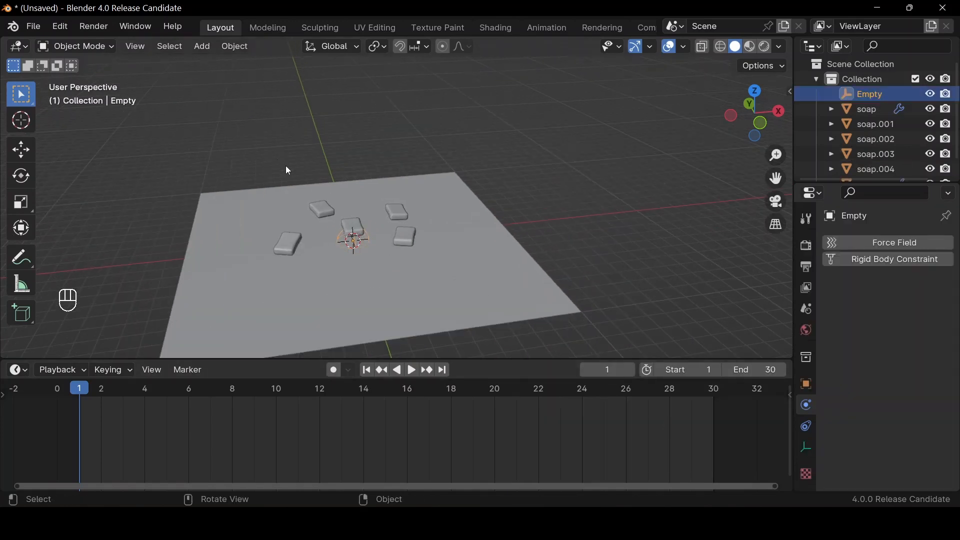
{"action": "type", "text": "s2"}
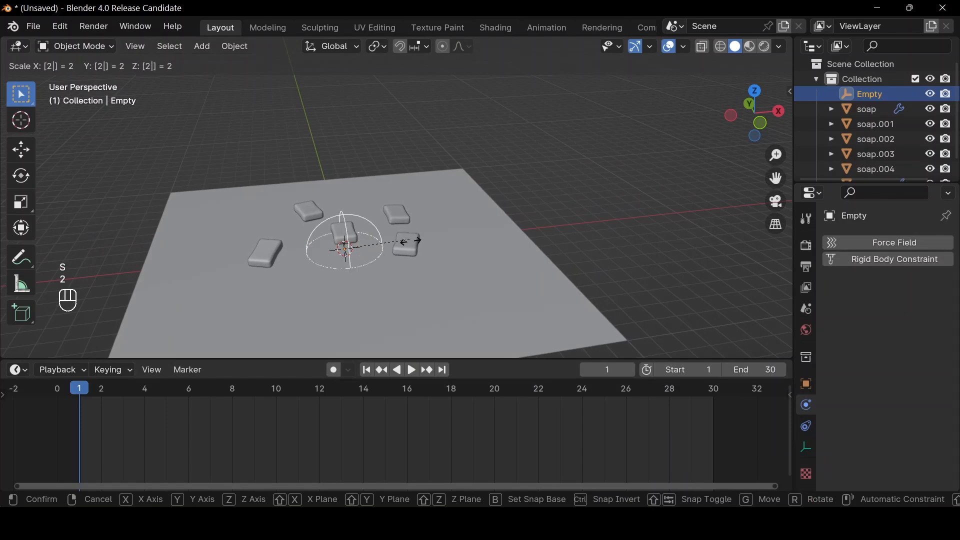
{"action": "left_click", "coordinate": [412, 241]}
- Parent all five soap bars to the sphere empty with Object (Keep Transform)
{"action": "mouse_move", "coordinate": [758, 122]}
{"action": "left_mouse_down"}
{"action": "mouse_move", "coordinate": [759, 102]}
{"action": "mouse_move", "coordinate": [761, 122]}
{"action": "left_mouse_up"}
{"action": "left_click", "coordinate": [412, 242]}
{"action": "left_click", "coordinate": [393, 212], "text": "shift"}
{"action": "left_click", "coordinate": [350, 233], "text": "shift"}
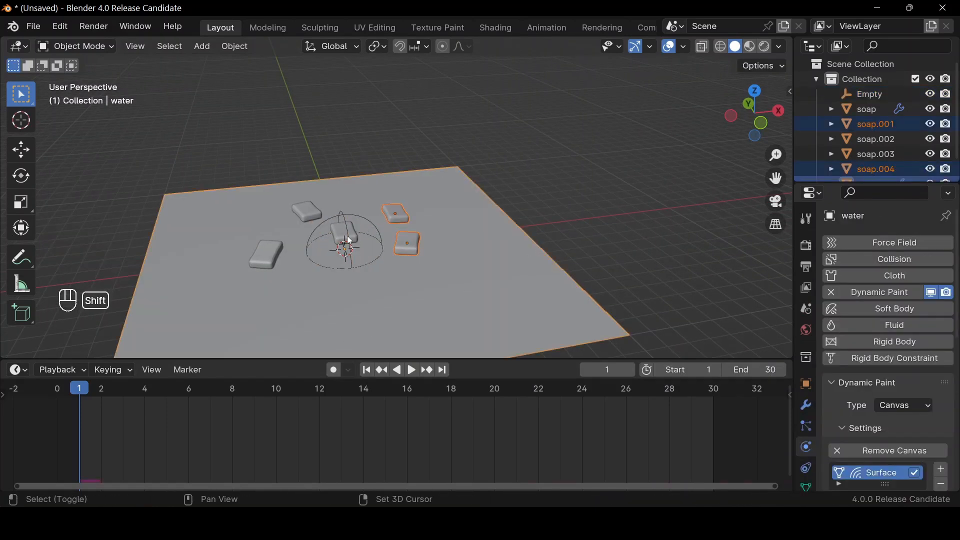
{"action": "left_click", "coordinate": [400, 215]}
{"action": "left_click", "coordinate": [405, 245], "text": "shift"}
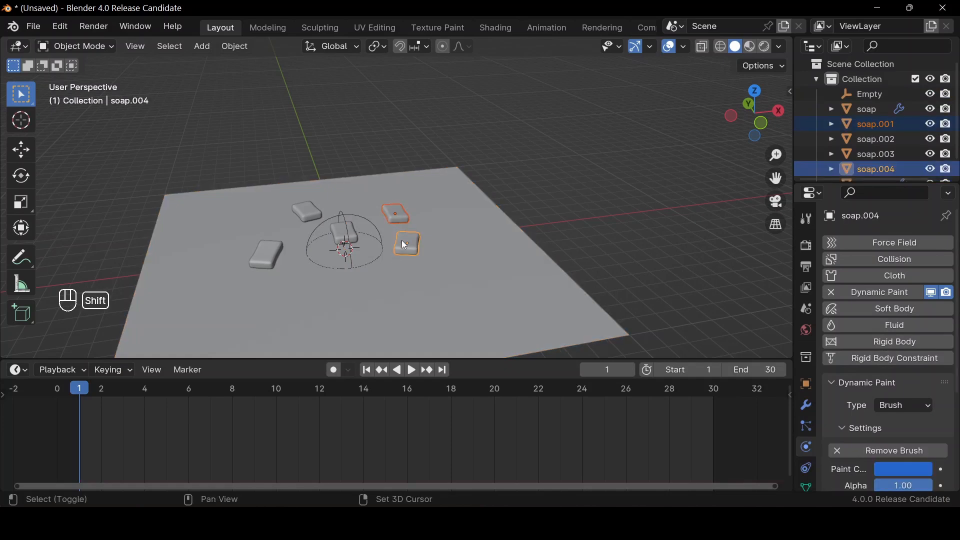
{"action": "left_click", "coordinate": [359, 242], "text": "shift"}
{"action": "left_click", "coordinate": [267, 255], "text": "shift"}
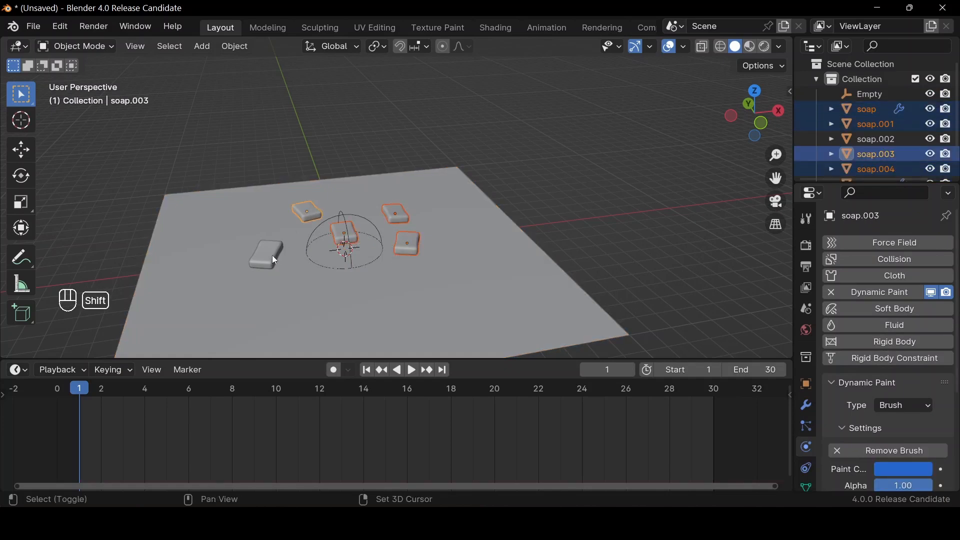
{"action": "left_click", "coordinate": [310, 214], "text": "shift"}
{"action": "left_click", "coordinate": [343, 215], "text": "shift"}
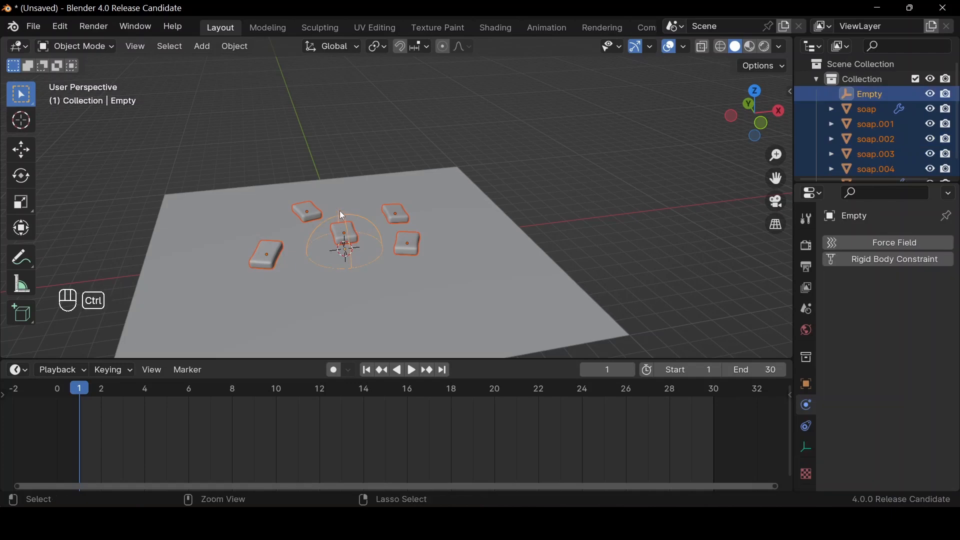
{"action": "key", "text": "ctrl+p"}
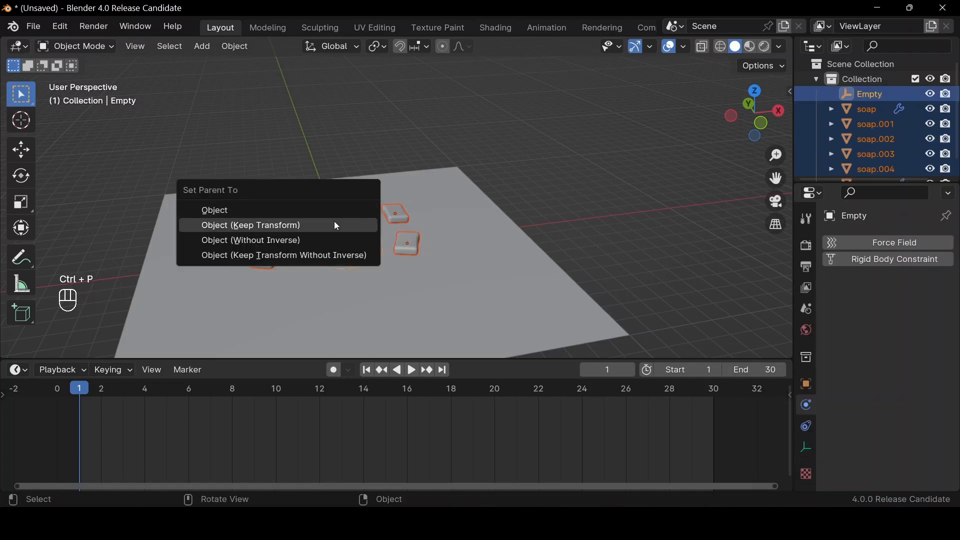
{"action": "left_click", "coordinate": [333, 224]}
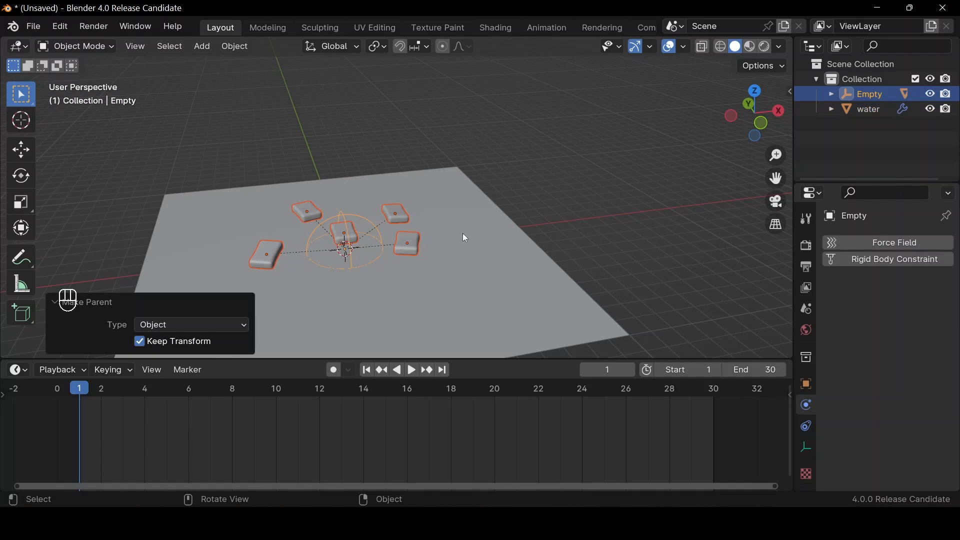
- Apply the scale of all objects in the scene and clear the selection
{"action": "key", "text": "a"}
{"action": "key", "text": "ctrl+a"}
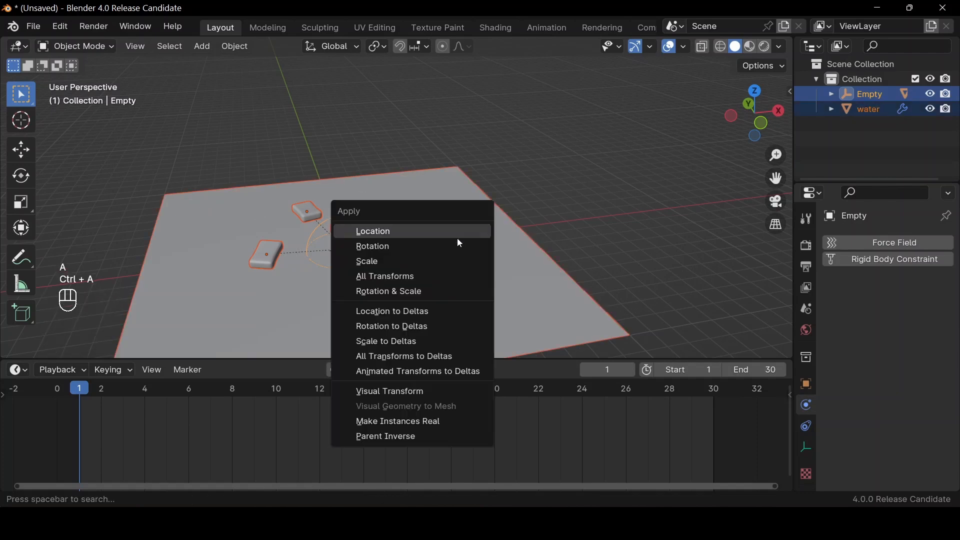
{"action": "left_click", "coordinate": [442, 260]}
{"action": "left_click", "coordinate": [517, 142]}
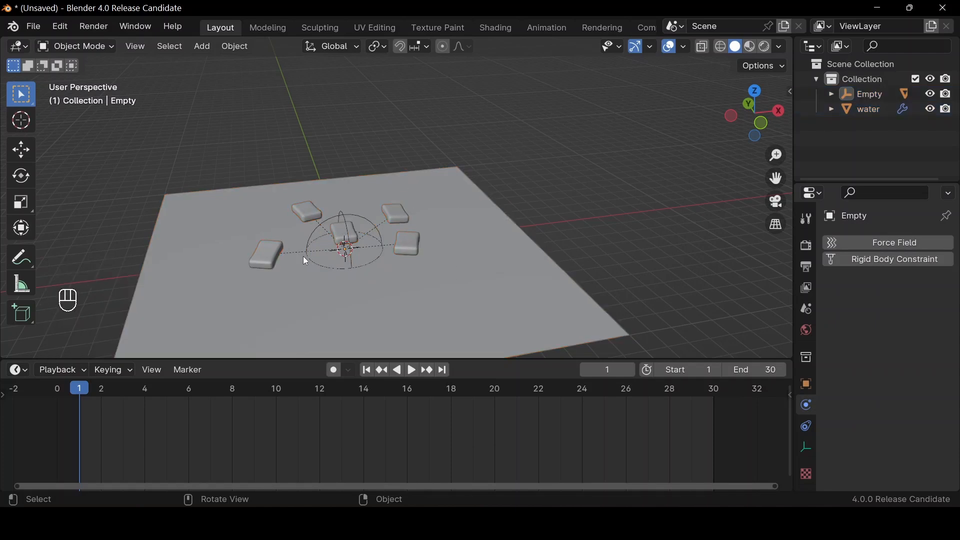
- Lower the sphere empty about 1.83 m along Z and insert a Location keyframe for it at frame 1
{"action": "left_click", "coordinate": [361, 267]}
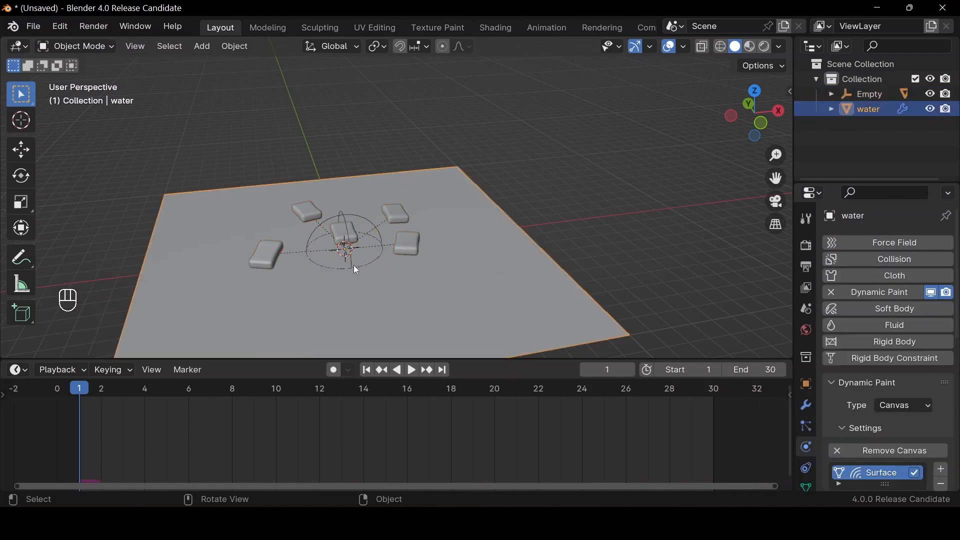
{"action": "left_click", "coordinate": [351, 255]}
{"action": "left_click_drag", "start_coordinate": [755, 121], "coordinate": [756, 91]}
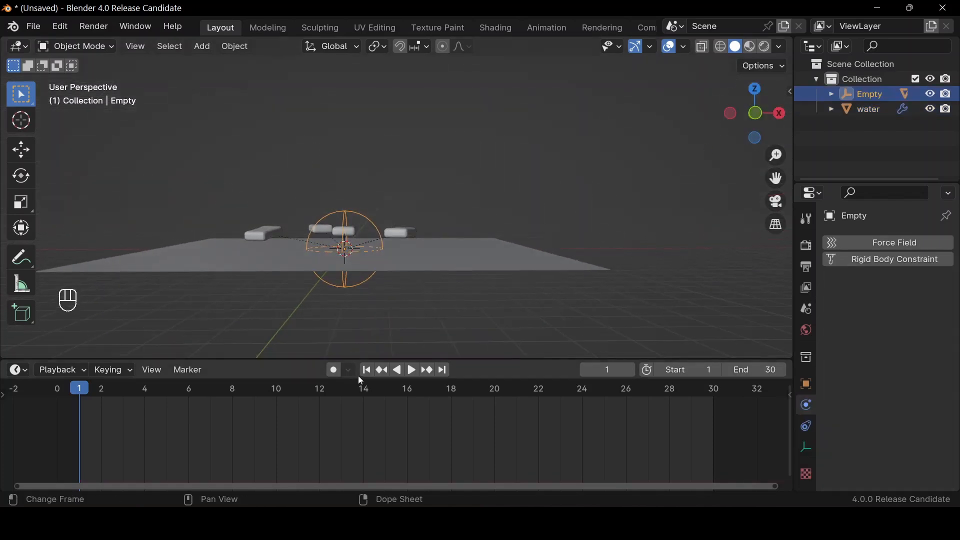
{"action": "key", "text": "g"}
{"action": "key", "text": "z"}
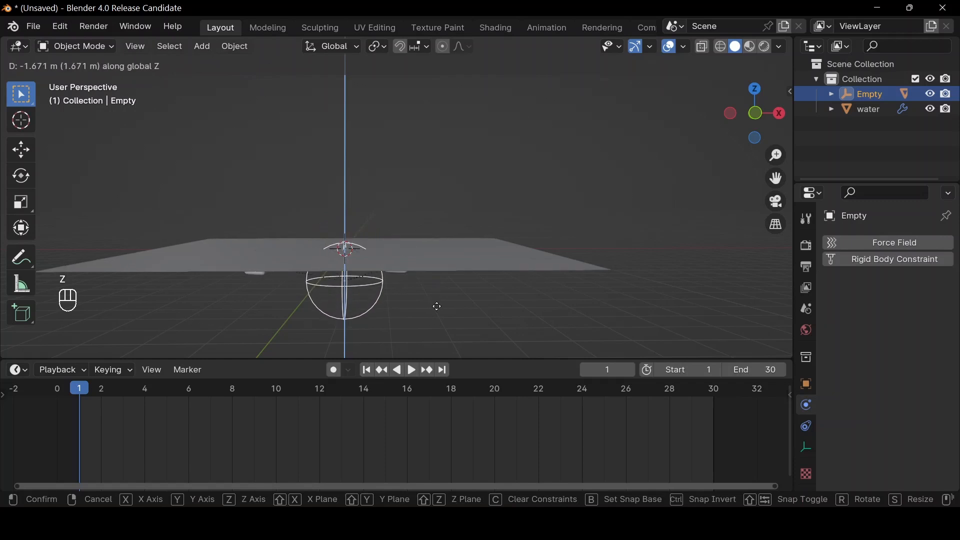
{"action": "left_click", "coordinate": [437, 309]}
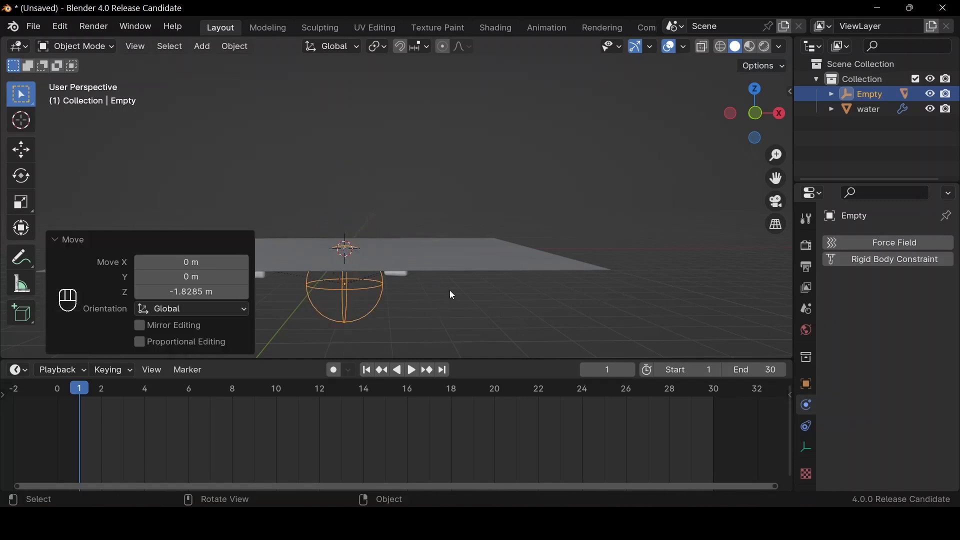
{"action": "key", "text": "i"}
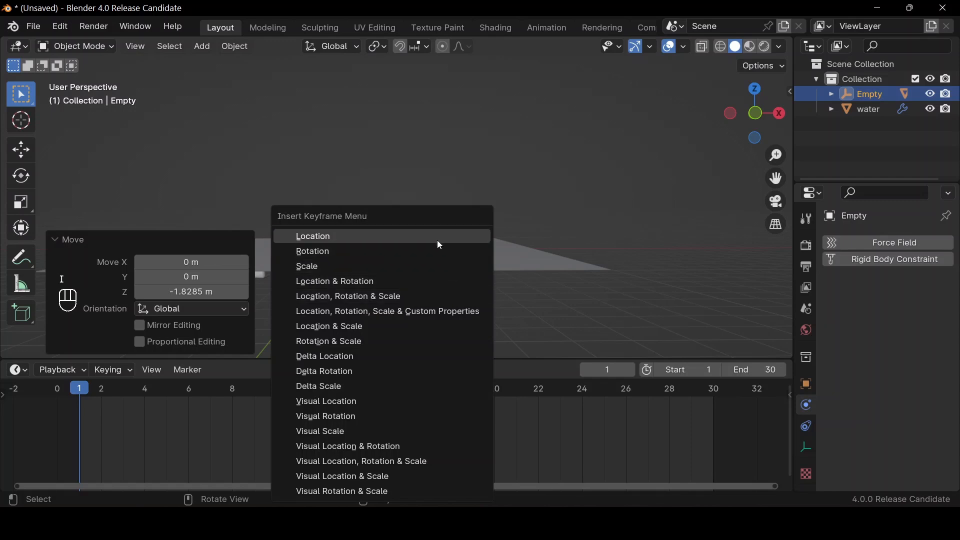
{"action": "left_click", "coordinate": [440, 245]}
- At frame 30, raise the empty about 1.99 m along Z and insert a Location keyframe
{"action": "left_click", "coordinate": [446, 371]}
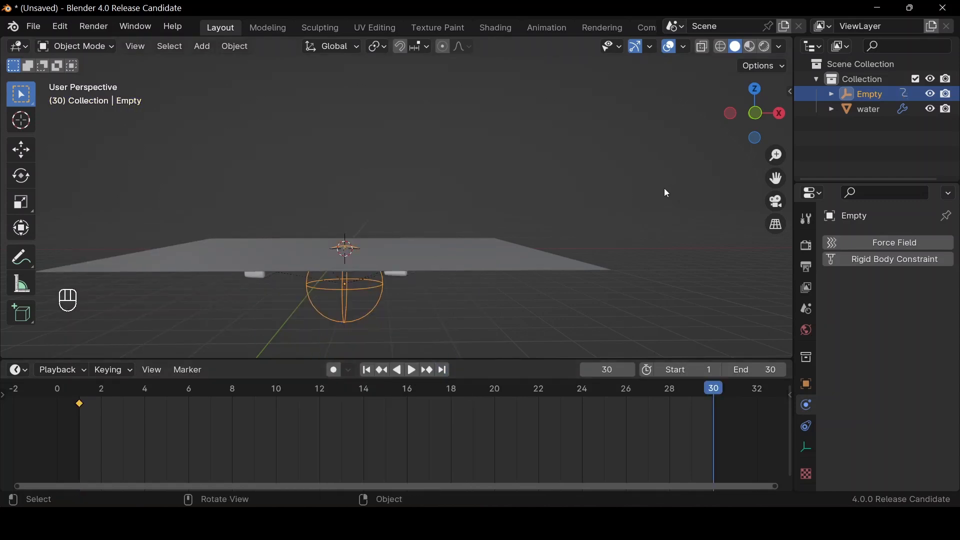
{"action": "left_click_drag", "start_coordinate": [762, 120], "coordinate": [492, 252]}
{"action": "key", "text": "g"}
{"action": "key", "text": "z"}
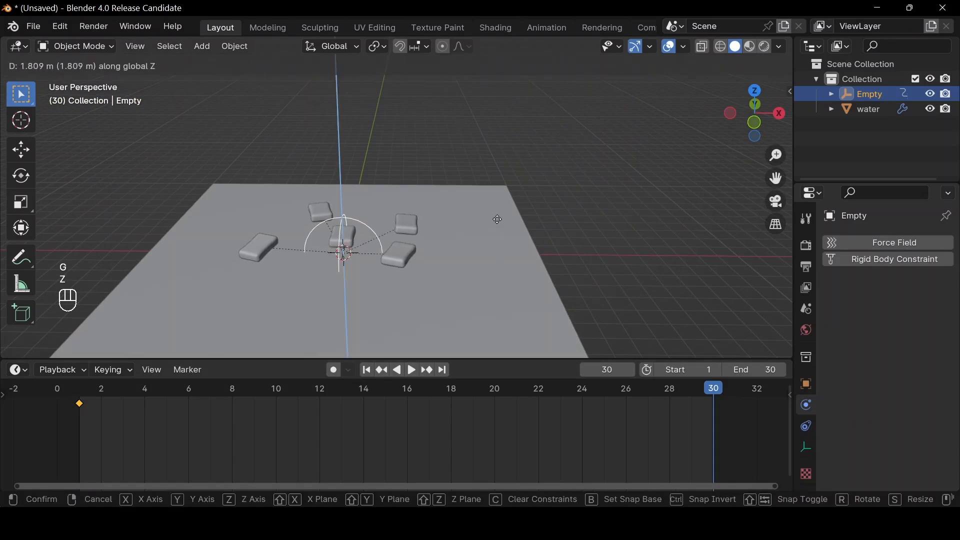
{"action": "left_click", "coordinate": [496, 218]}
{"action": "key", "text": "i"}
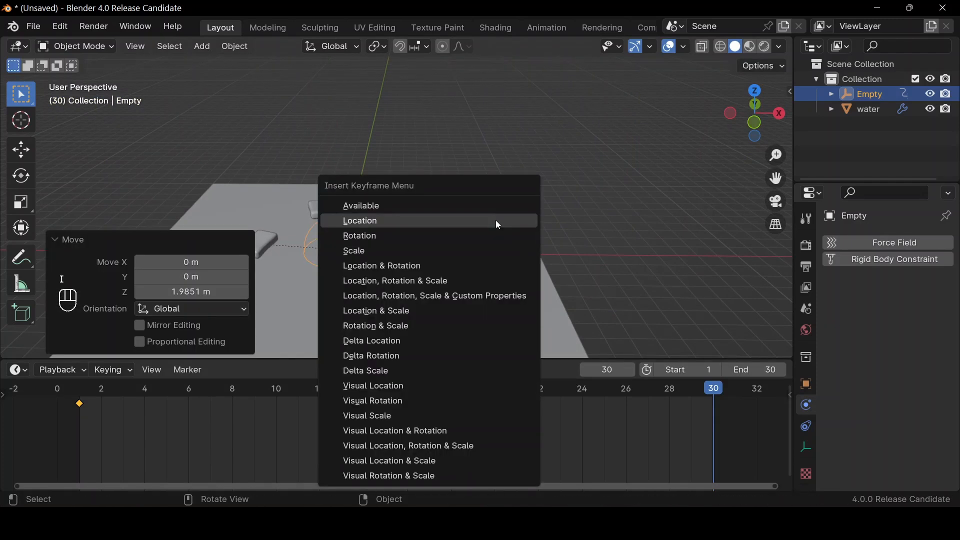
{"action": "left_click", "coordinate": [497, 221]}
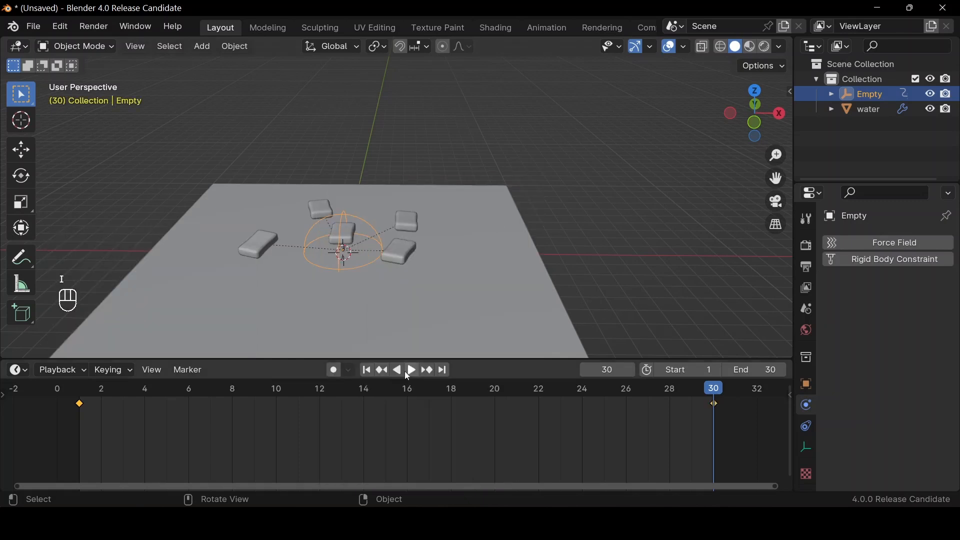
- Play the animation from the first frame and examine the waves the rising soap bars make in the water
{"action": "left_click", "coordinate": [367, 371]}
{"action": "key", "text": "space"}
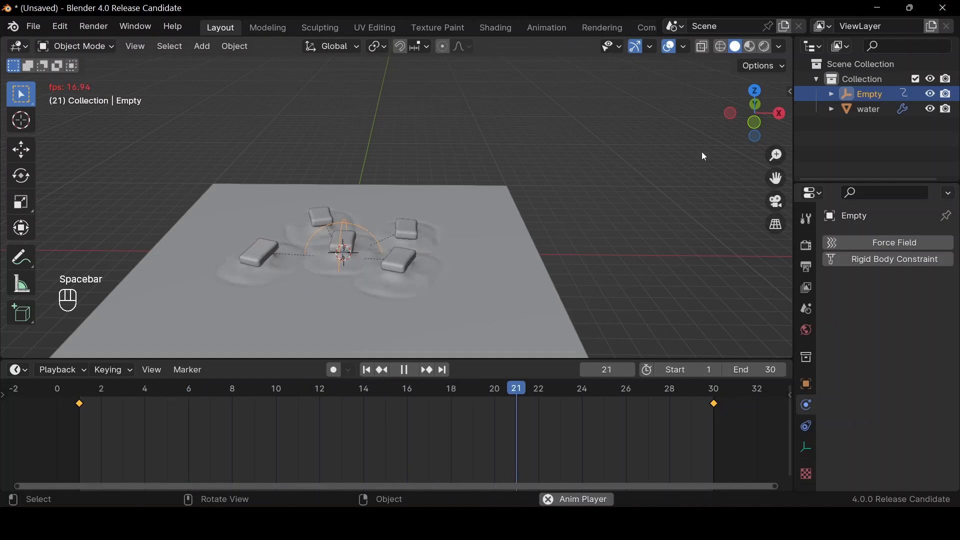
{"action": "key", "text": "space"}
{"action": "left_click_drag", "start_coordinate": [753, 126], "coordinate": [752, 135]}
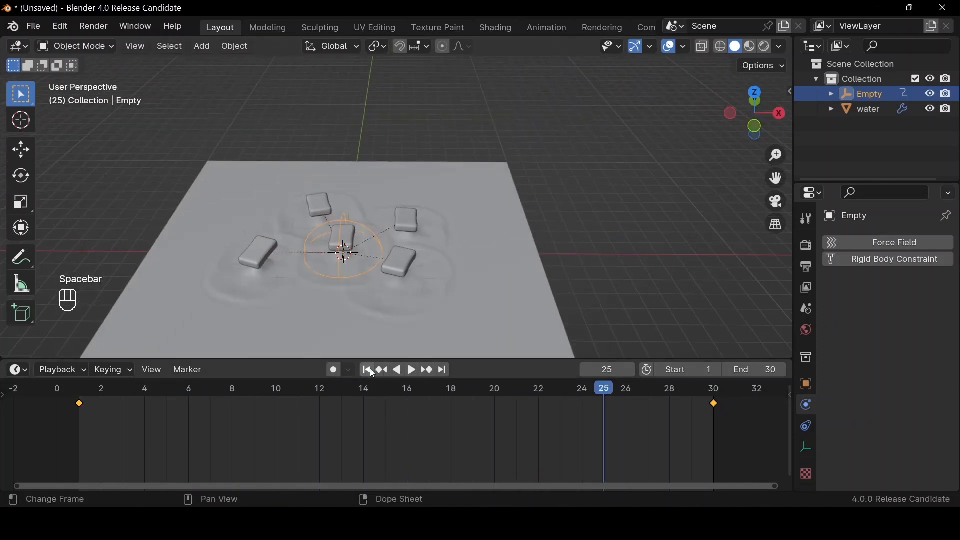
{"action": "key", "text": "space"}
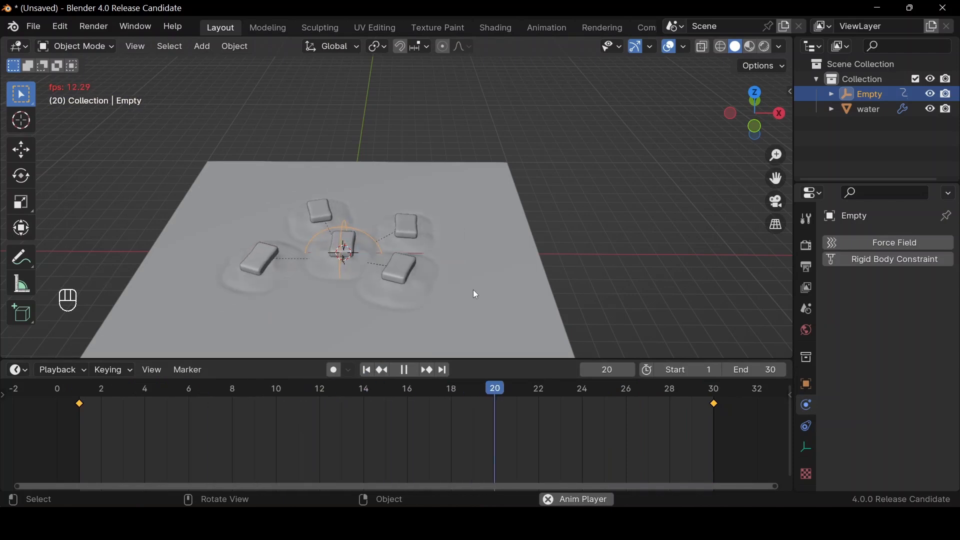
{"action": "key", "text": "space"}
{"action": "key", "text": "space"}
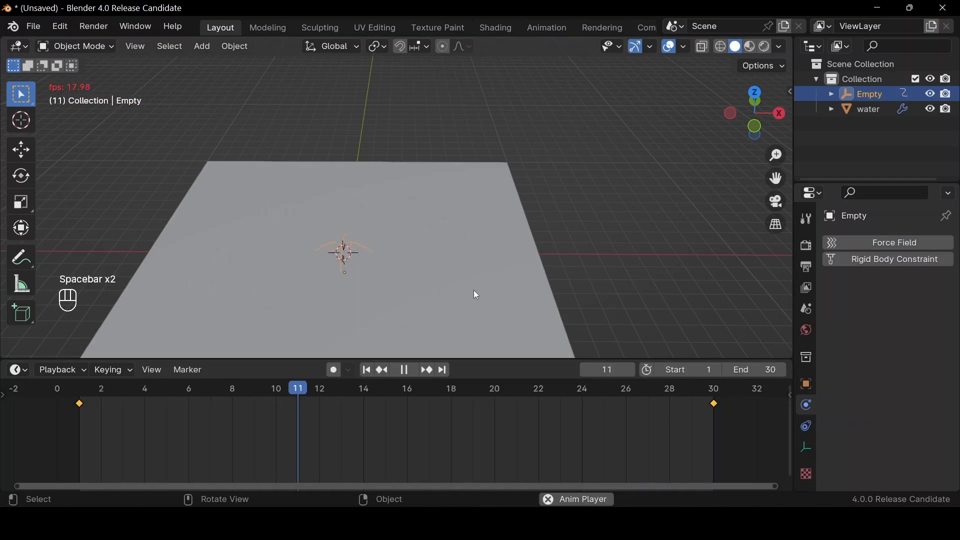
{"action": "key", "text": "space"}
{"action": "key", "text": "space"}
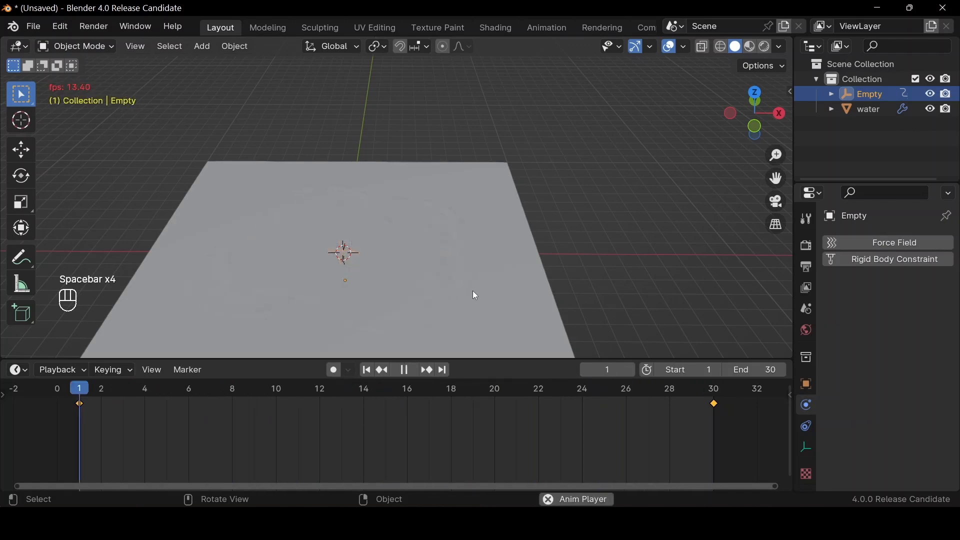
{"action": "key", "text": "space"}
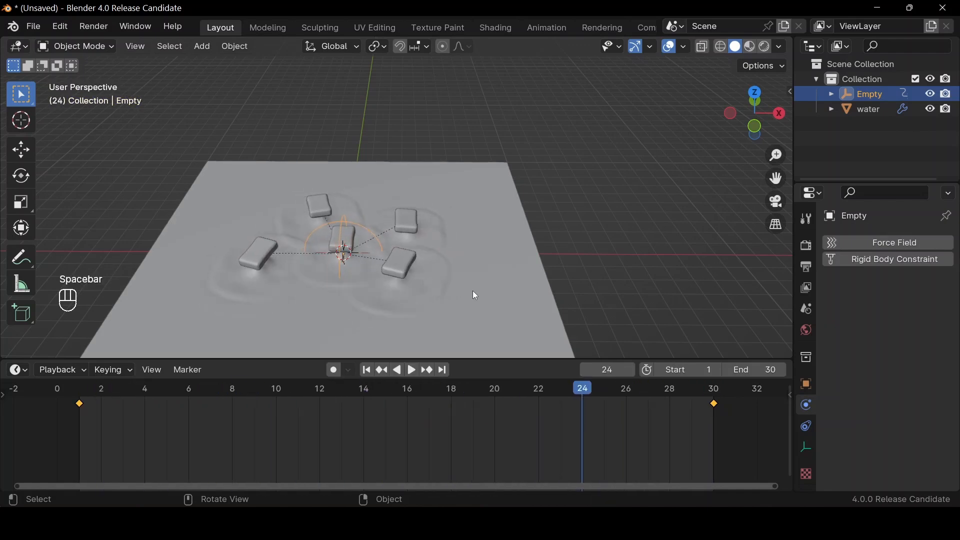
- Subdivide the entire water plane mesh in Edit Mode and return to Object Mode
{"action": "left_click", "coordinate": [481, 292]}
{"action": "key", "text": "Tab"}
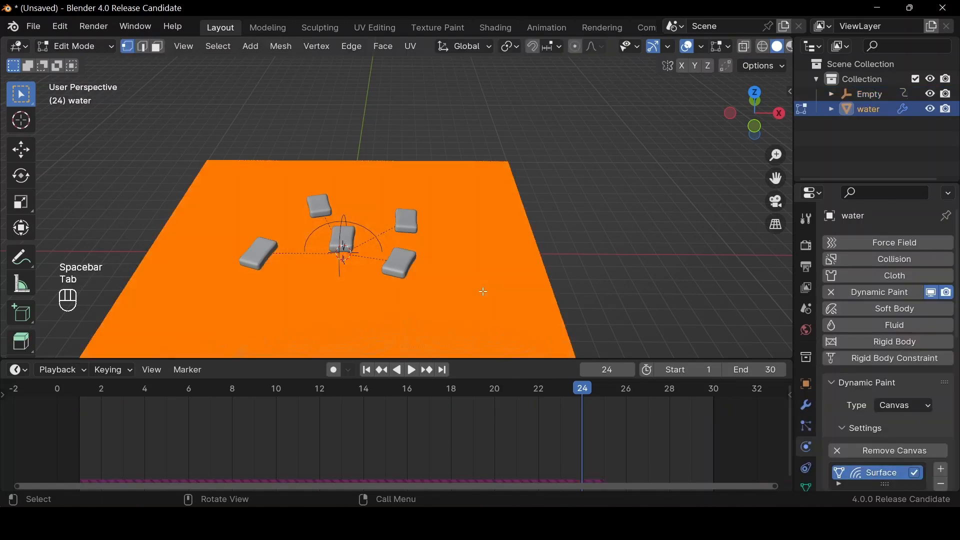
{"action": "right_click", "coordinate": [482, 292]}
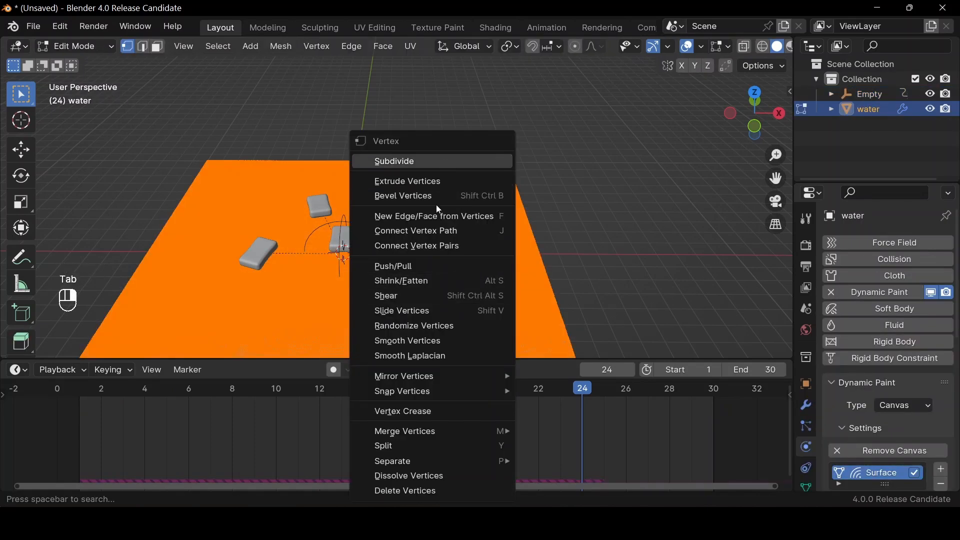
{"action": "key", "text": "Tab"}
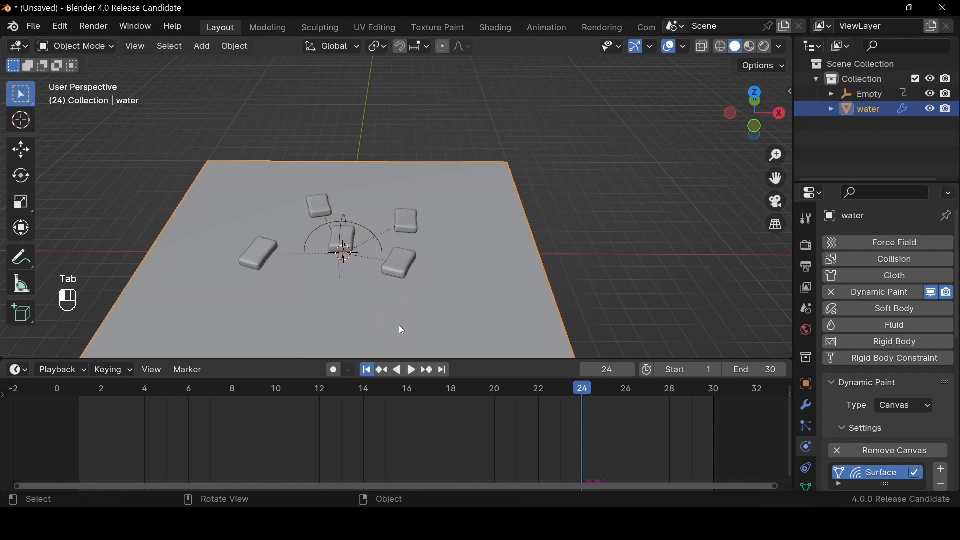
- Replay the animation to check the wave detail on the subdivided water surface
{"action": "key", "text": "space"}
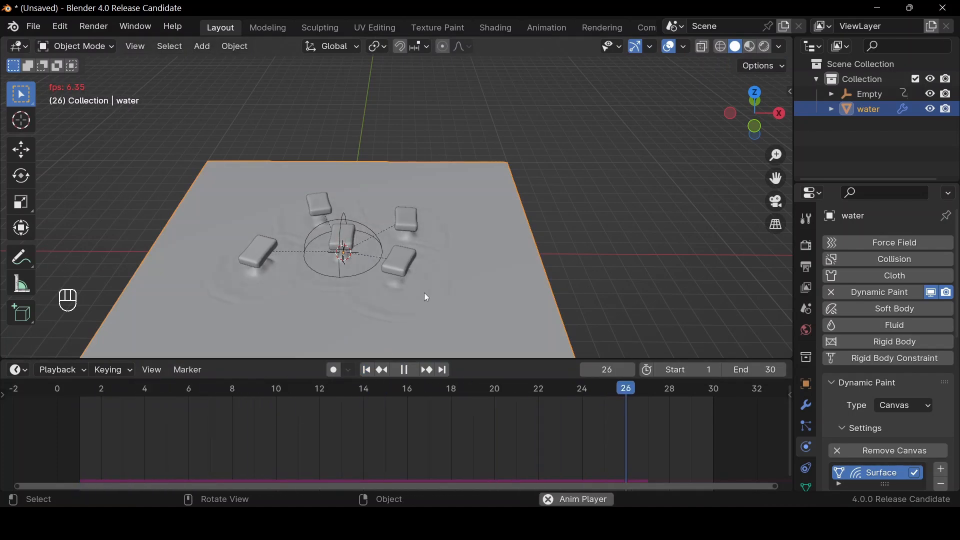
{"action": "key", "text": "space"}
{"action": "key", "text": "space"}
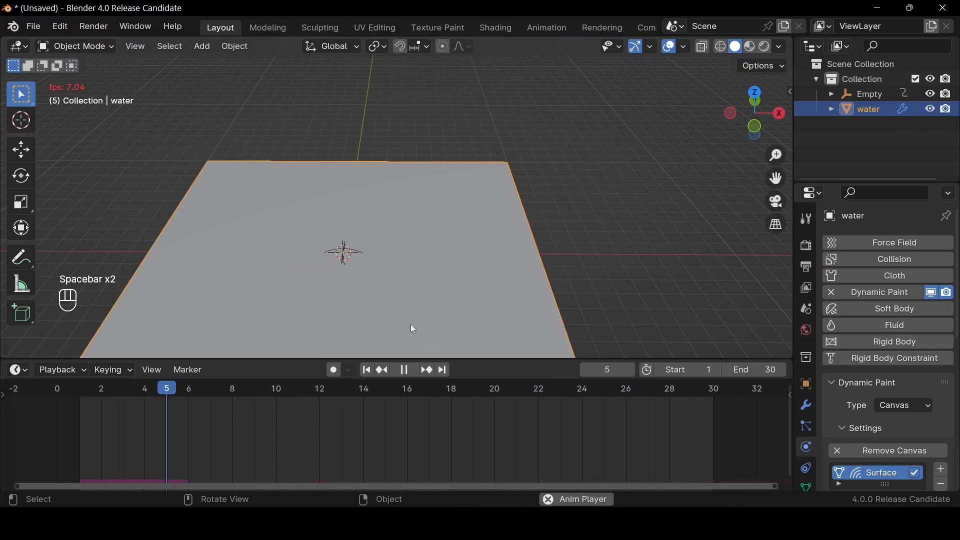
{"action": "key", "text": "space"}
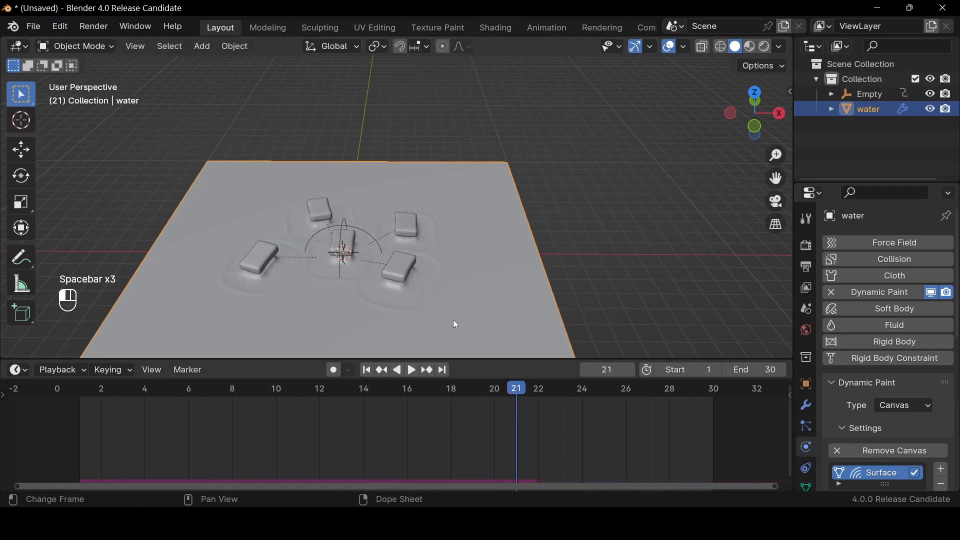
- Show the empty's animation curves in an enlarged Graph Editor and frame all of them
{"action": "left_click", "coordinate": [371, 238]}
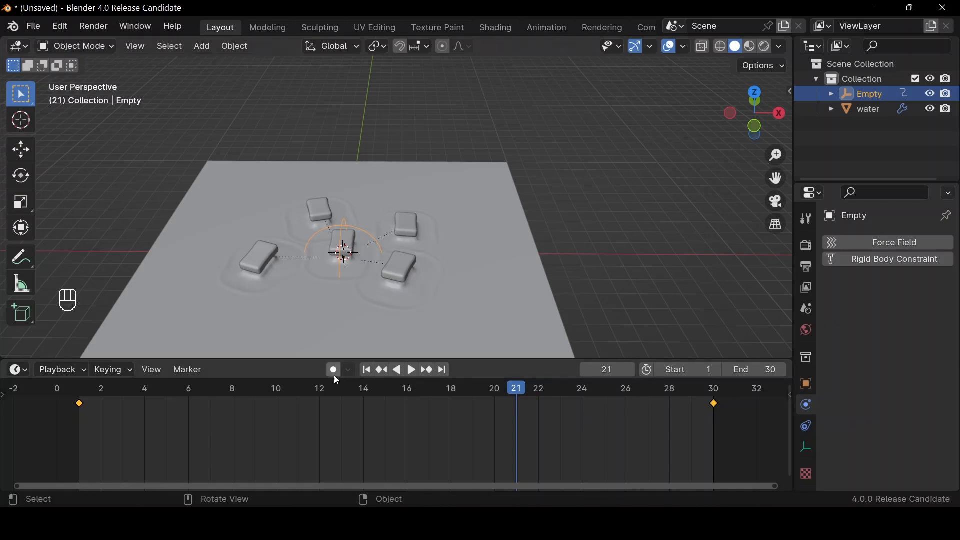
{"action": "key", "text": "ctrl+Tab"}
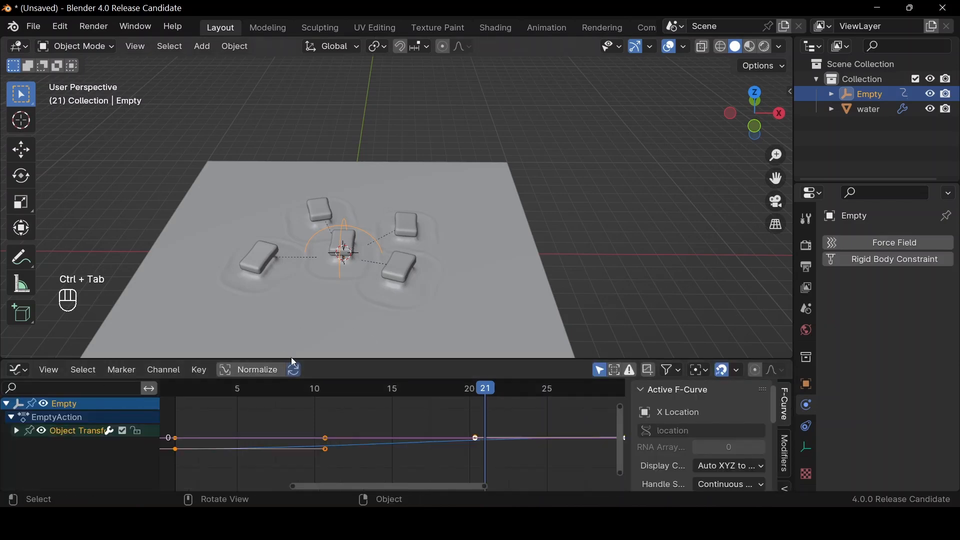
{"action": "left_click_drag", "start_coordinate": [294, 359], "coordinate": [294, 298]}
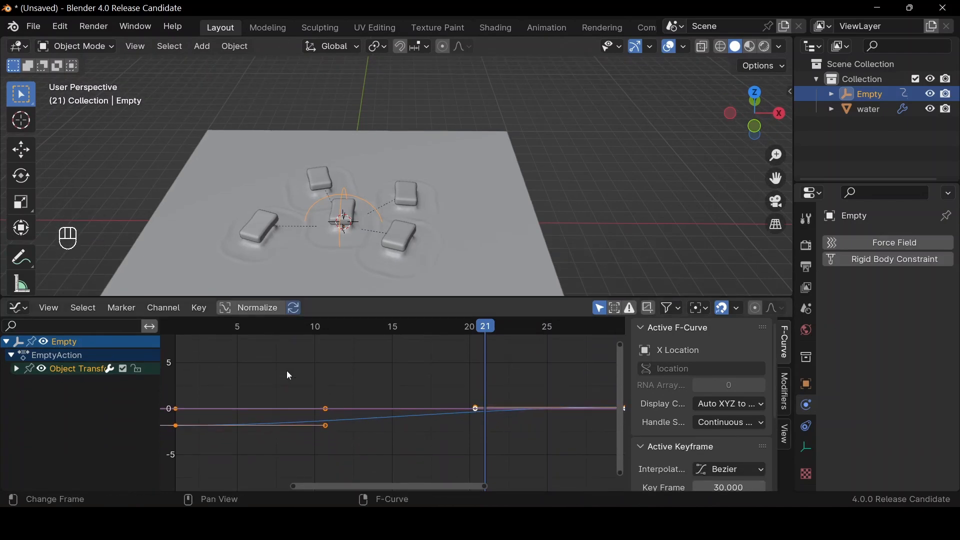
{"action": "key", "text": "Home"}
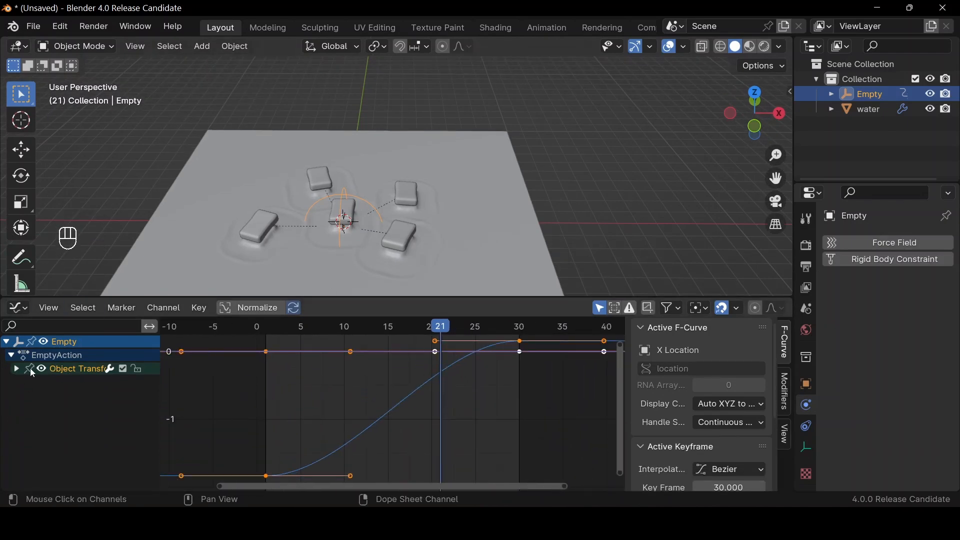
- Hide the empty's X and Y Location curves so only the Z Location curve is shown, and frame it
{"action": "left_click", "coordinate": [38, 372]}
{"action": "left_click", "coordinate": [28, 410]}
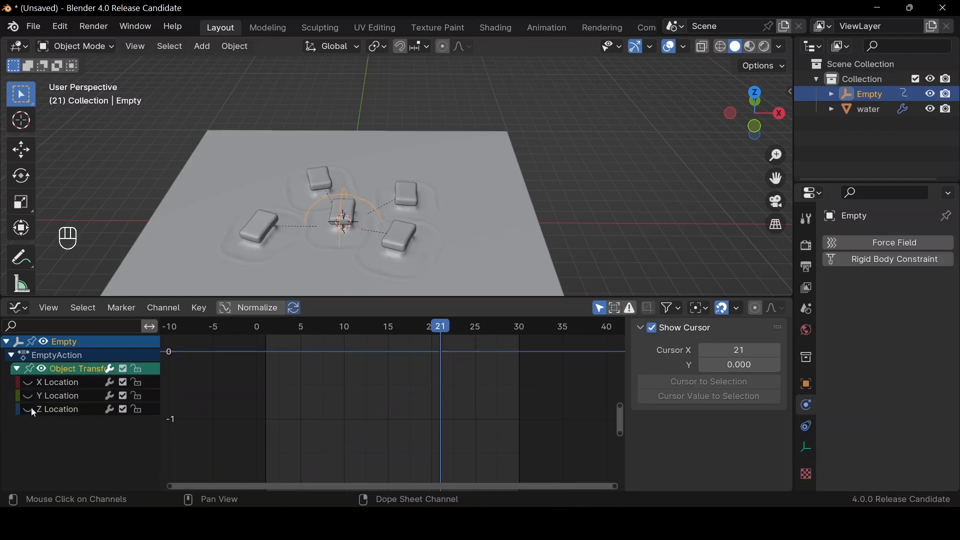
{"action": "left_click", "coordinate": [29, 384]}
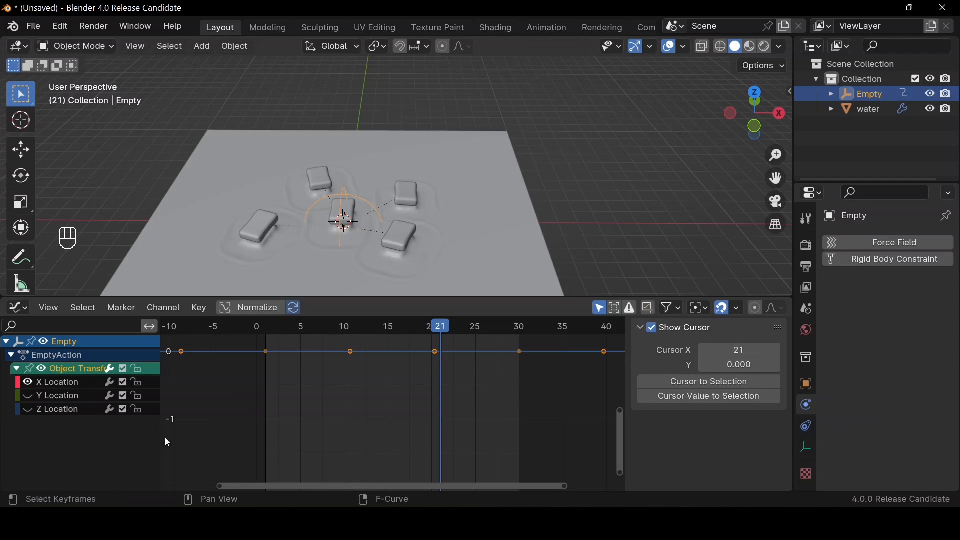
{"action": "key", "text": "Home"}
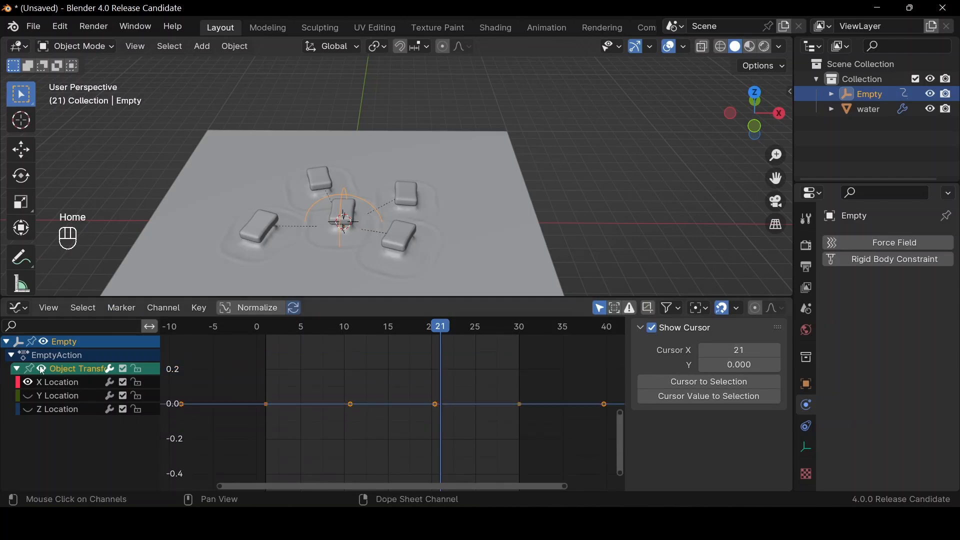
{"action": "left_click", "coordinate": [29, 384]}
{"action": "left_click", "coordinate": [28, 396]}
{"action": "left_click", "coordinate": [27, 397]}
{"action": "left_click", "coordinate": [20, 413]}
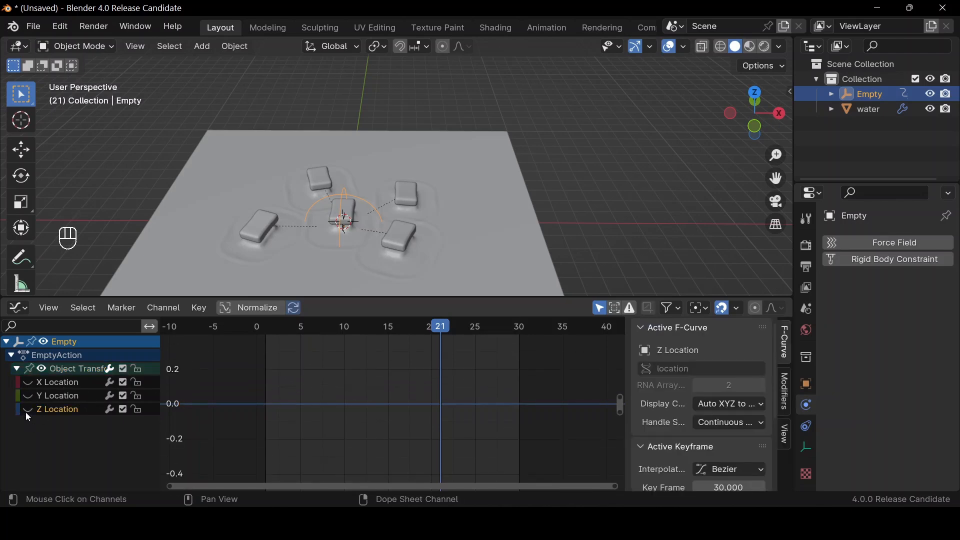
{"action": "left_click", "coordinate": [27, 412]}
{"action": "key", "text": "Home"}
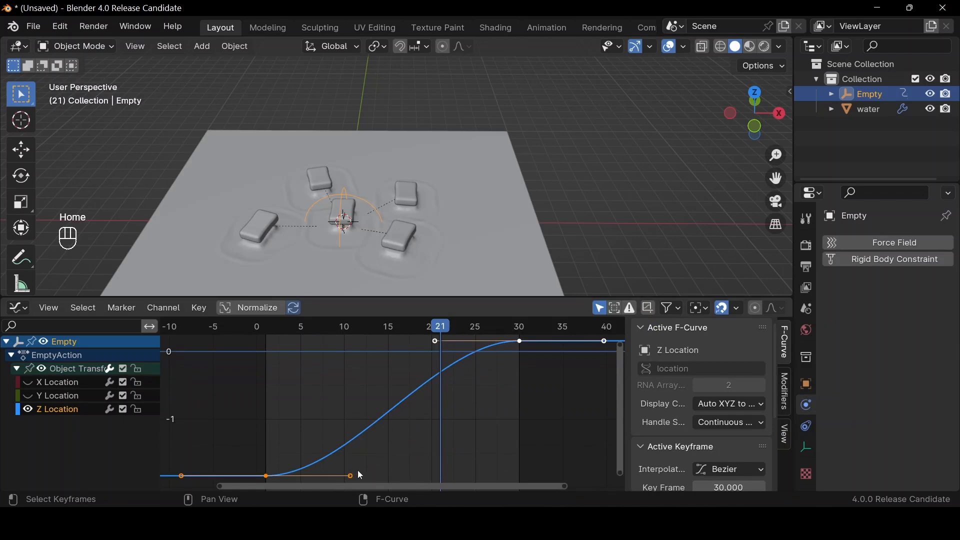
- Move the outgoing handle of the Z Location keyframe at frame 1 straight above the keyframe, about 11 frames back and 1 unit up
{"action": "double_click", "coordinate": [353, 476]}
{"action": "left_click", "coordinate": [381, 425]}
{"action": "left_click", "coordinate": [351, 473]}
{"action": "key", "text": "g"}
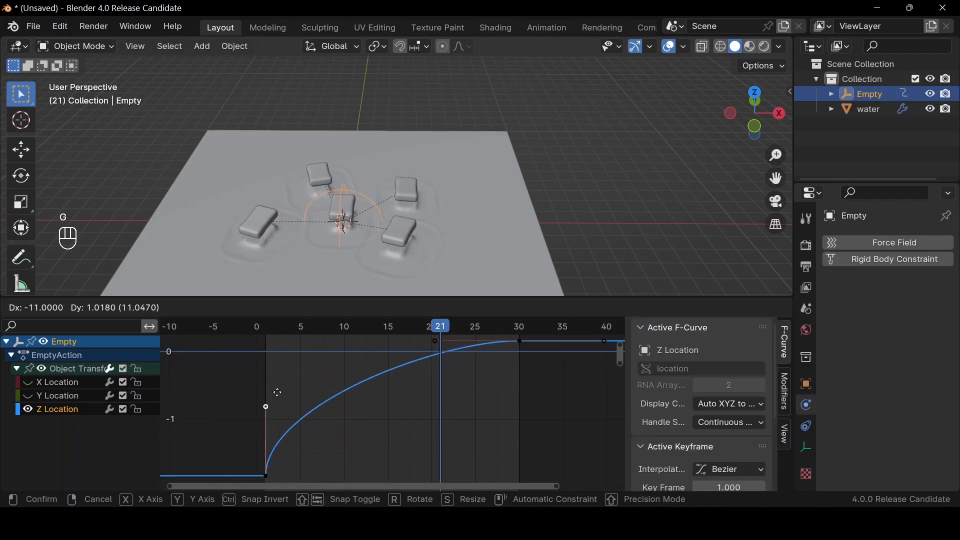
{"action": "left_click", "coordinate": [269, 397]}
- Return to the Timeline and play the animation from the first frame to check the faster rise of the soap bars
{"action": "key", "text": "ctrl+Tab"}
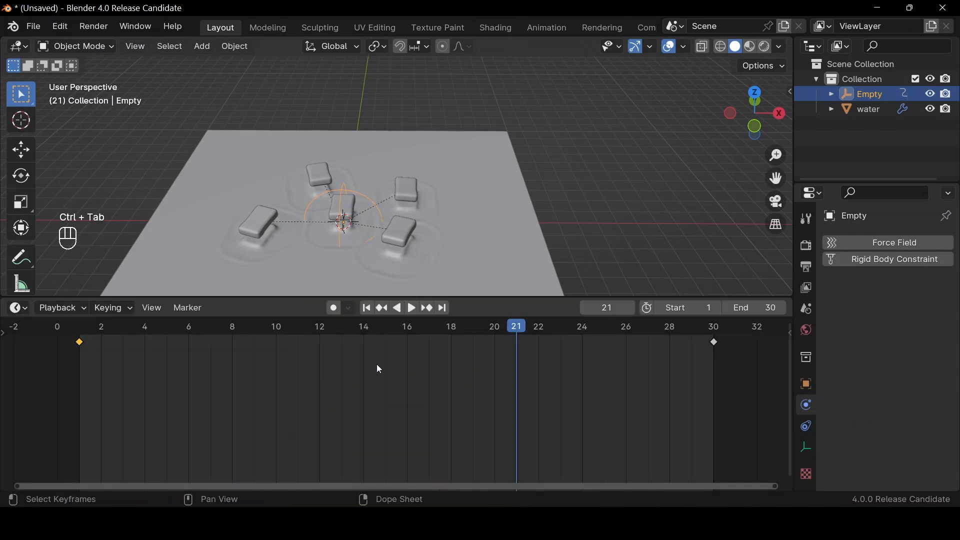
{"action": "left_click", "coordinate": [367, 309]}
{"action": "key", "text": "space"}
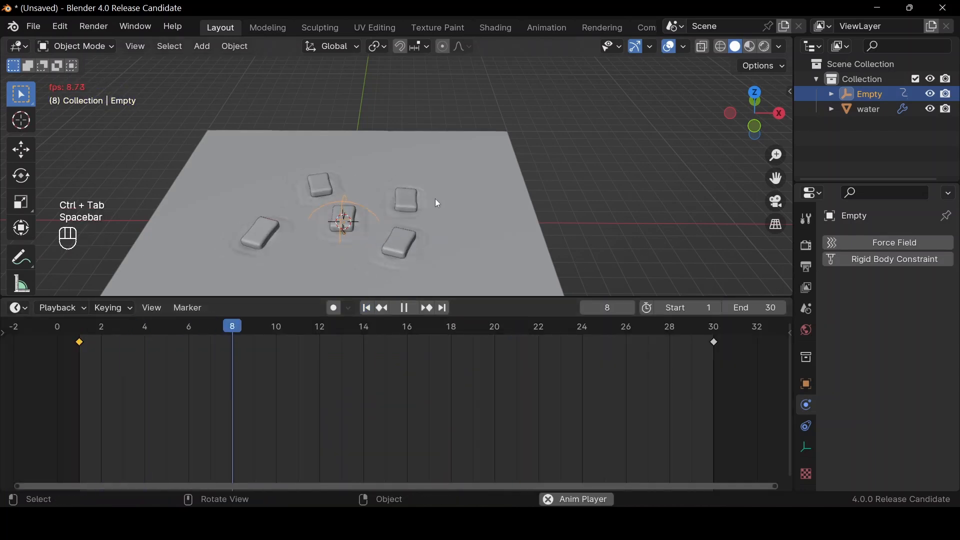
{"action": "key", "text": "space"}
{"action": "key", "text": "space"}
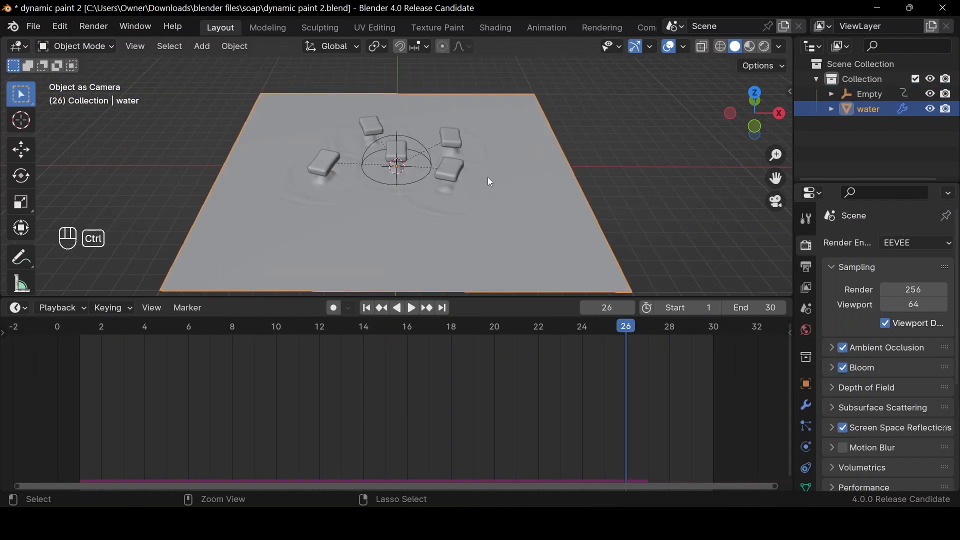
- Save the changes to the file dynamic paint 2.blend
{"action": "key", "text": "ctrl+s"}
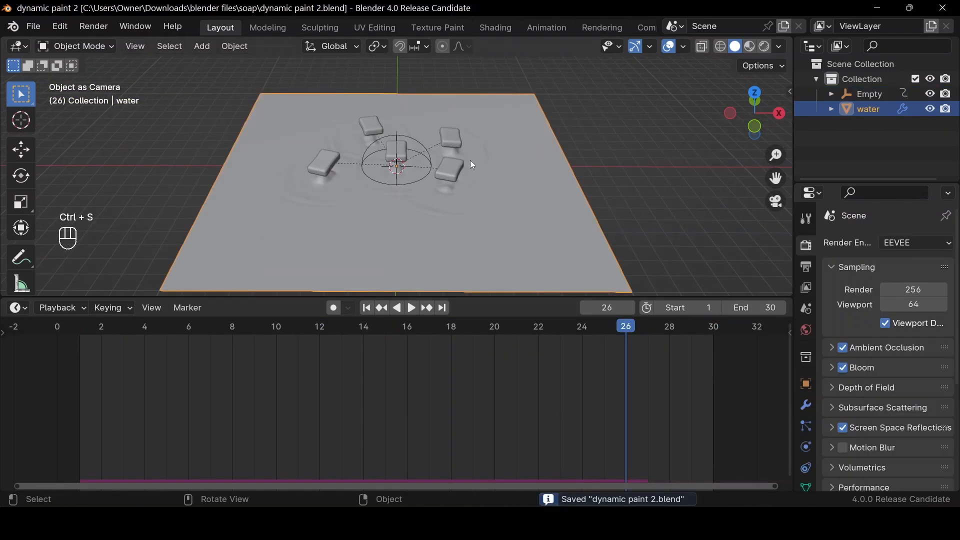
- Add a camera to the scene and align it to a view looking down over the water plane and soap bars
{"action": "scroll", "coordinate": [446, 204], "scroll_direction": "down", "scroll_amount": 1}
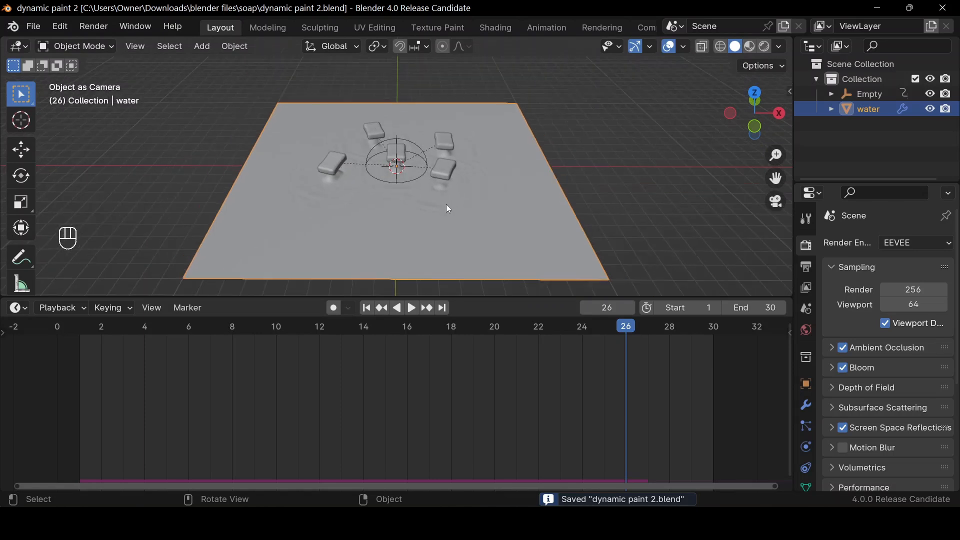
{"action": "key", "text": "shift+a"}
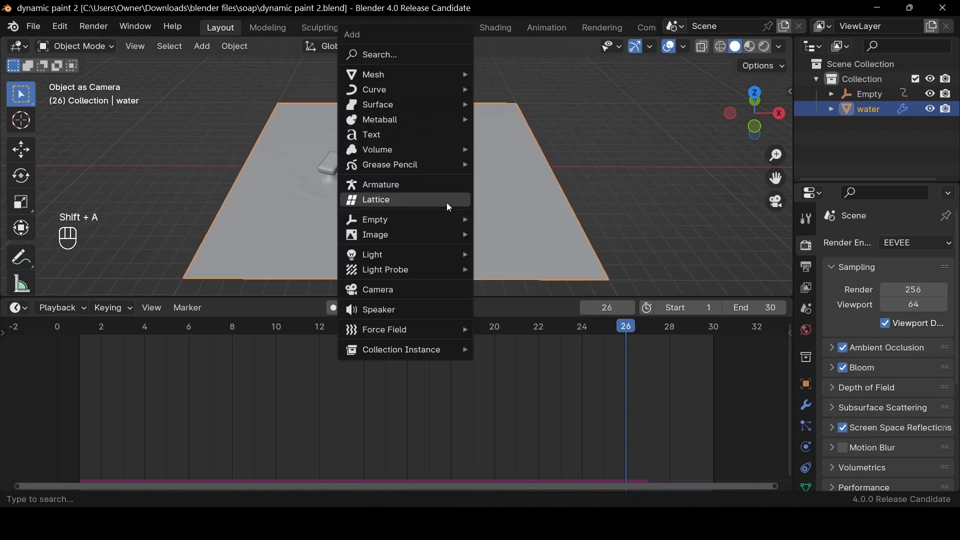
{"action": "type", "text": "cam"}
{"action": "key", "text": "Return"}
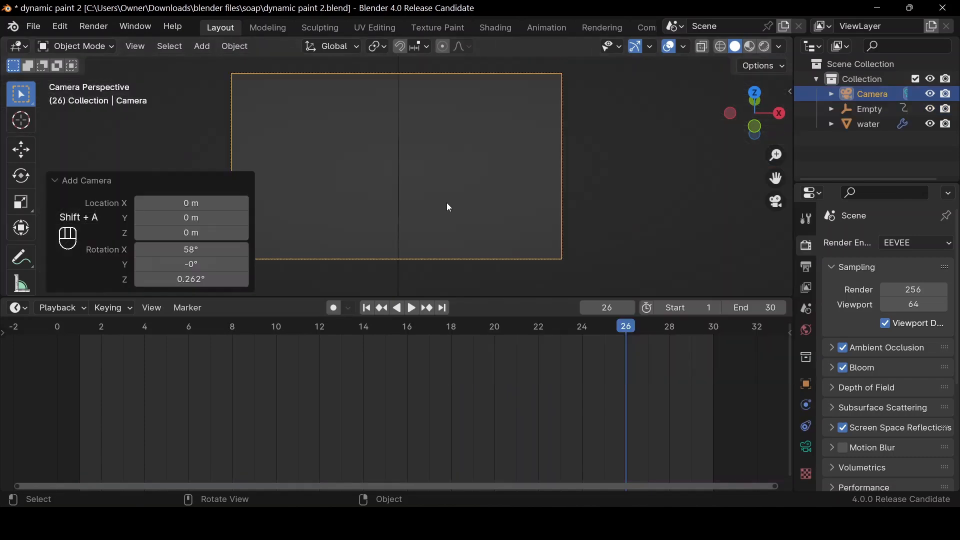
{"action": "scroll", "coordinate": [432, 187], "scroll_direction": "down", "scroll_amount": 2}
{"action": "key", "text": "KP_0"}
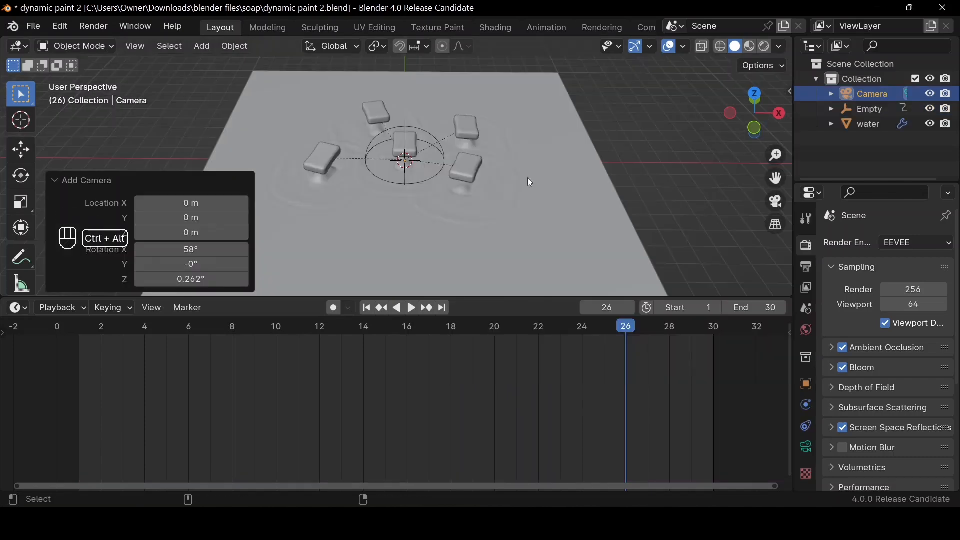
{"action": "key", "text": "ctrl+alt+KP_0"}
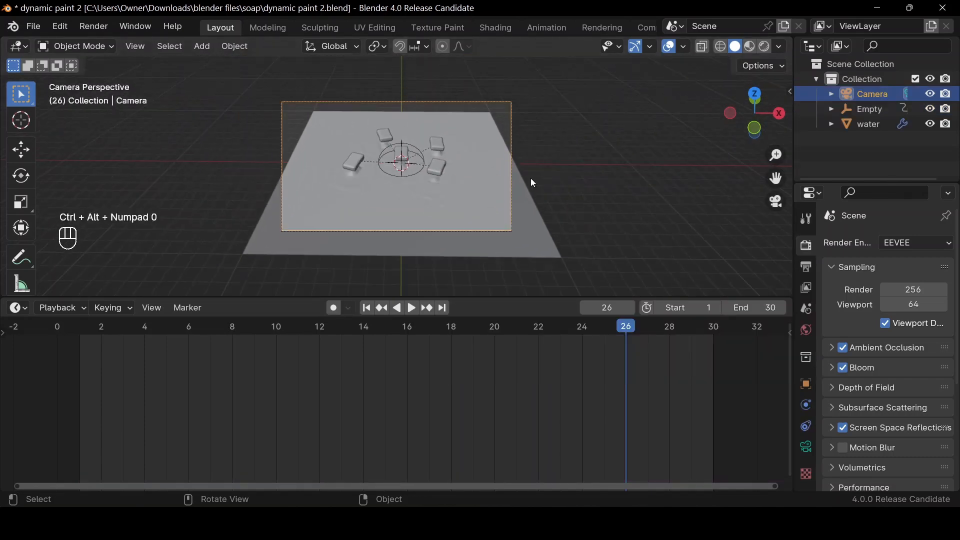
- Frame the soap bars by shifting the camera, moving it about 5.8 m forward along its local Z axis and recentring it
{"action": "key", "text": "g"}
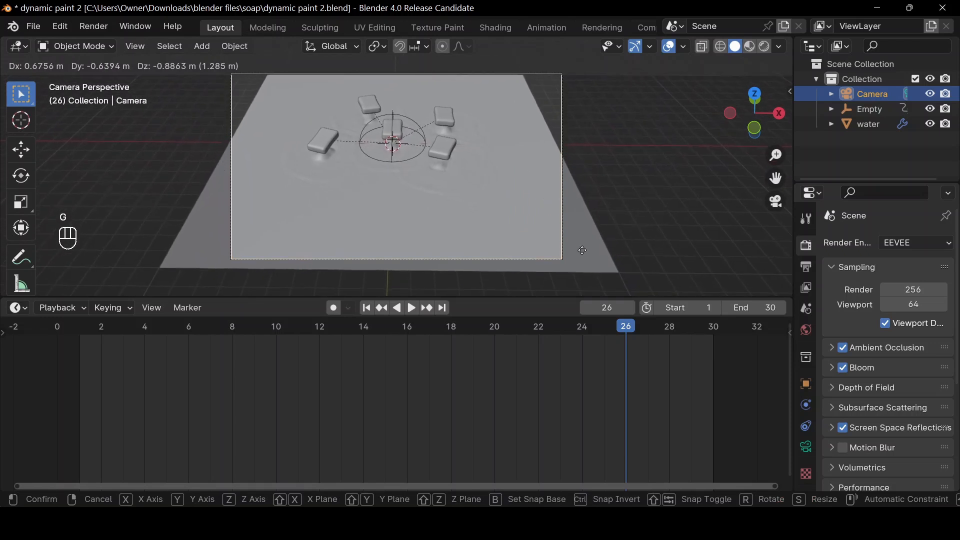
{"action": "left_click", "coordinate": [580, 251]}
{"action": "key", "text": "g"}
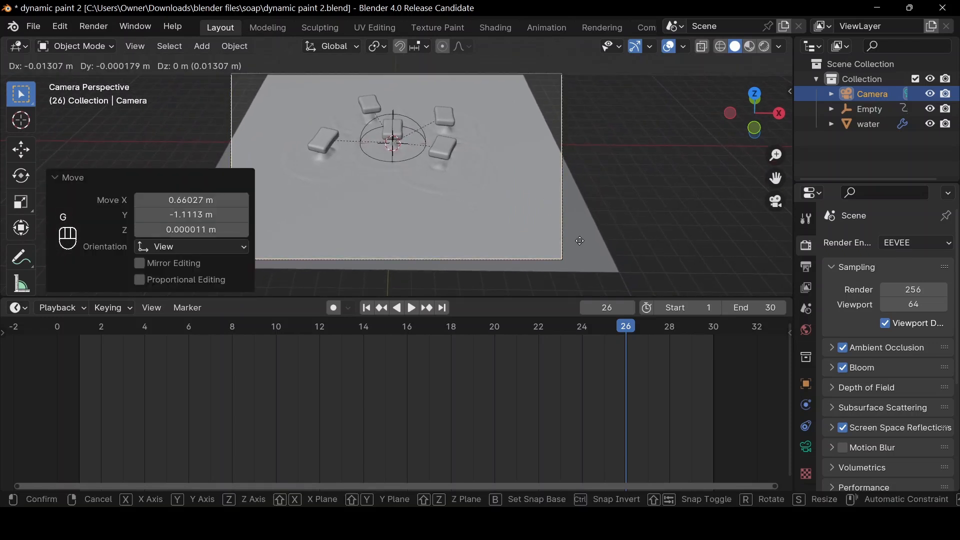
{"action": "key", "text": "z"}
{"action": "key", "text": "z"}
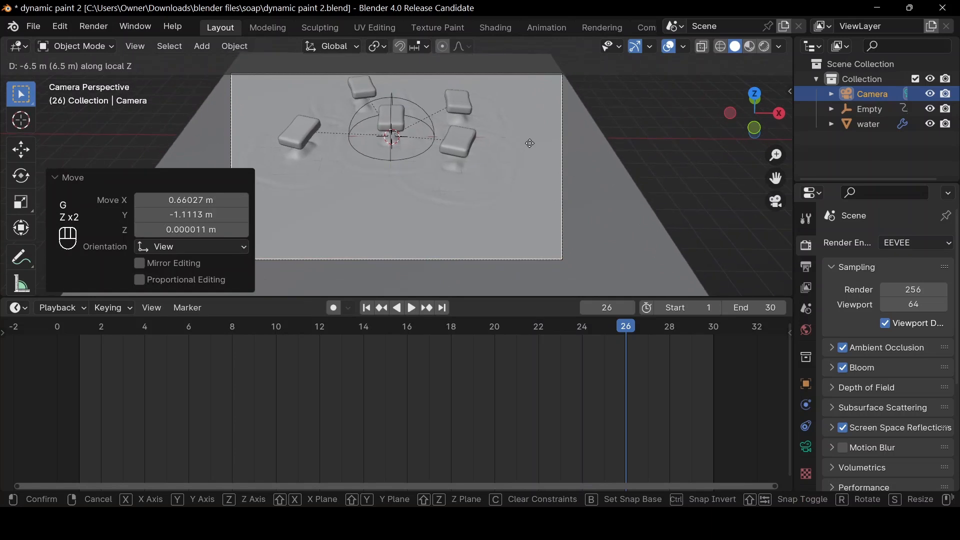
{"action": "left_click", "coordinate": [532, 150]}
{"action": "key", "text": "g"}
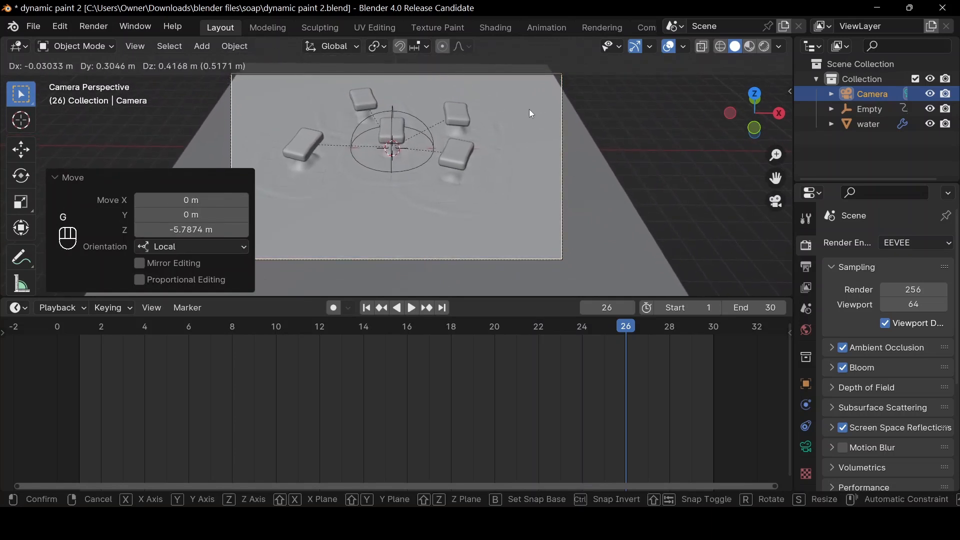
{"action": "left_click", "coordinate": [550, 130]}
- Set the camera's focal length to 120 mm
{"action": "left_click", "coordinate": [805, 446]}
{"action": "left_click", "coordinate": [918, 307]}
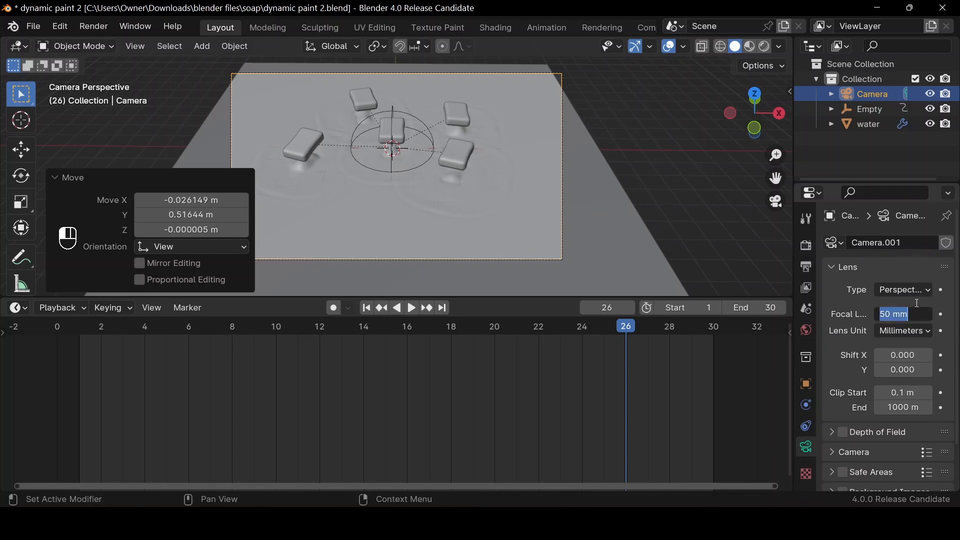
{"action": "type", "text": "120"}
{"action": "key", "text": "Return"}
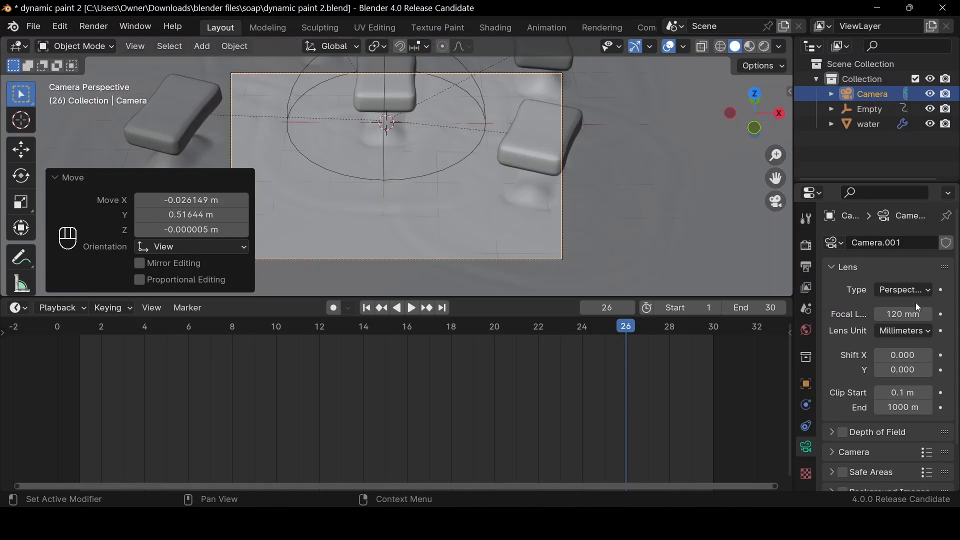
- Pull the camera back about 34.7 m along its local Z axis and shift it until all soap bars are framed
{"action": "key", "text": "g"}
{"action": "key", "text": "g"}
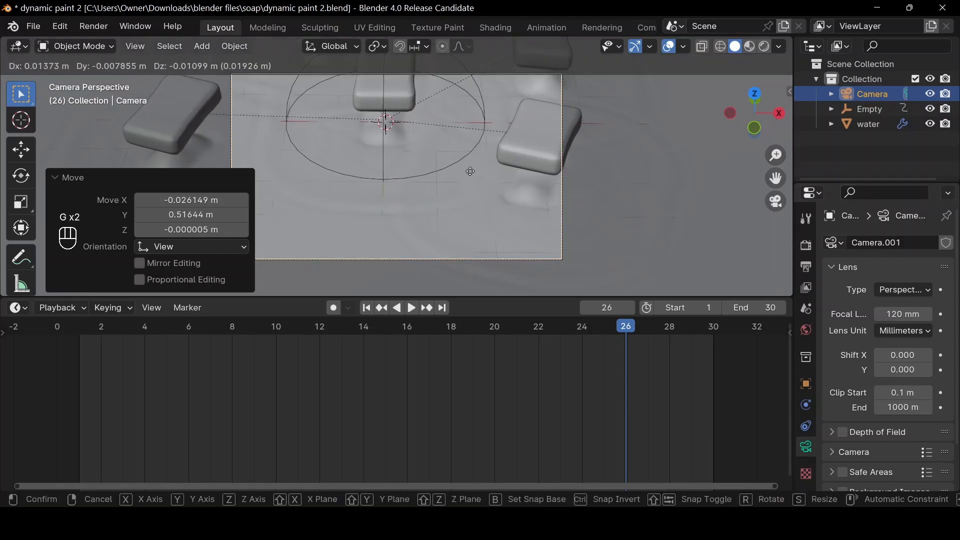
{"action": "key", "text": "z"}
{"action": "key", "text": "z"}
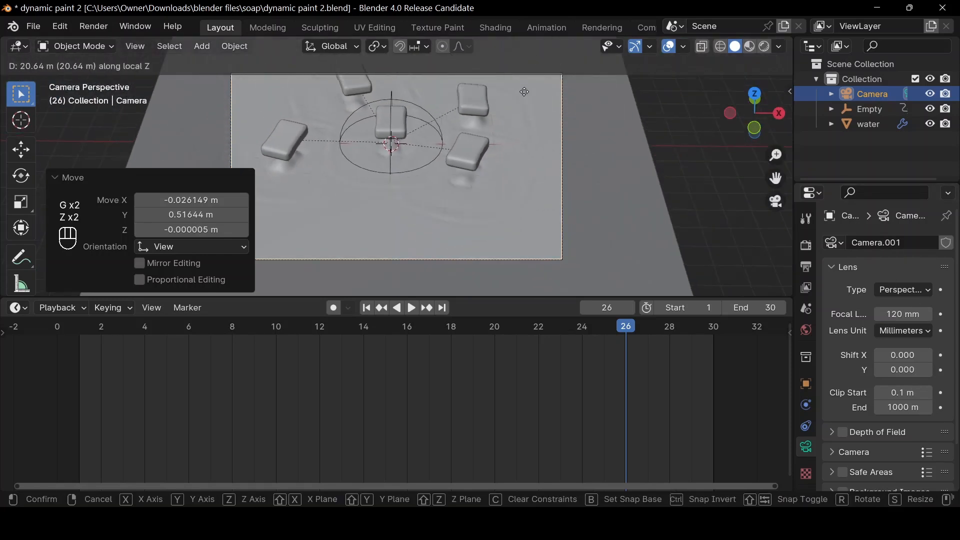
{"action": "left_click", "coordinate": [549, 192]}
{"action": "key", "text": "g"}
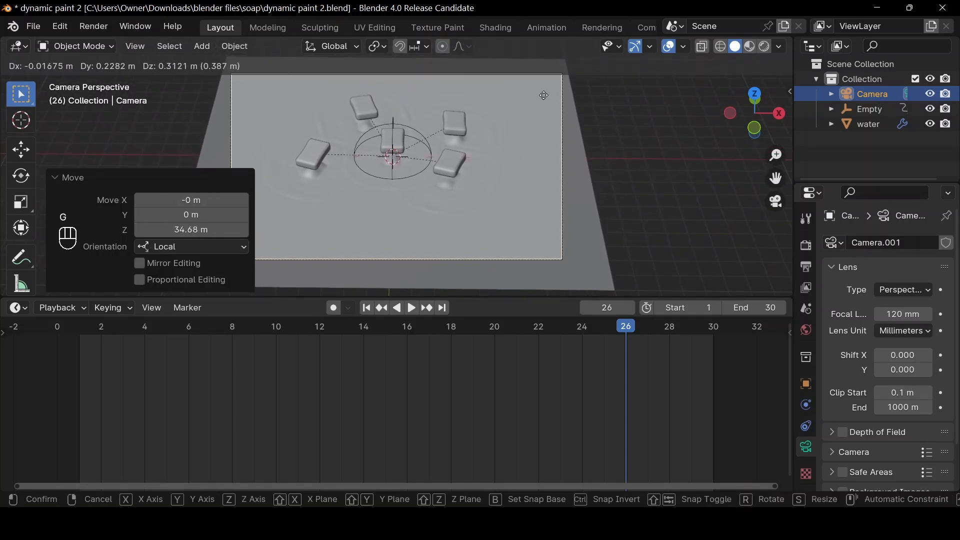
{"action": "left_click", "coordinate": [588, 154]}
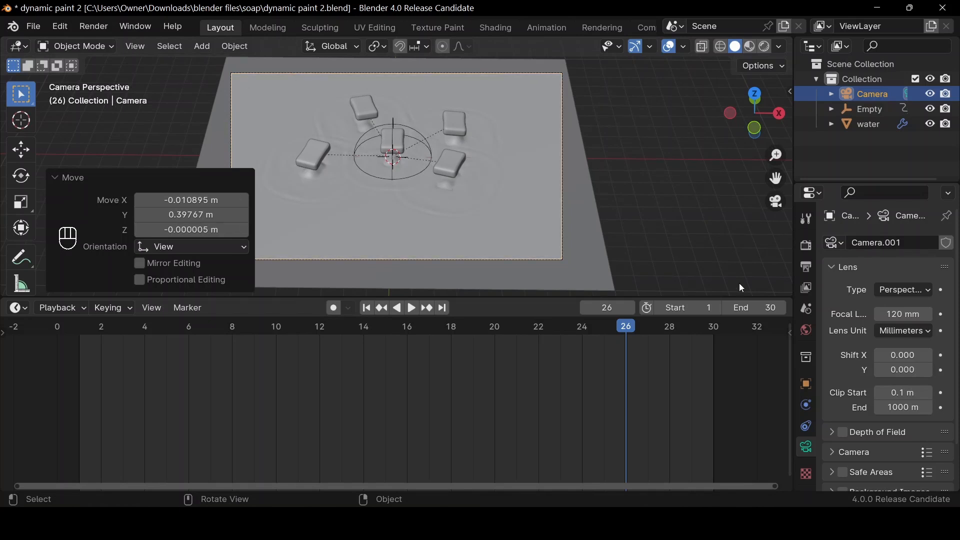
- Check the output resolution and frame range, and set the render engine to Cycles
{"action": "left_click", "coordinate": [804, 269]}
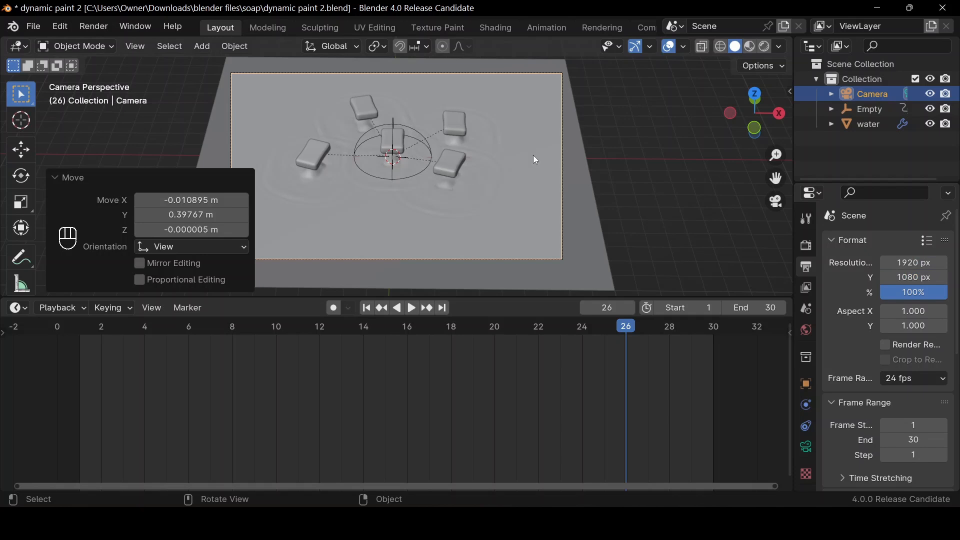
{"action": "left_click", "coordinate": [806, 246]}
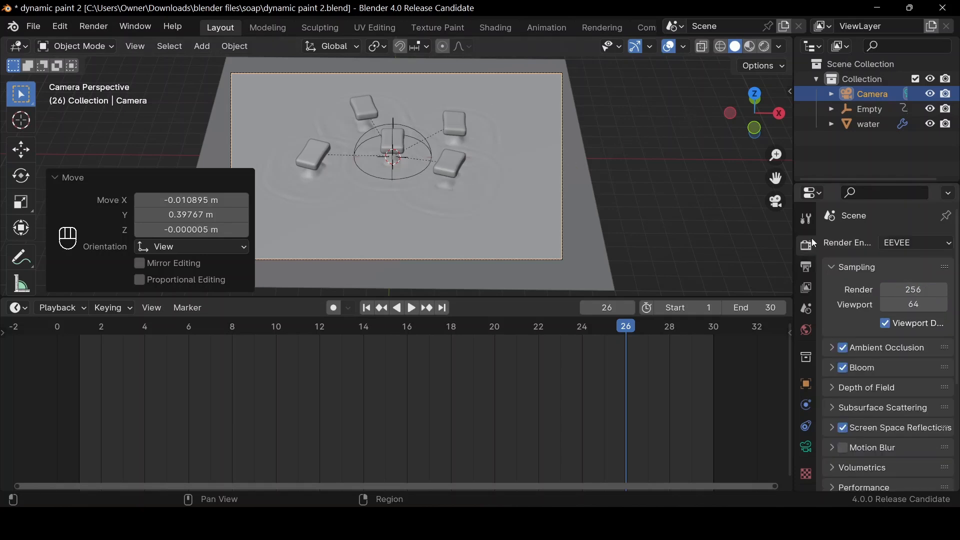
{"action": "left_click", "coordinate": [914, 239]}
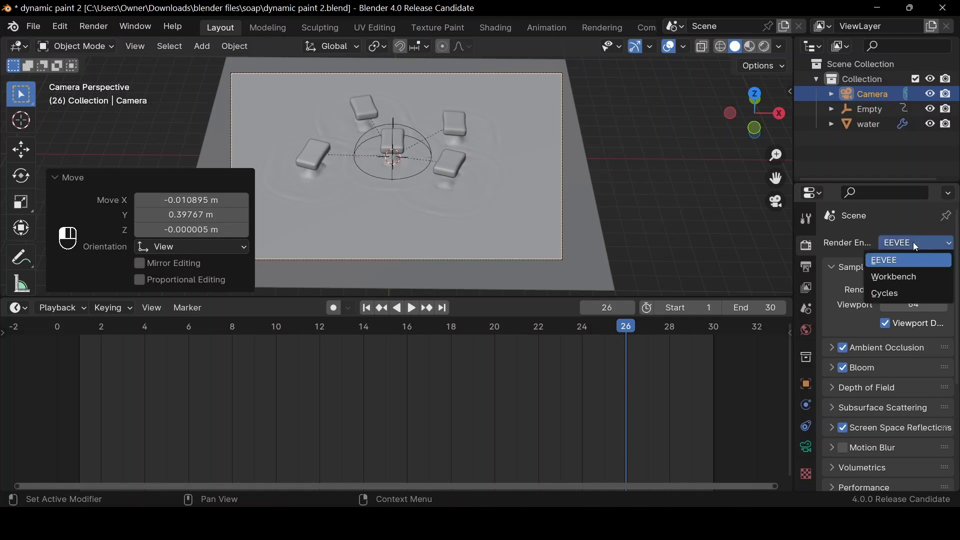
{"action": "left_click", "coordinate": [901, 287]}
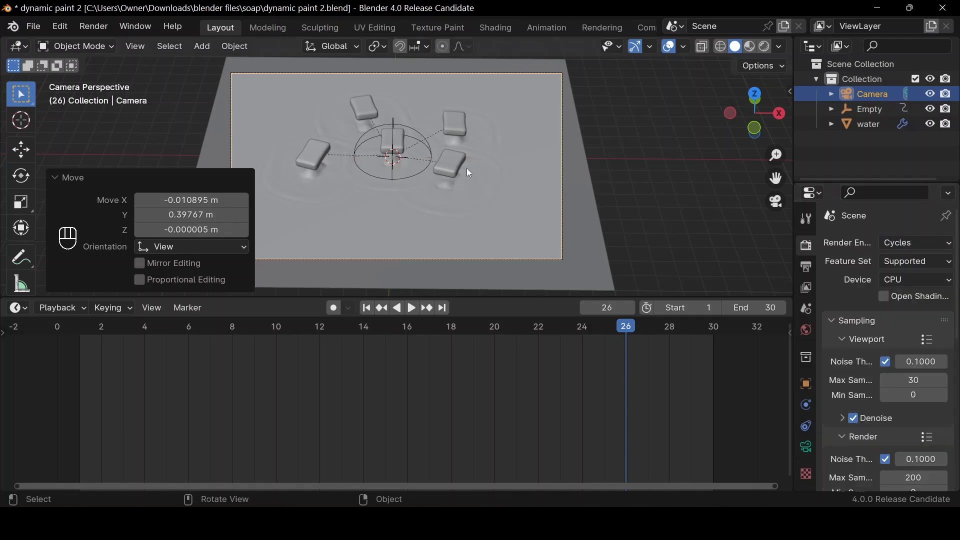
- Switch to the Shading workspace with the rendered viewport preview and show the World nodes in the shader editor
{"action": "left_click", "coordinate": [505, 30]}
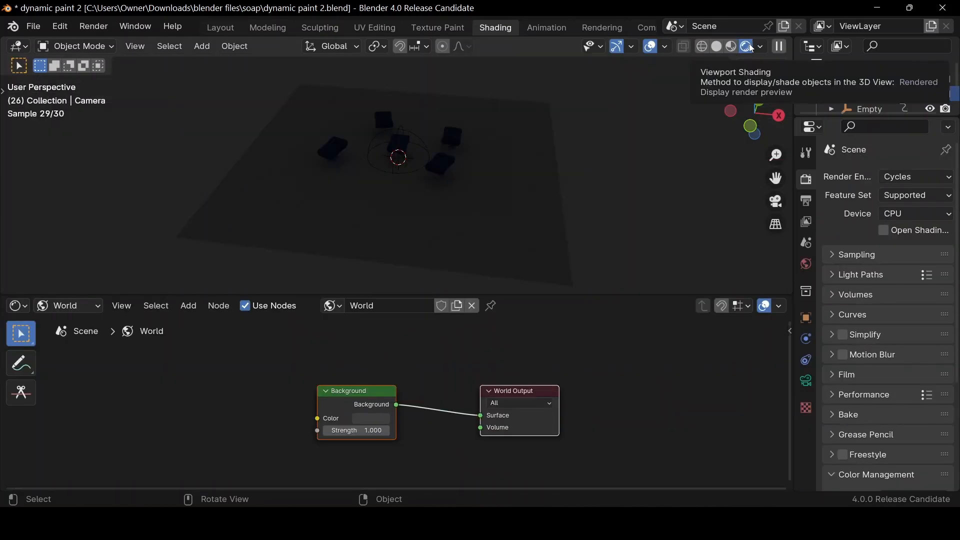
{"action": "scroll", "coordinate": [665, 122], "scroll_direction": "up", "scroll_amount": 3}
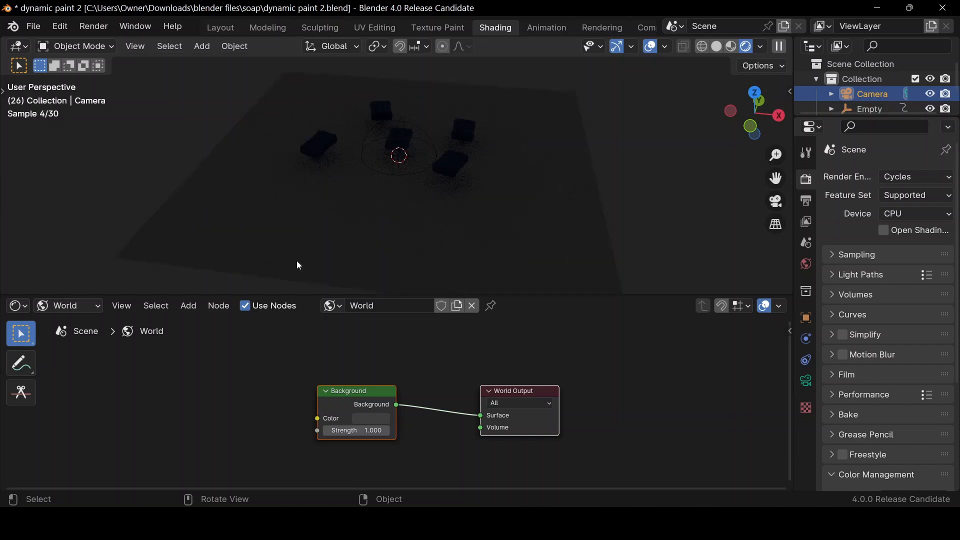
{"action": "left_click", "coordinate": [95, 307]}
{"action": "left_click", "coordinate": [93, 308]}
{"action": "left_click", "coordinate": [89, 310]}
{"action": "left_click", "coordinate": [77, 363]}
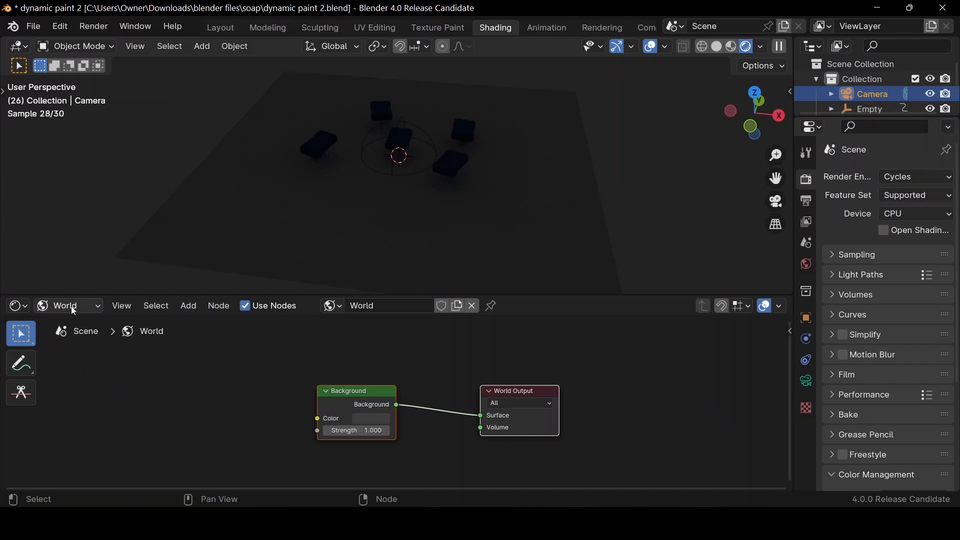
{"action": "left_click", "coordinate": [74, 311]}
{"action": "left_click", "coordinate": [81, 364]}
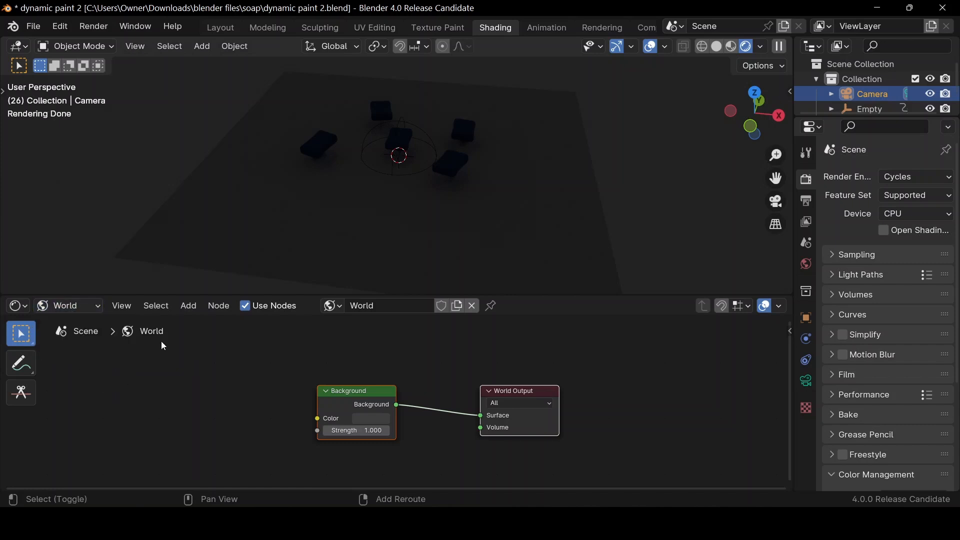
- Add an Environment Texture node to the World and connect its Color output to the Background node's Color
{"action": "key", "text": "shift+a"}
{"action": "type", "text": "eni"}
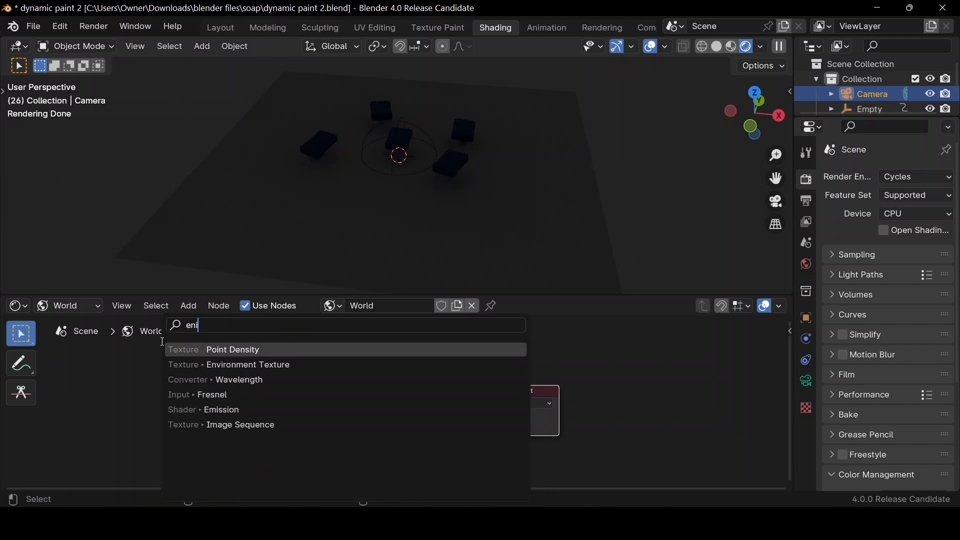
{"action": "key", "text": "BackSpace"}
{"action": "key", "text": "Return"}
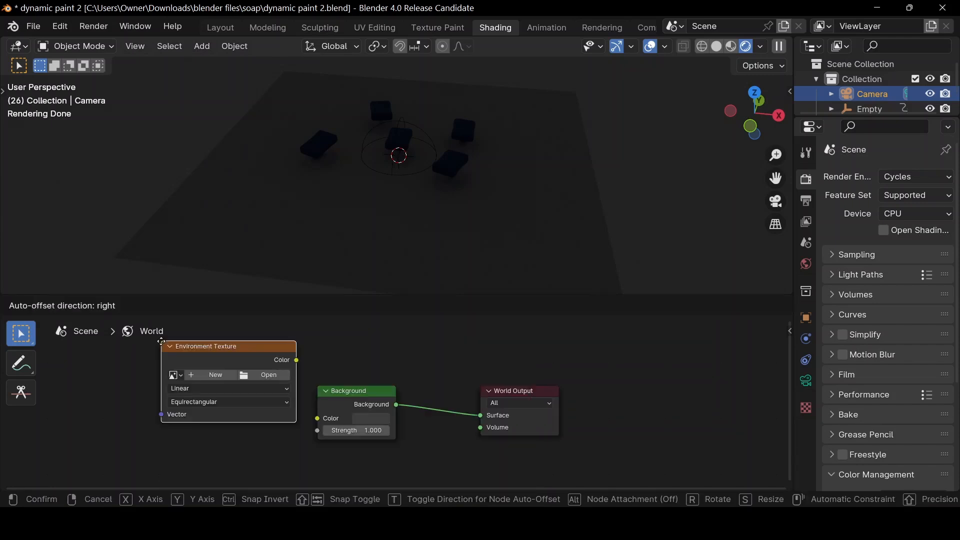
{"action": "left_click", "coordinate": [57, 372]}
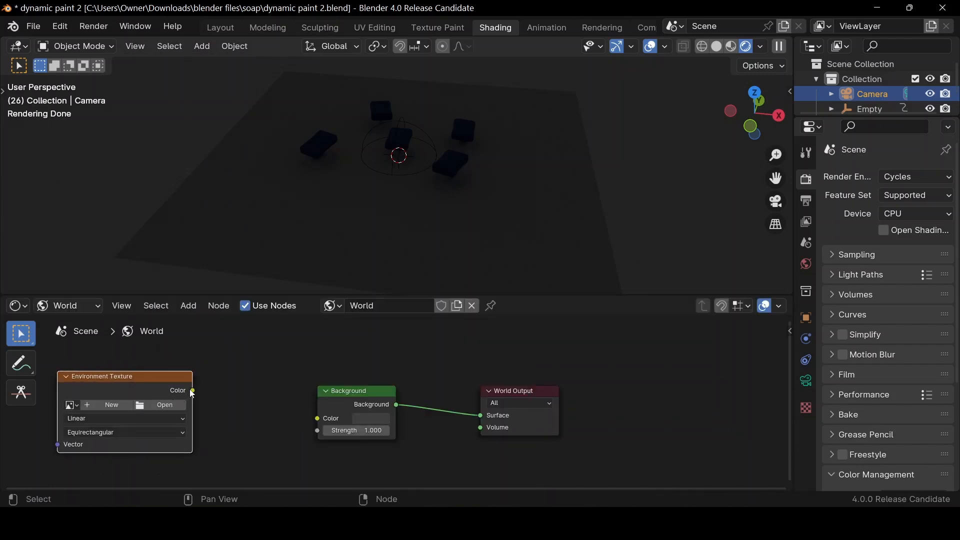
{"action": "left_click_drag", "start_coordinate": [193, 391], "coordinate": [319, 419]}
{"action": "left_click_drag", "start_coordinate": [122, 389], "coordinate": [149, 389]}
- Load the HDRI abandoned_slipway_4k.exr from the HDRI Haven folder into the Environment Texture node
{"action": "left_click", "coordinate": [189, 405]}
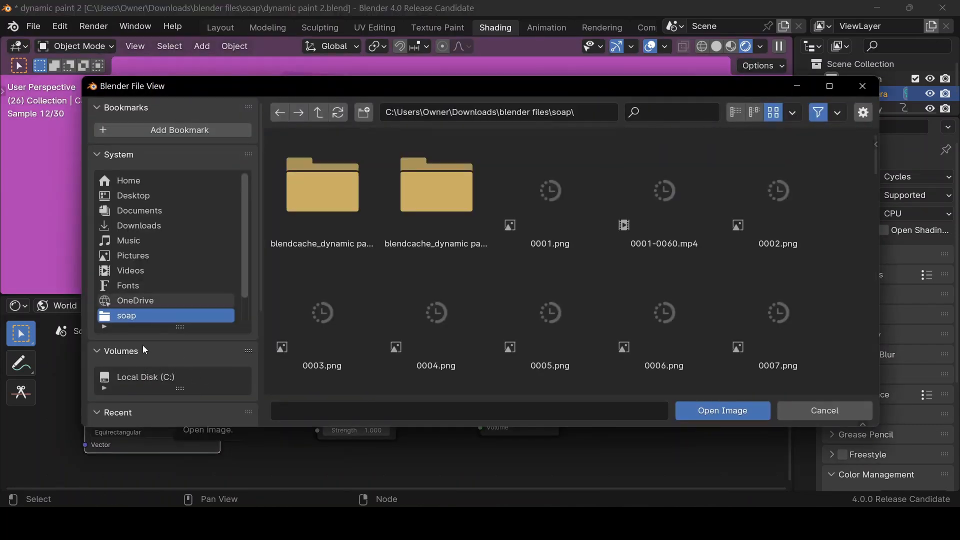
{"action": "scroll", "coordinate": [151, 255], "scroll_direction": "down", "scroll_amount": 2}
{"action": "scroll", "coordinate": [147, 305], "scroll_direction": "up", "scroll_amount": 2}
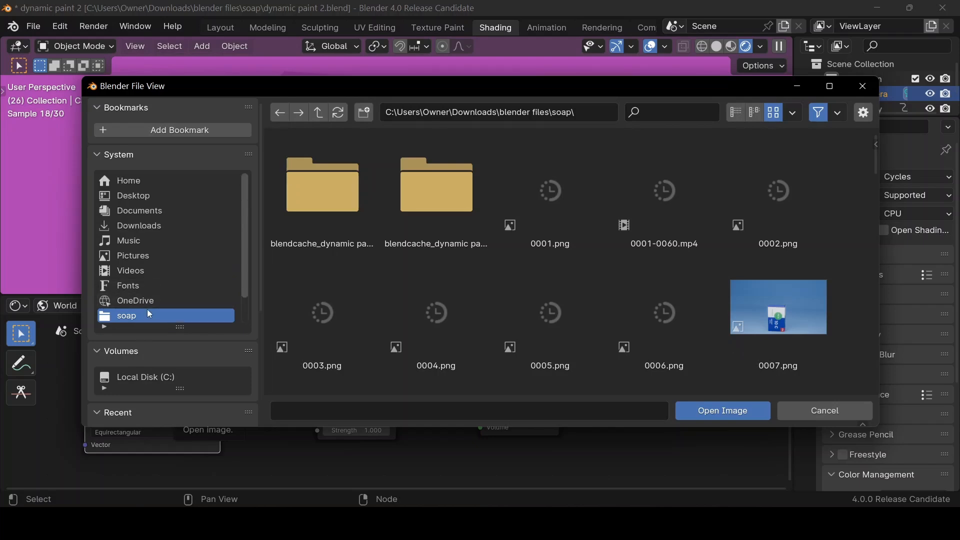
{"action": "scroll", "coordinate": [148, 309], "scroll_direction": "down", "scroll_amount": 5}
{"action": "left_click", "coordinate": [141, 265]}
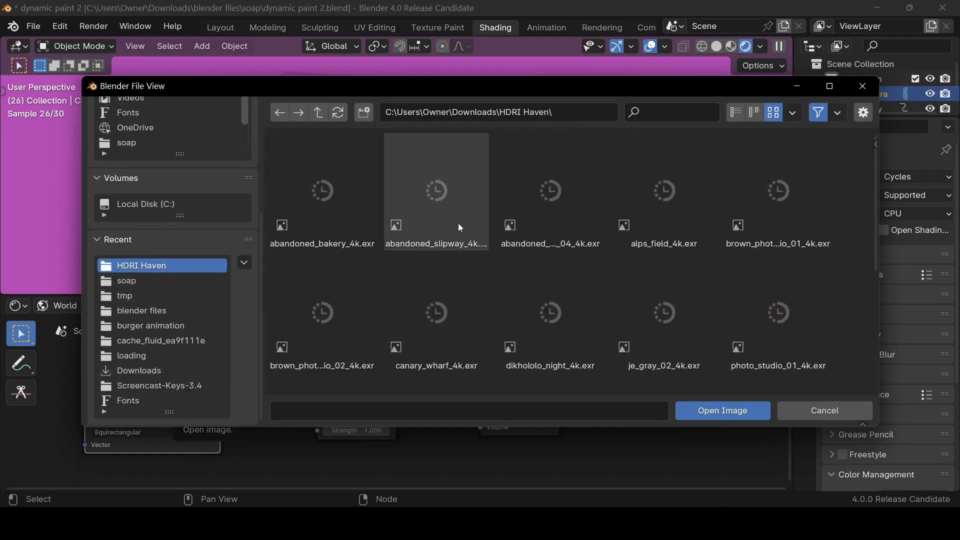
{"action": "left_click", "coordinate": [436, 192]}
{"action": "left_click", "coordinate": [723, 411]}
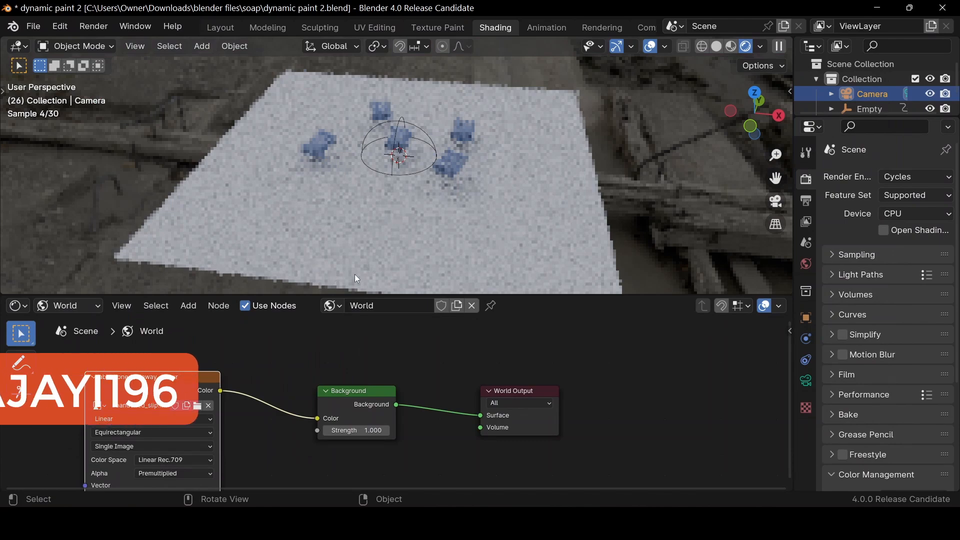
- Look through the camera and set its viewport Passepartout to 1.000 to black out everything outside the frame
{"action": "key", "text": "KP_0"}
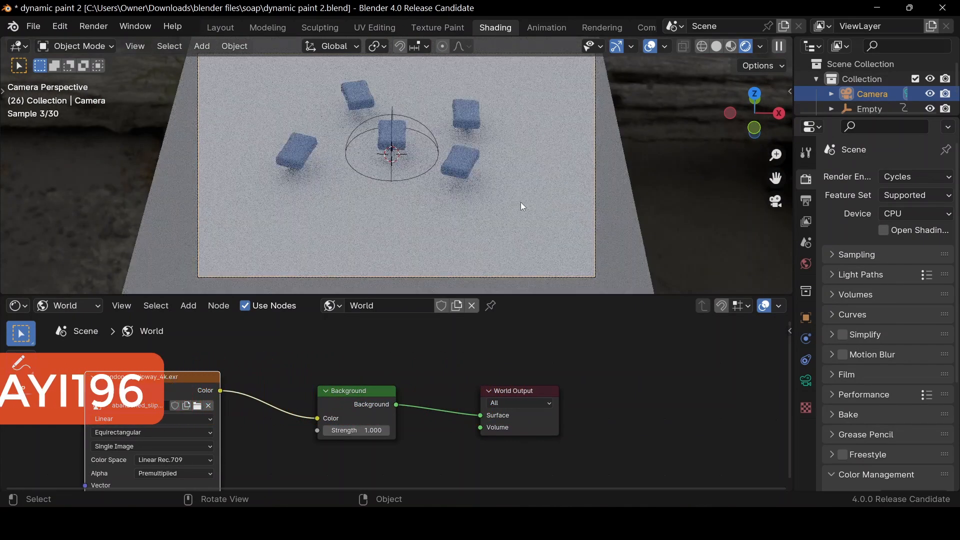
{"action": "left_click", "coordinate": [810, 388]}
{"action": "scroll", "coordinate": [871, 403], "scroll_direction": "down", "scroll_amount": 4}
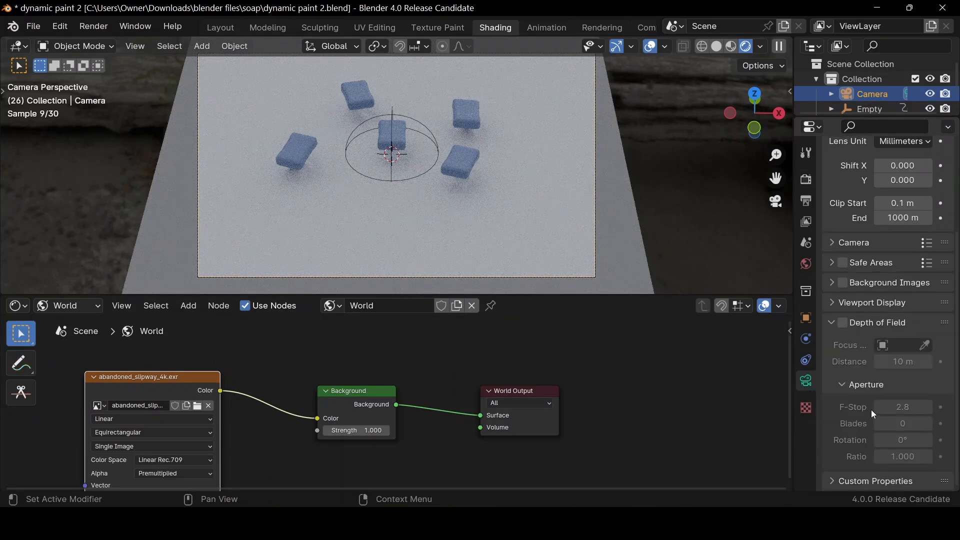
{"action": "left_click", "coordinate": [835, 303]}
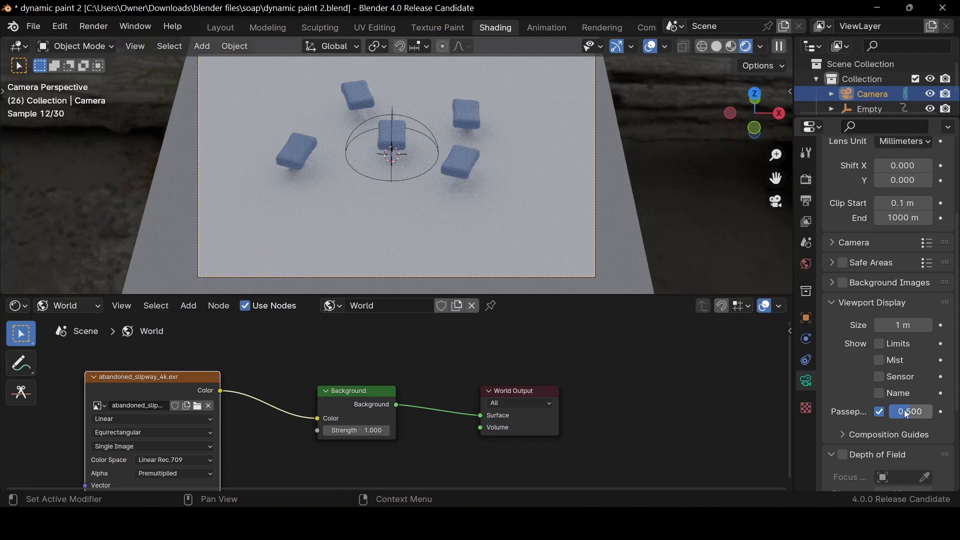
{"action": "left_click_drag", "start_coordinate": [909, 411], "coordinate": [933, 411]}
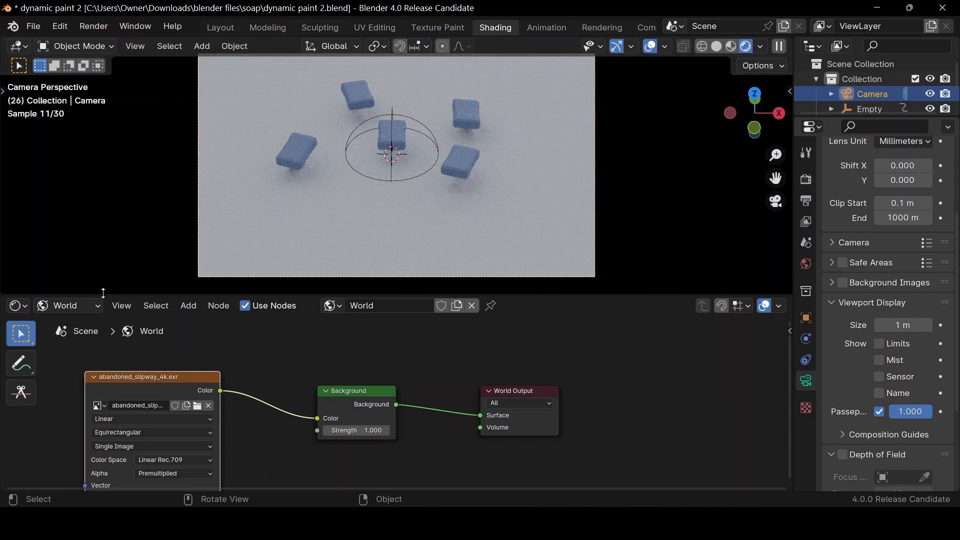
- Switch the shader editor to object materials and delete the Principled BSDF node from the water plane's material
{"action": "left_click", "coordinate": [94, 307]}
{"action": "left_click", "coordinate": [56, 345]}
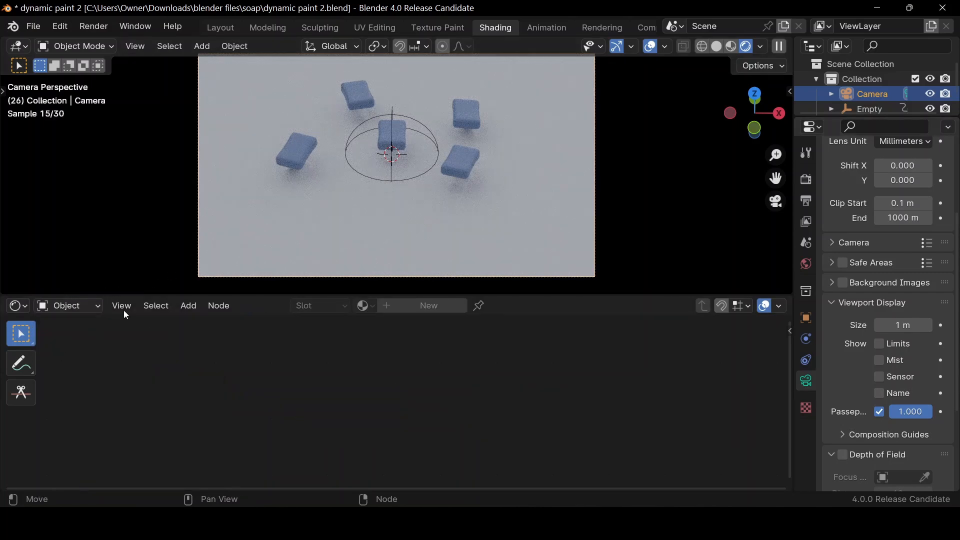
{"action": "left_click", "coordinate": [317, 124]}
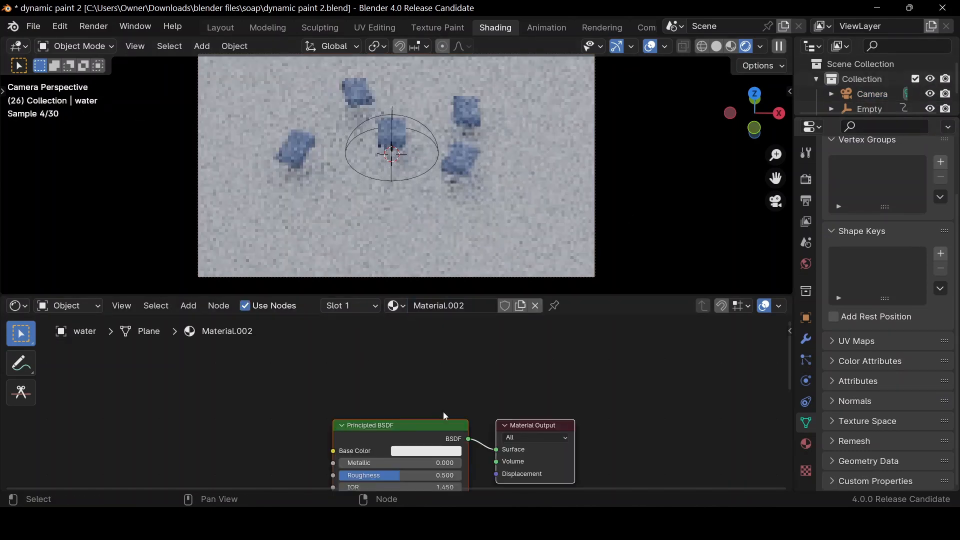
{"action": "left_click_drag", "start_coordinate": [378, 425], "coordinate": [359, 374]}
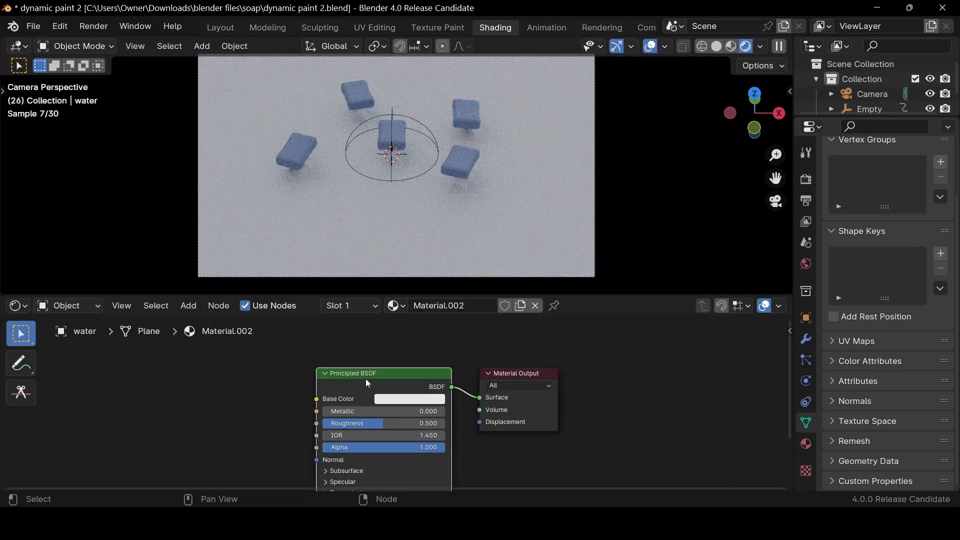
{"action": "key", "text": "Delete"}
- Add a Glass BSDF node to the water material and connect its BSDF output to the Material Output's Surface
{"action": "key", "text": "shift+a"}
{"action": "mouse_move", "coordinate": [364, 382]}
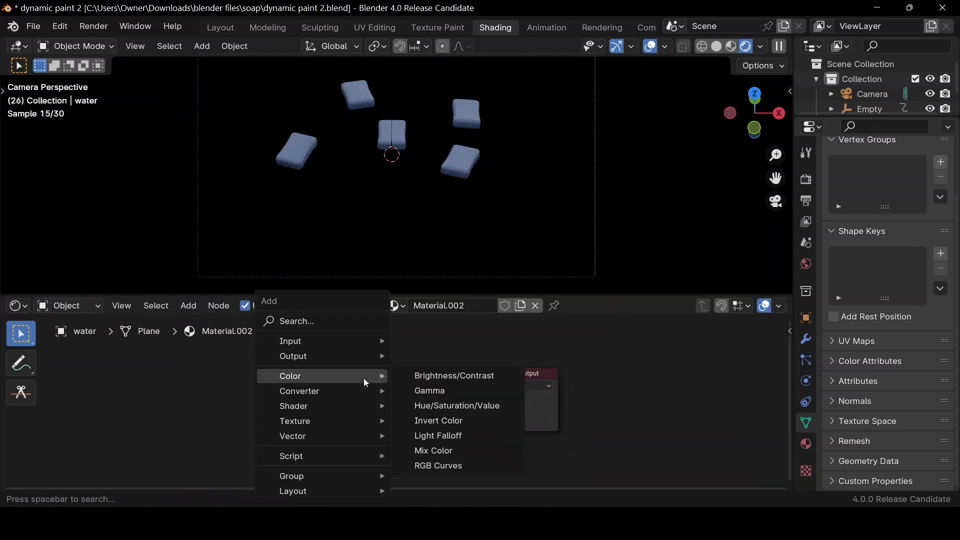
{"action": "type", "text": "glass"}
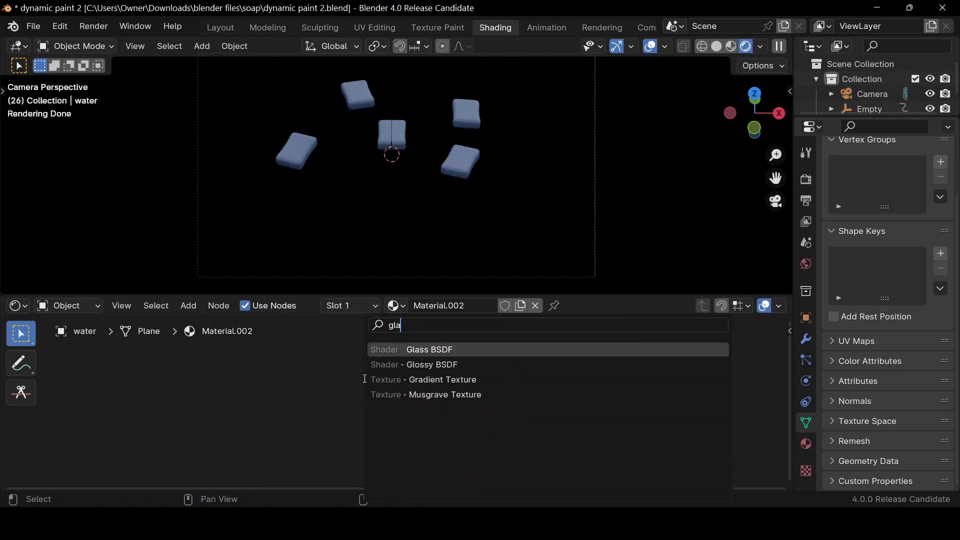
{"action": "key", "text": "Return"}
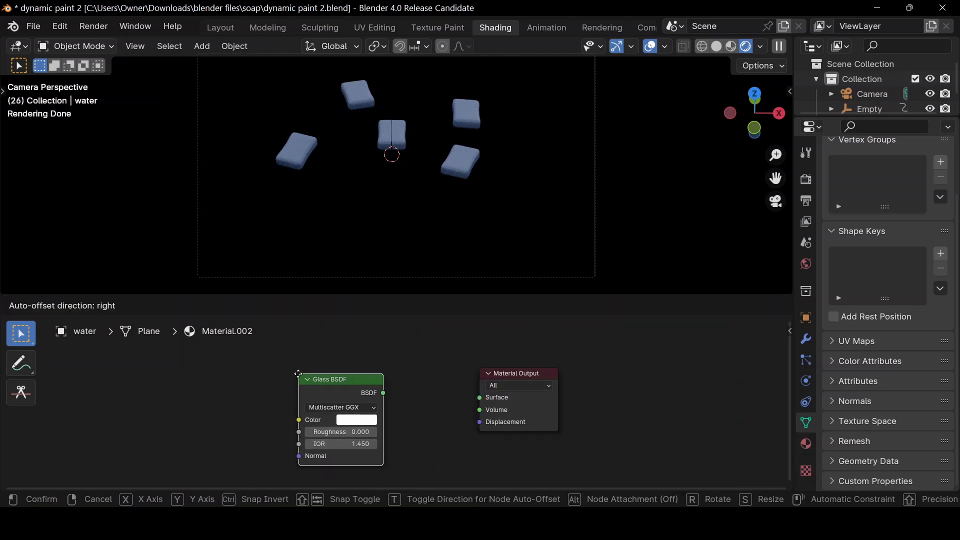
{"action": "left_click", "coordinate": [390, 387]}
{"action": "left_click_drag", "start_coordinate": [383, 395], "coordinate": [479, 398]}
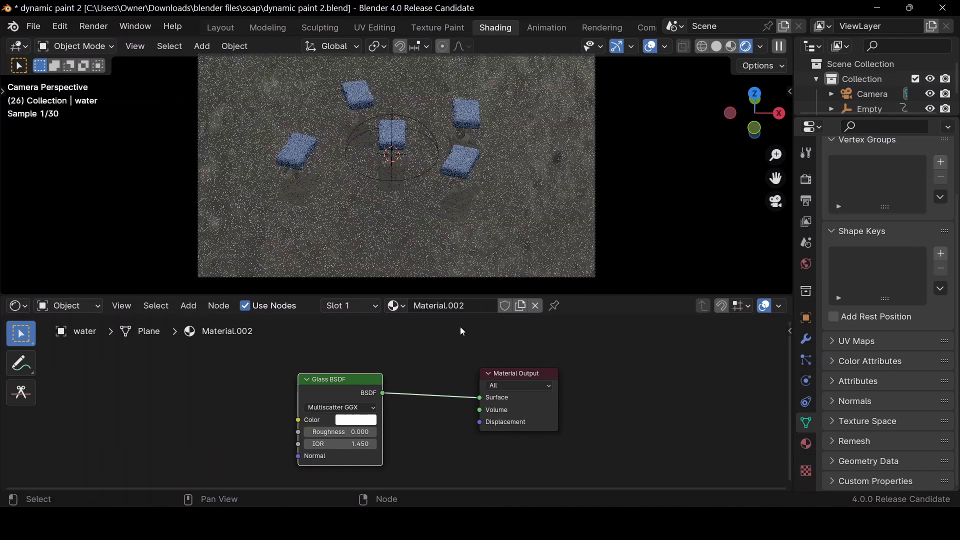
- Set the water's Glass BSDF Color to light blue, hex 7FCDFF
{"action": "left_click", "coordinate": [368, 423]}
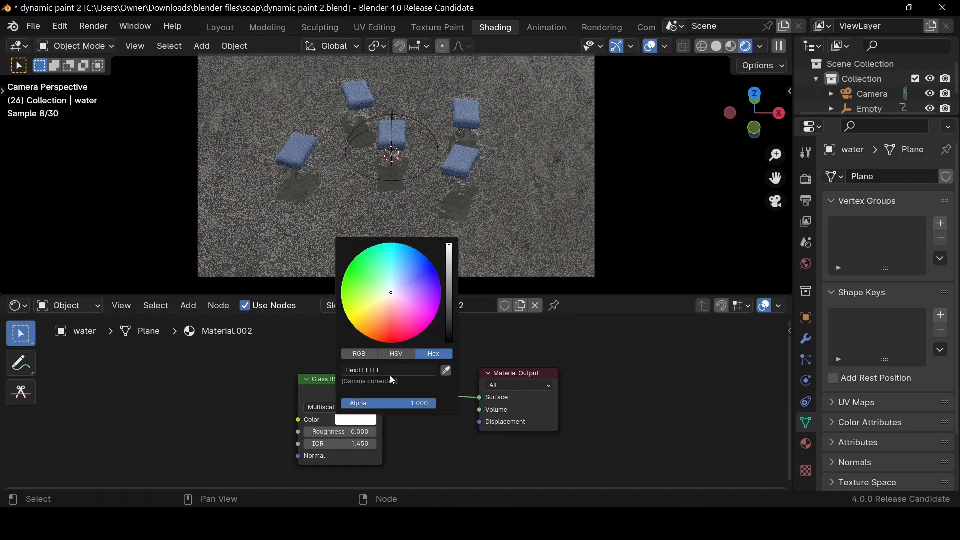
{"action": "left_click", "coordinate": [399, 275]}
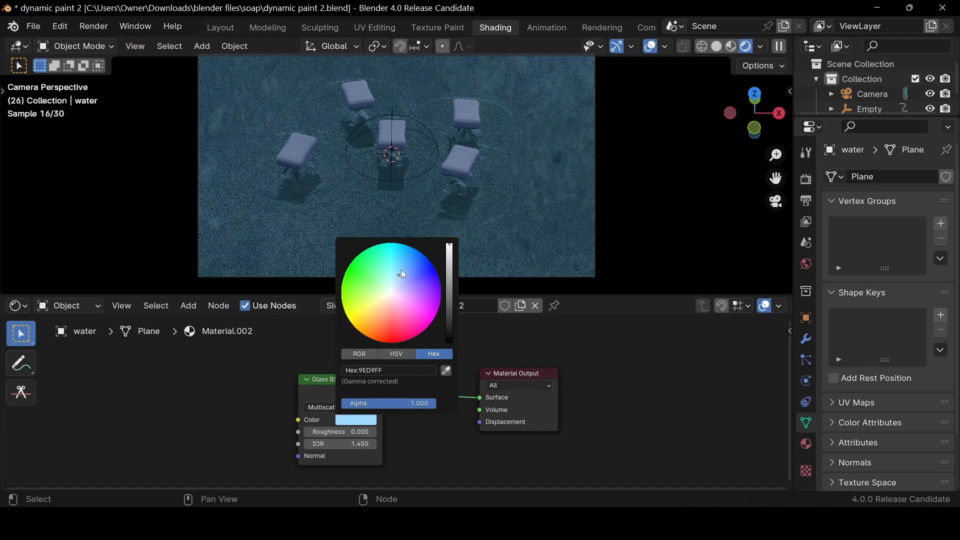
{"action": "left_click", "coordinate": [401, 269]}
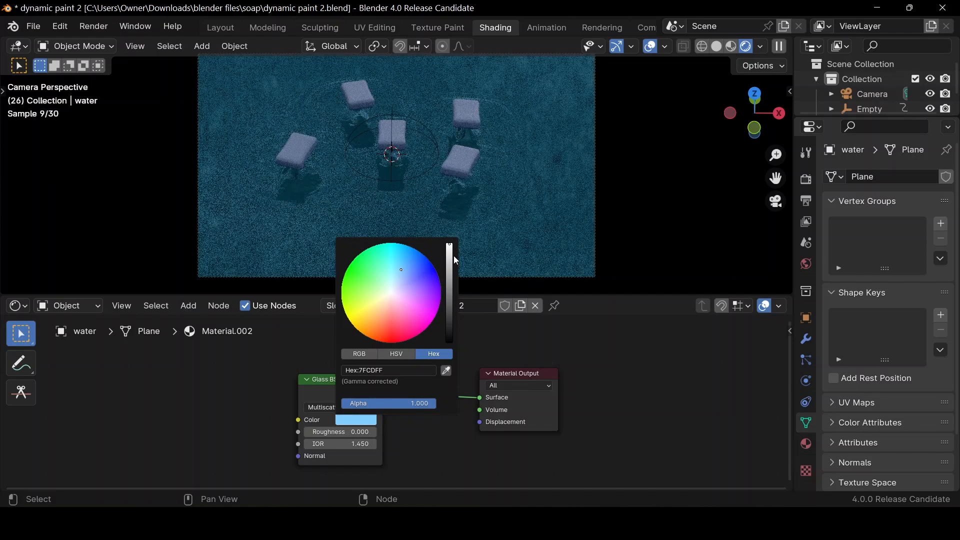
- Select the soap bar soap.002 and show its material's whole node tree in the shader editor
{"action": "left_click", "coordinate": [296, 146]}
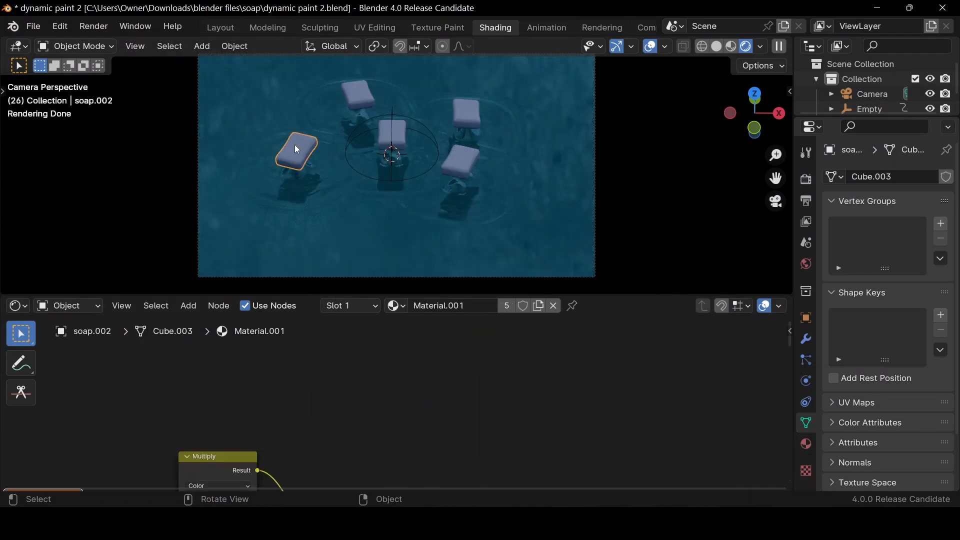
{"action": "key", "text": "Home"}
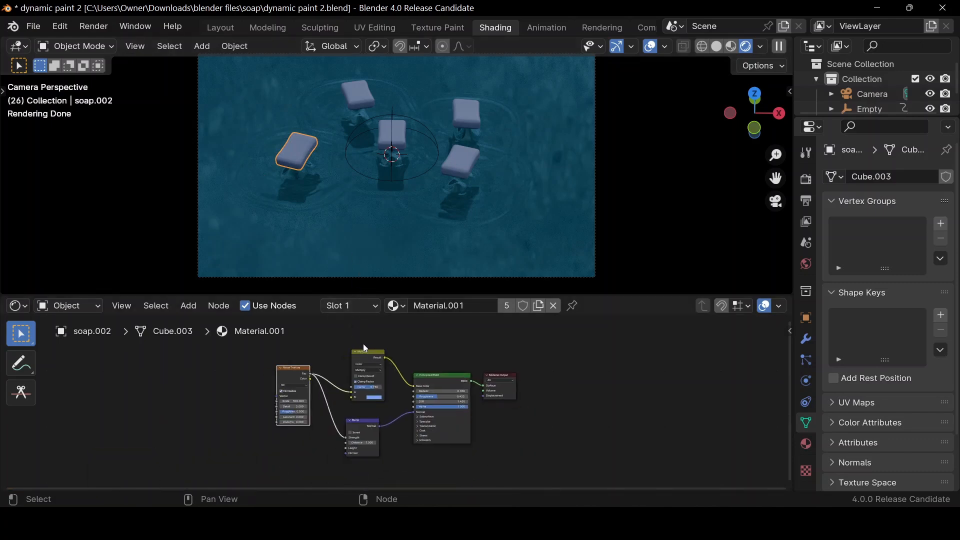
{"action": "scroll", "coordinate": [379, 365], "scroll_direction": "up", "scroll_amount": 2}
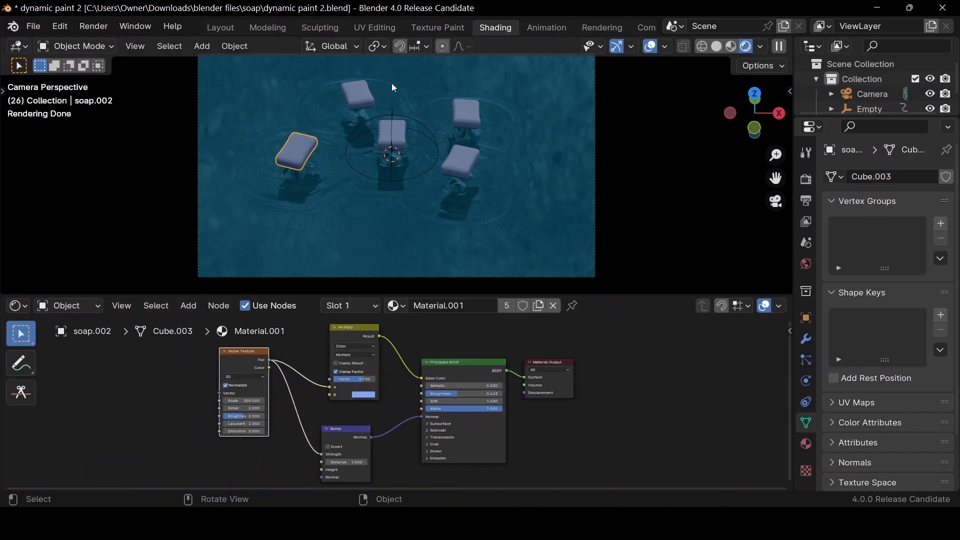
- Scale the Empty controlling the soap bars up uniformly by about 1.1
{"action": "left_click", "coordinate": [399, 176]}
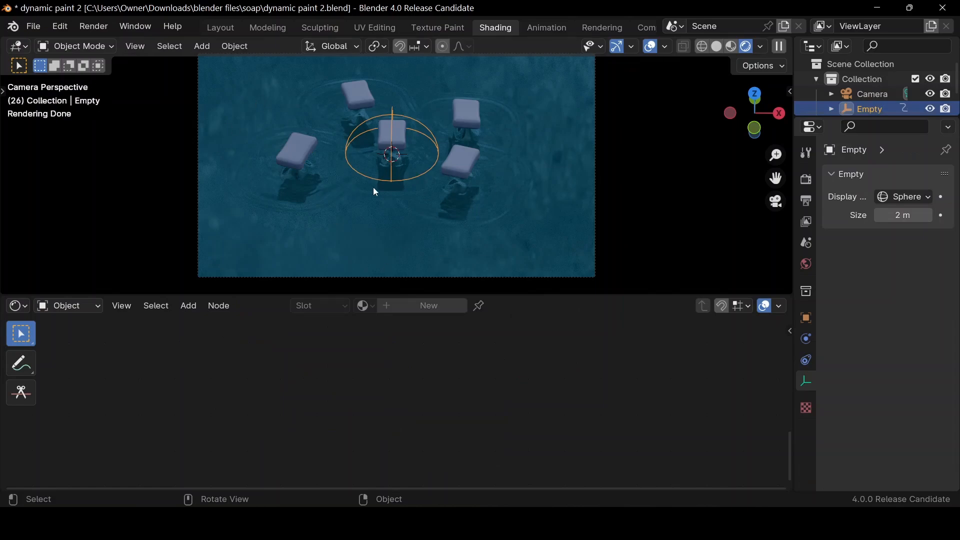
{"action": "key", "text": "s"}
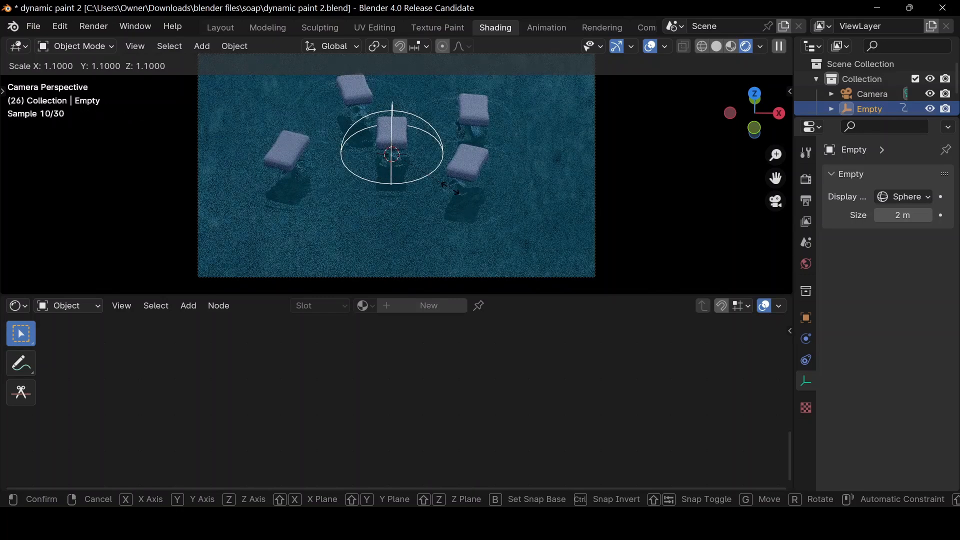
{"action": "left_click", "coordinate": [450, 191]}
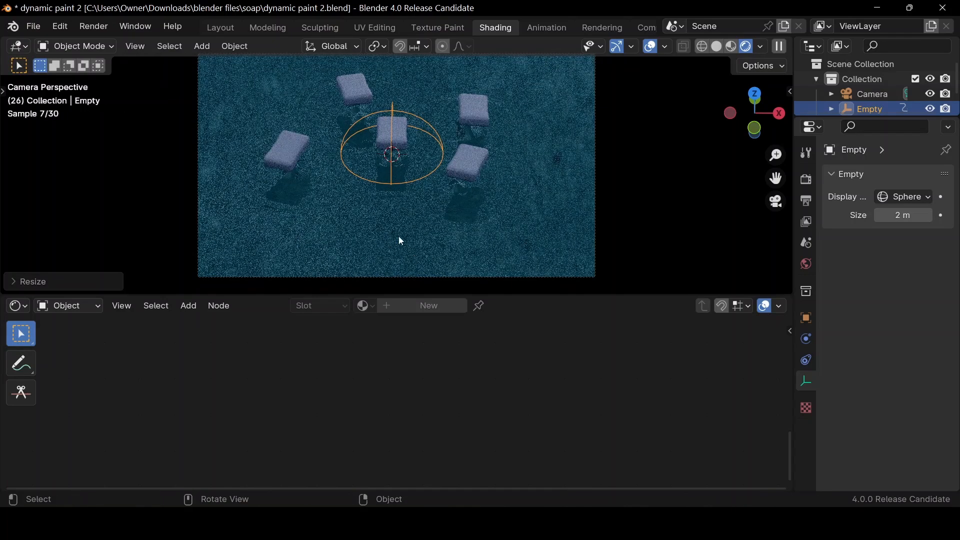
- Give soap.002 its own copy of the soap material and set the Multiply node's B color to light green
{"action": "left_click", "coordinate": [286, 157]}
{"action": "left_click", "coordinate": [270, 244]}
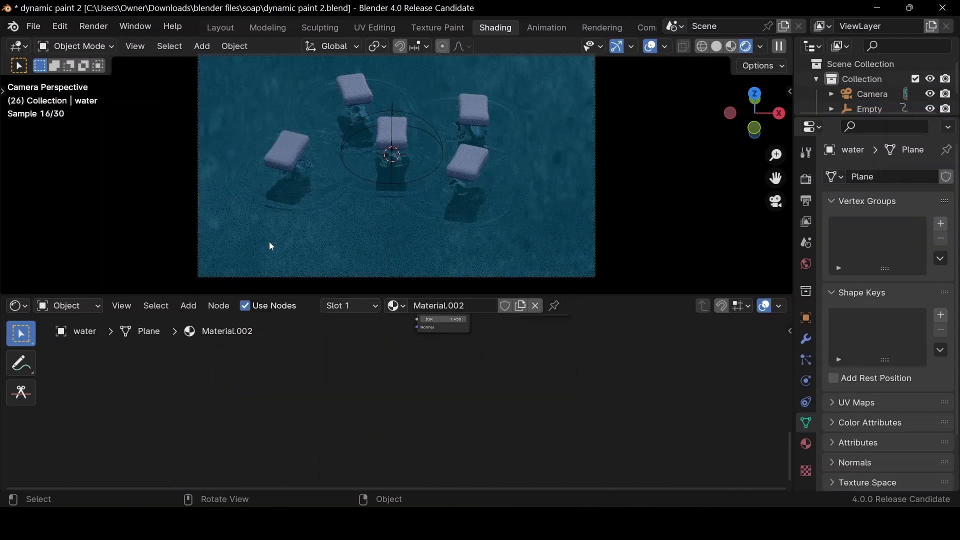
{"action": "left_click", "coordinate": [293, 150]}
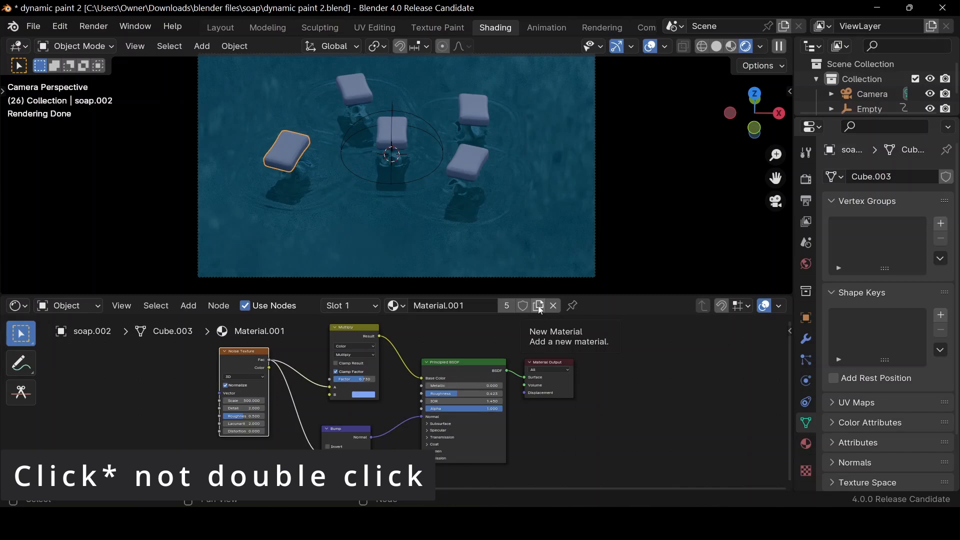
{"action": "left_click", "coordinate": [539, 308]}
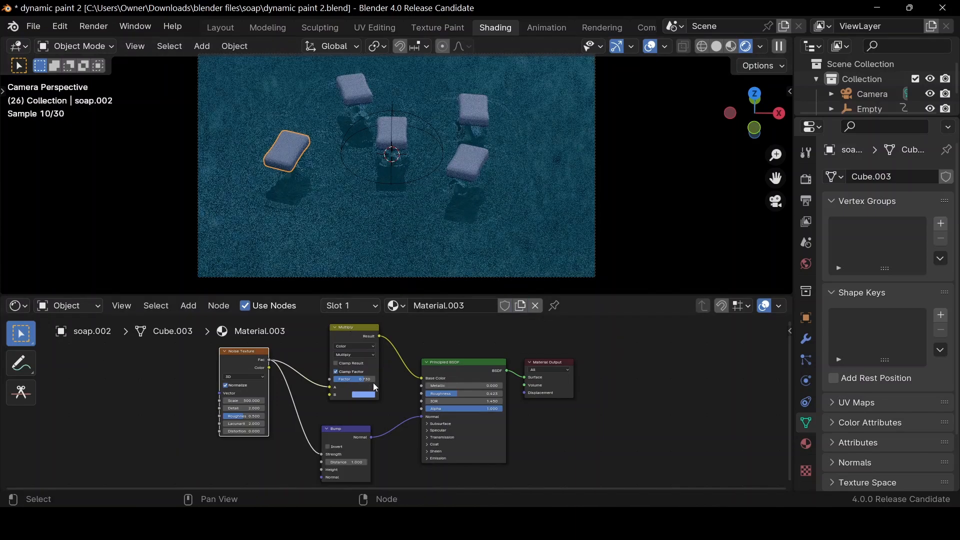
{"action": "left_click", "coordinate": [367, 396]}
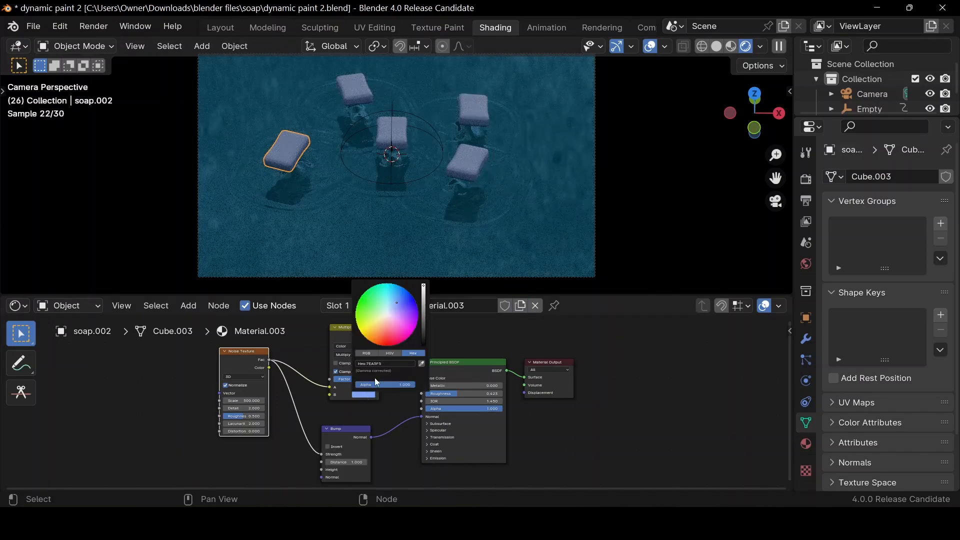
{"action": "left_click", "coordinate": [371, 307]}
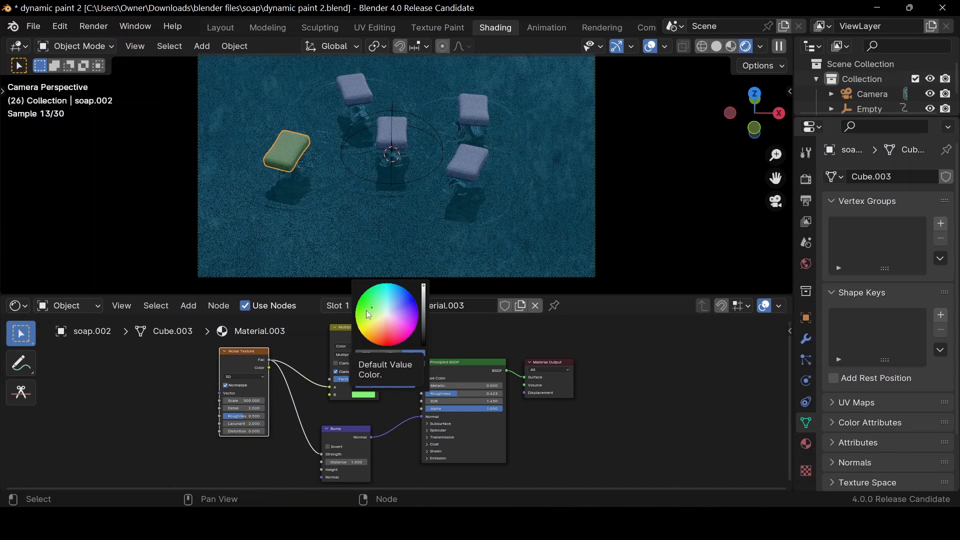
{"action": "left_click", "coordinate": [369, 314]}
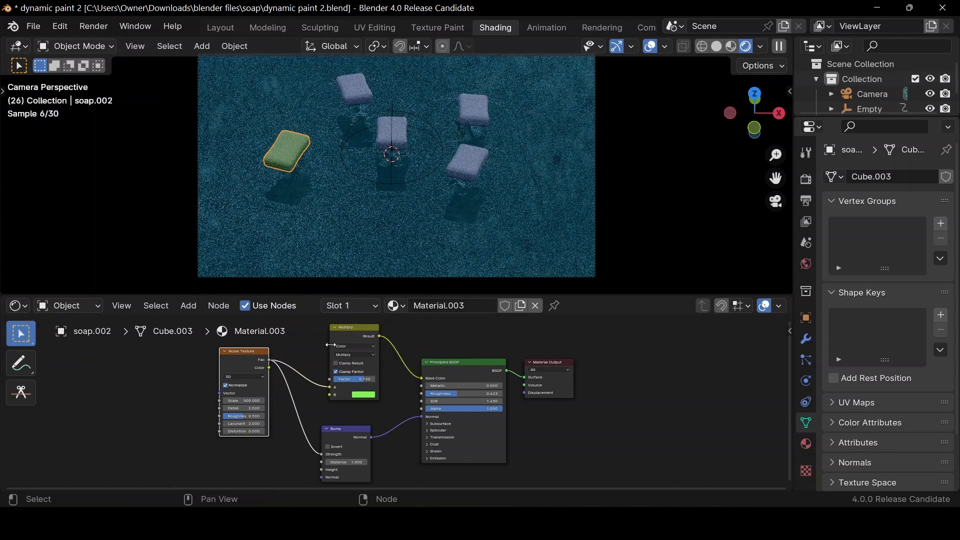
- Give soap.003 its own copy of the soap material and set the Multiply node's B color to yellow
{"action": "left_click", "coordinate": [358, 91]}
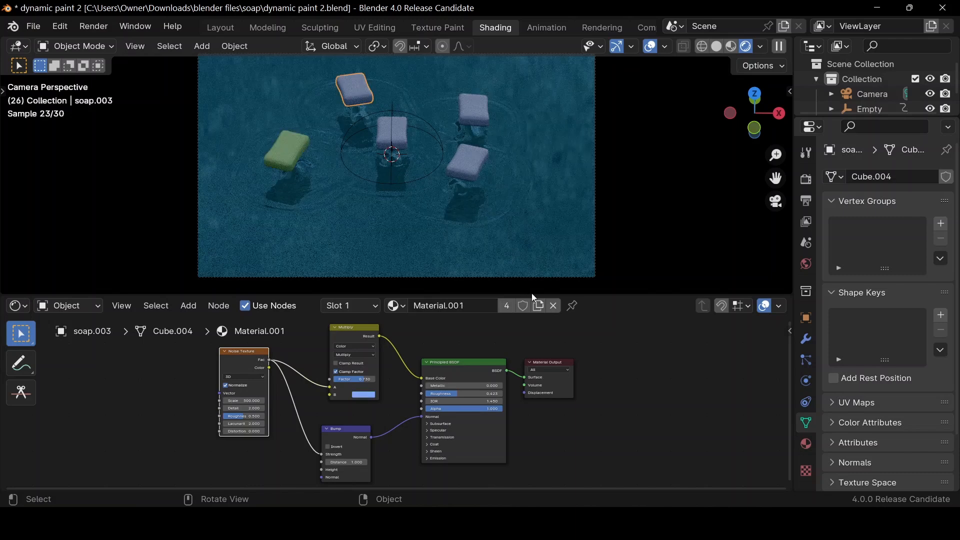
{"action": "left_click", "coordinate": [539, 306]}
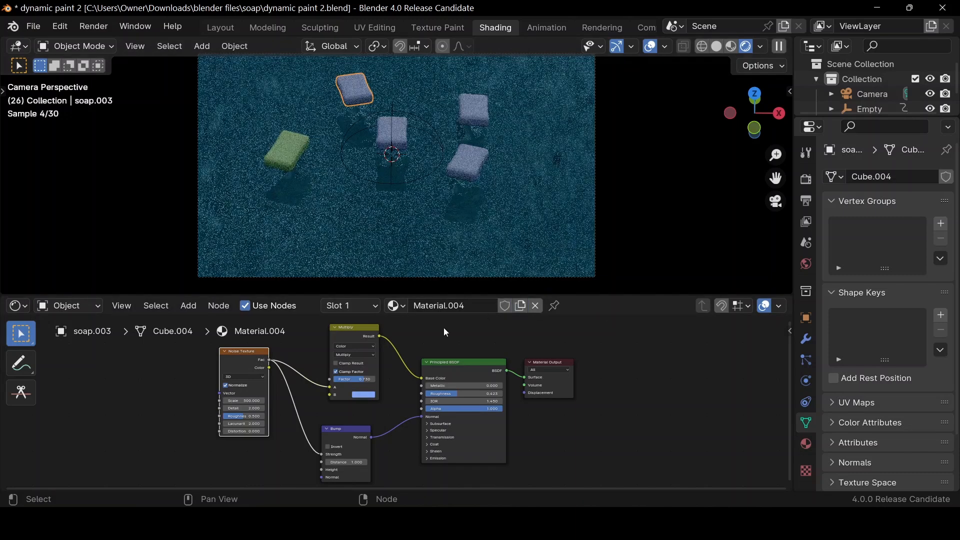
{"action": "left_click", "coordinate": [362, 396]}
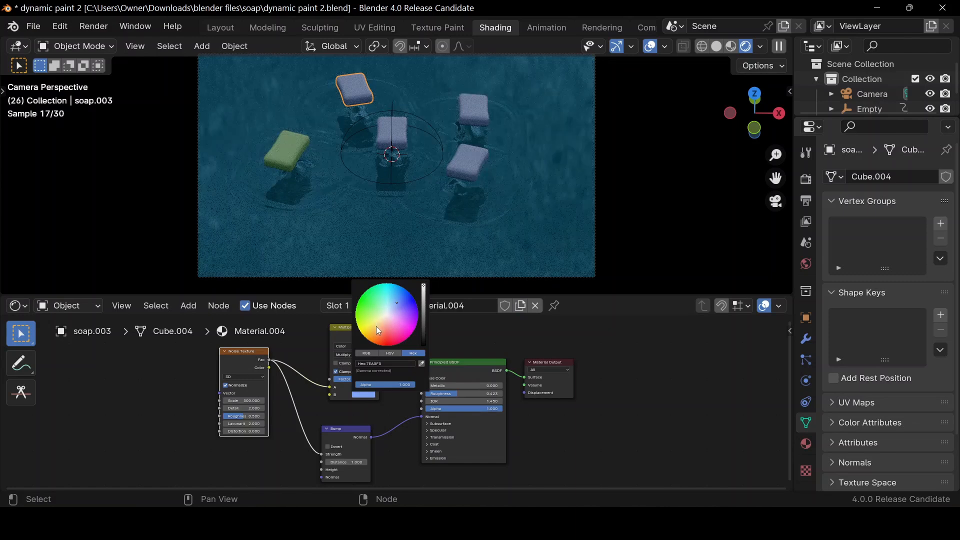
{"action": "left_click_drag", "start_coordinate": [364, 326], "coordinate": [362, 332]}
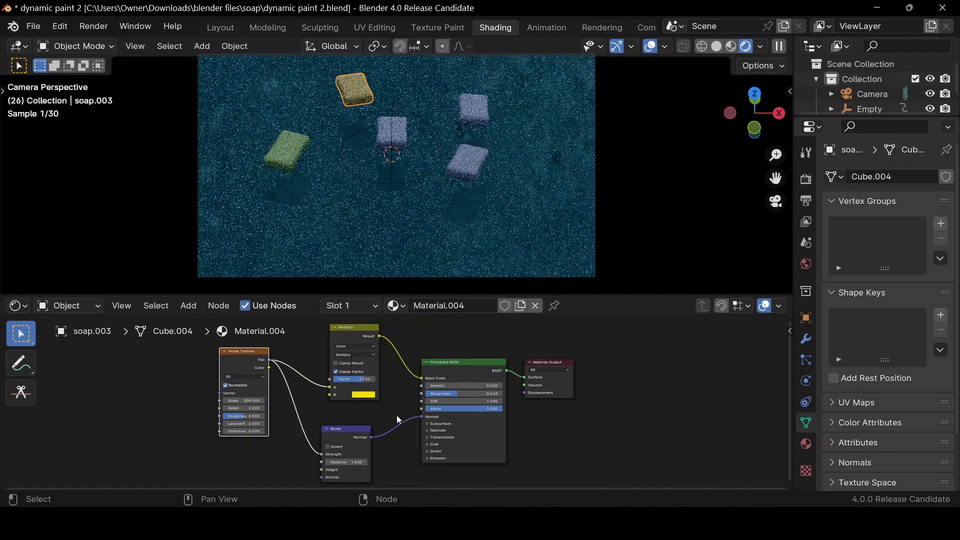
- Give soap.001 its own copy of the soap material and set the Multiply node's B color to red
{"action": "left_click", "coordinate": [476, 110]}
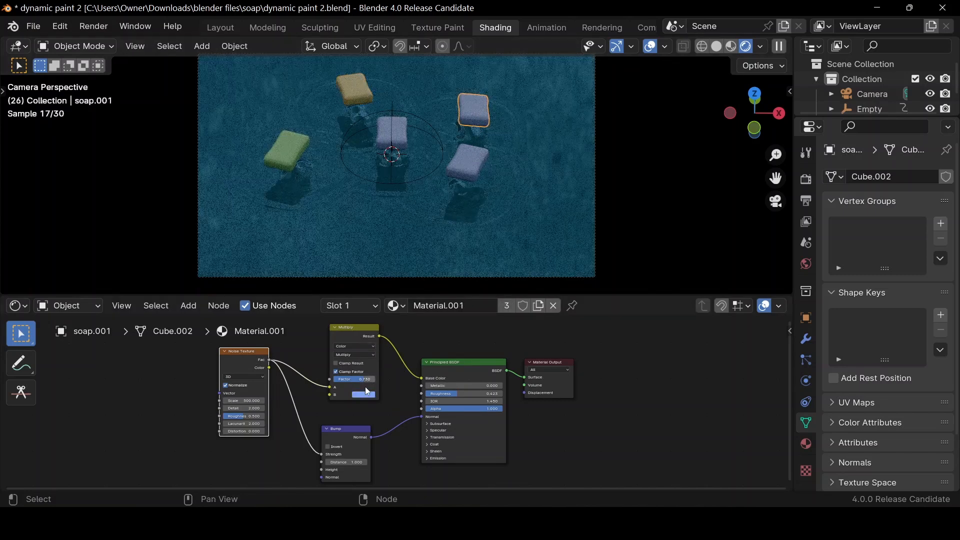
{"action": "left_click", "coordinate": [539, 312]}
{"action": "left_click", "coordinate": [363, 395]}
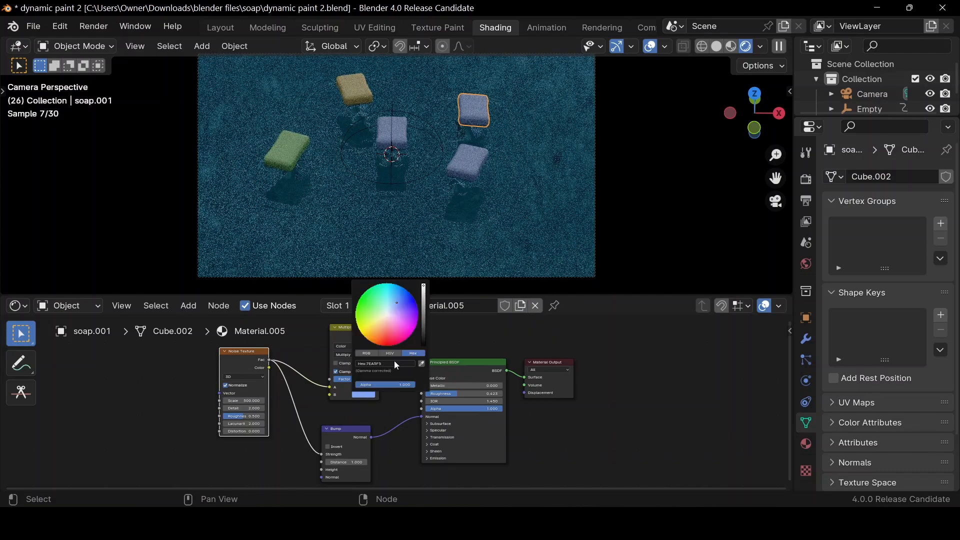
{"action": "left_click", "coordinate": [389, 344]}
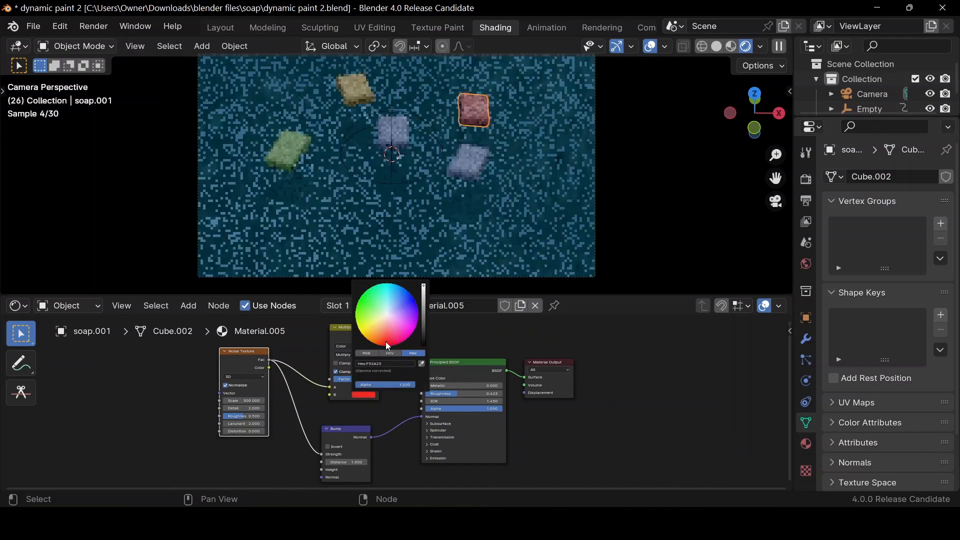
- Give soap.004 its own copy of the soap material and set the Multiply node's B color to magenta-purple
{"action": "left_click", "coordinate": [472, 196]}
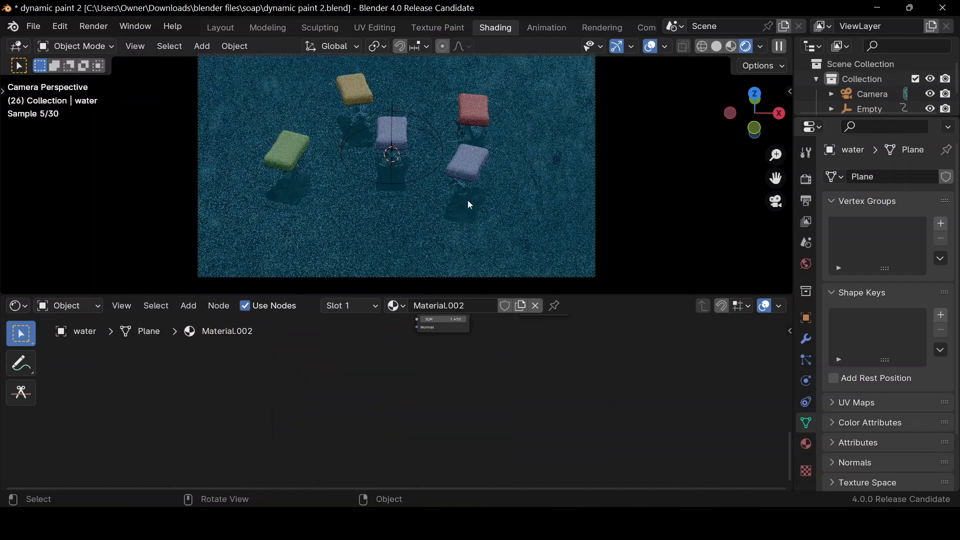
{"action": "left_click", "coordinate": [475, 159]}
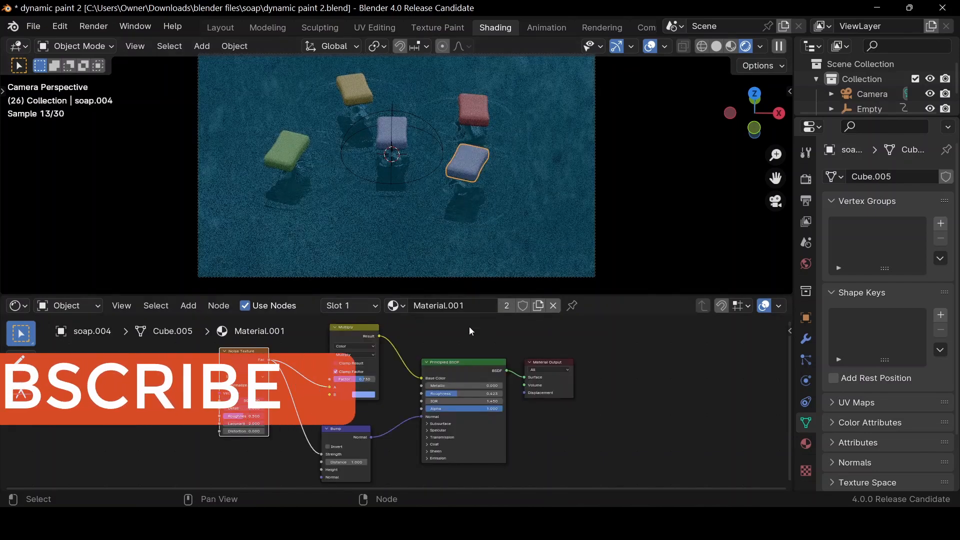
{"action": "left_click", "coordinate": [538, 305]}
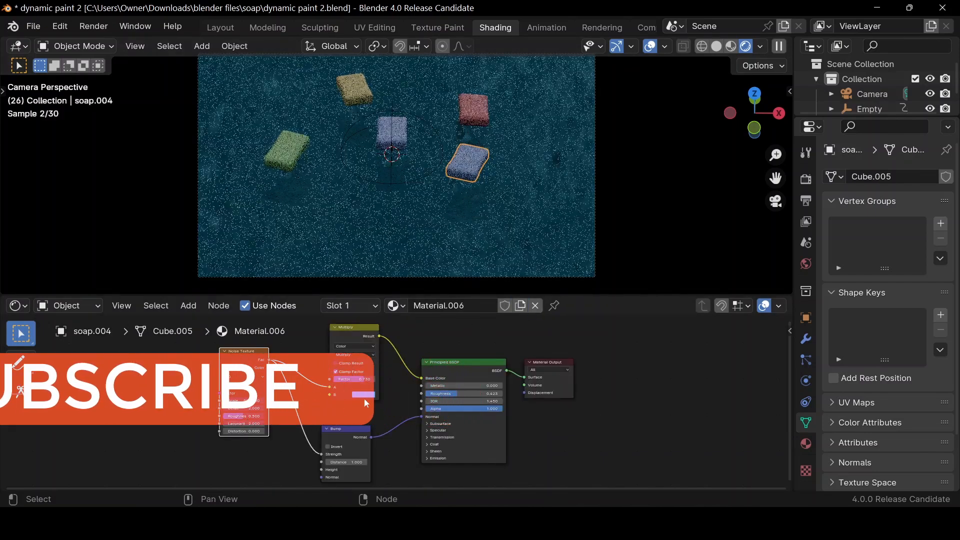
{"action": "left_click", "coordinate": [363, 395]}
{"action": "left_click", "coordinate": [363, 395]}
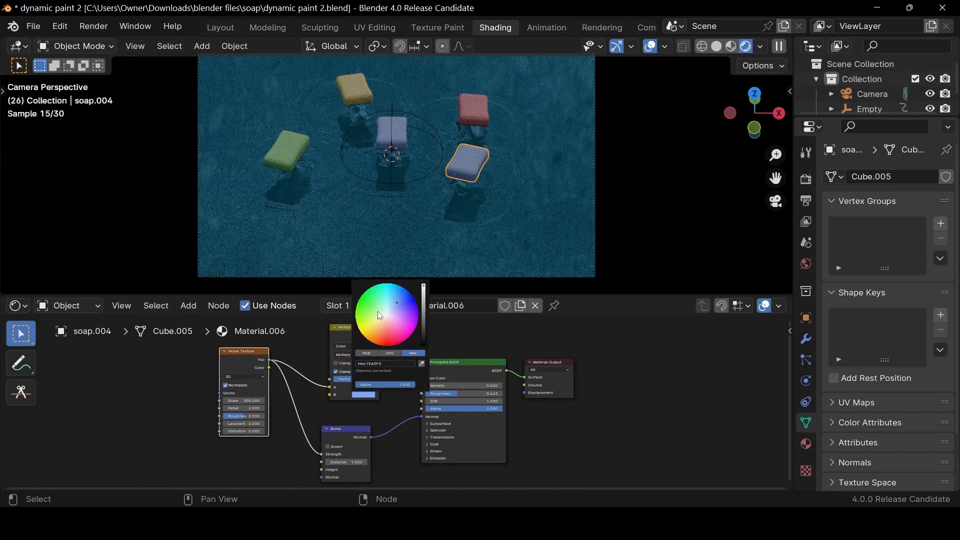
{"action": "left_click_drag", "start_coordinate": [391, 307], "coordinate": [417, 322]}
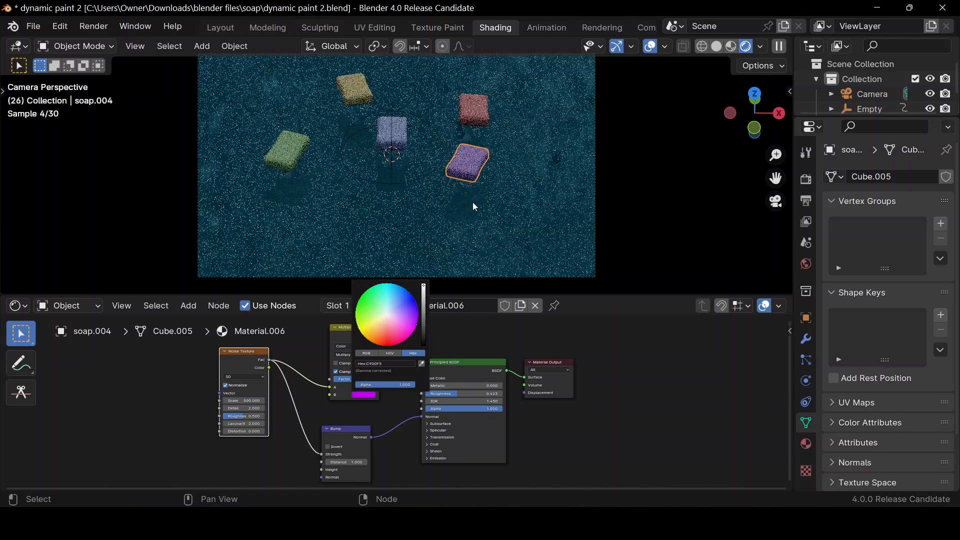
{"action": "left_click", "coordinate": [475, 128]}
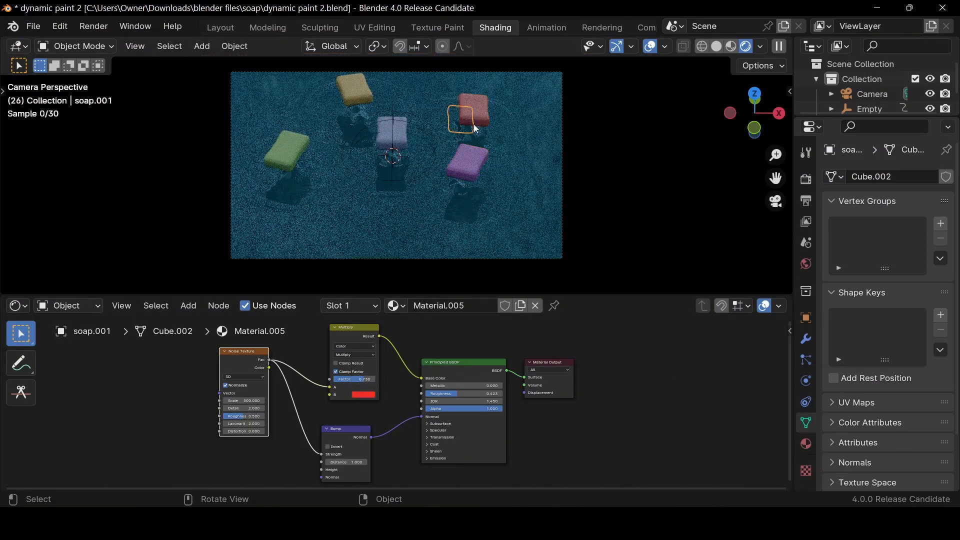
- Move the purple soap bar about 0.4 m, mainly along the positive X direction
{"action": "left_click", "coordinate": [461, 173]}
{"action": "key", "text": "g"}
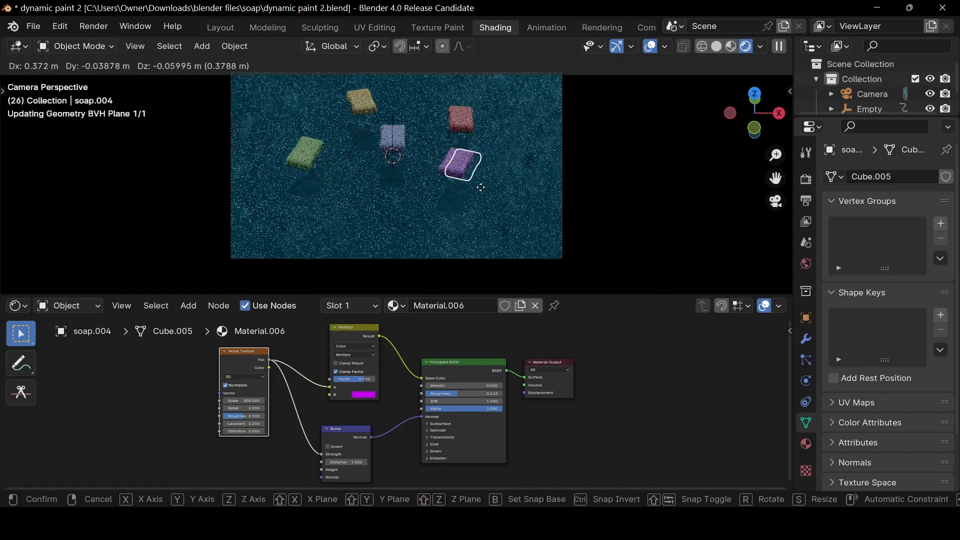
{"action": "left_click", "coordinate": [482, 188]}
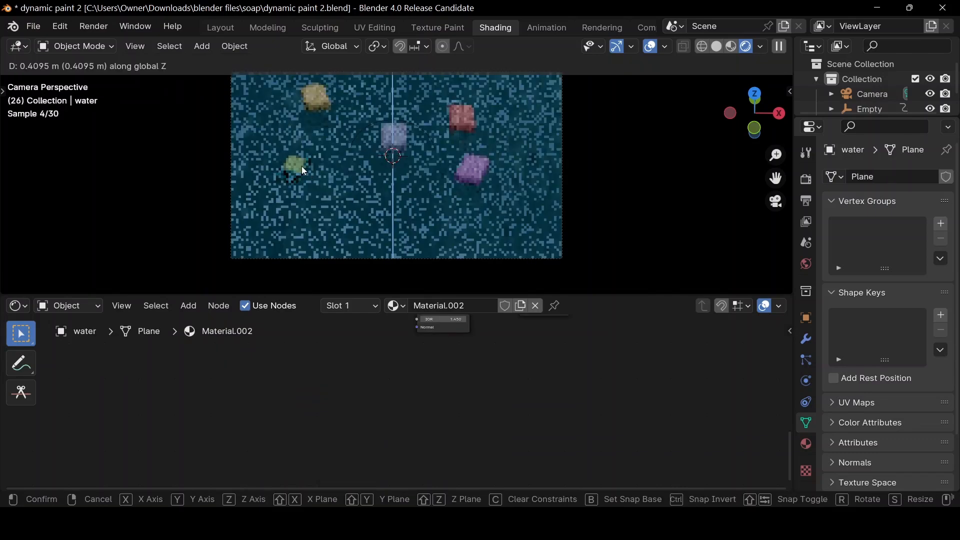
- Raise the green soap bar about 0.29 m along the Z axis
{"action": "right_click", "coordinate": [301, 169]}
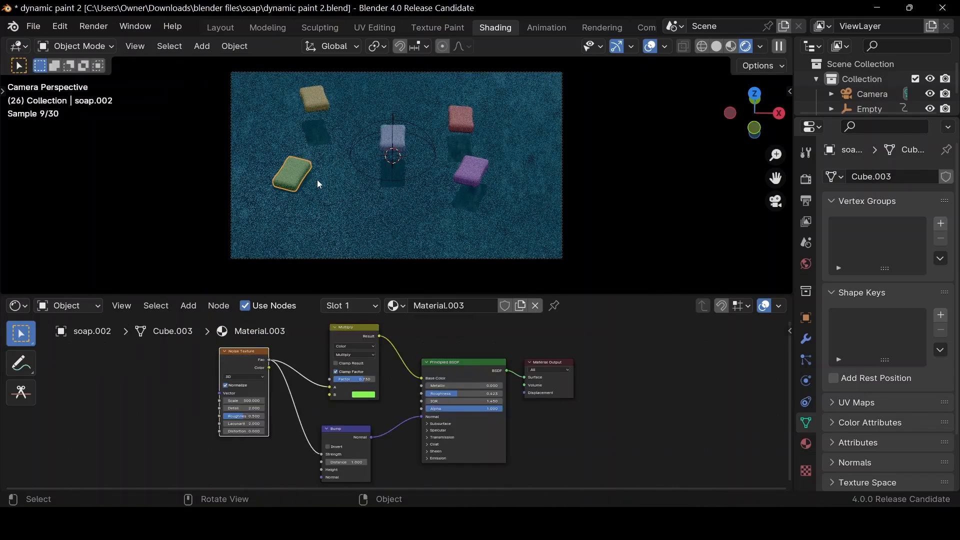
{"action": "key", "text": "g"}
{"action": "key", "text": "z"}
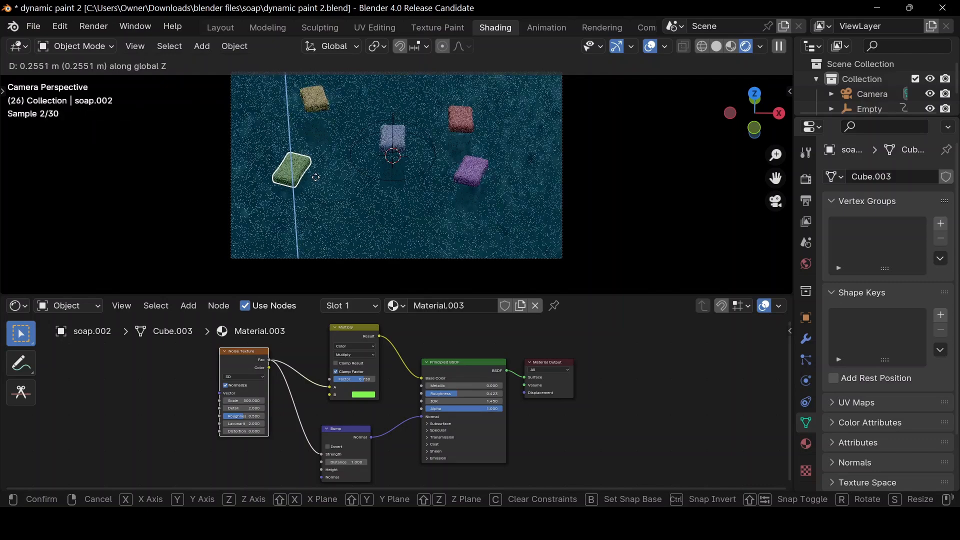
{"action": "left_click", "coordinate": [315, 178]}
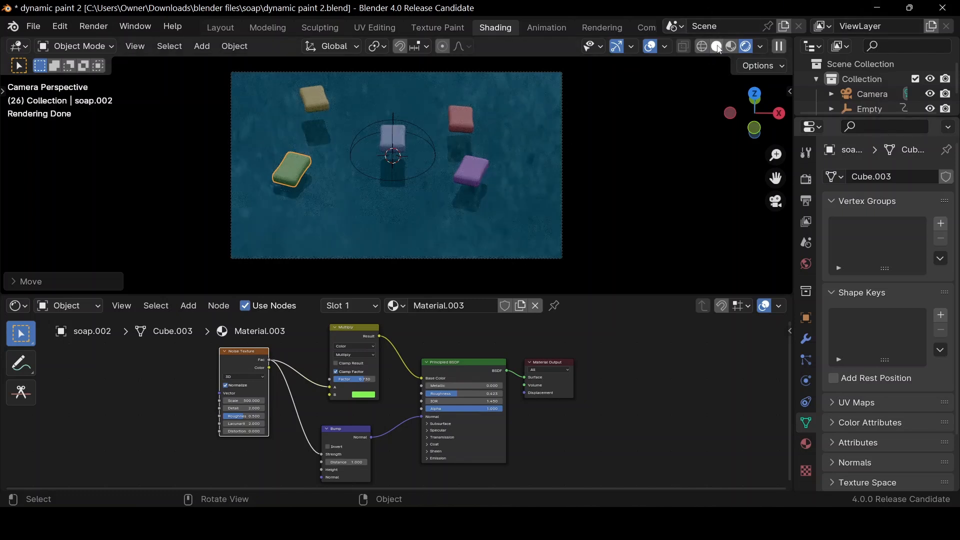
- Add an area light to the scene and raise it about 9 m above the water along the Z axis
{"action": "key", "text": "z"}
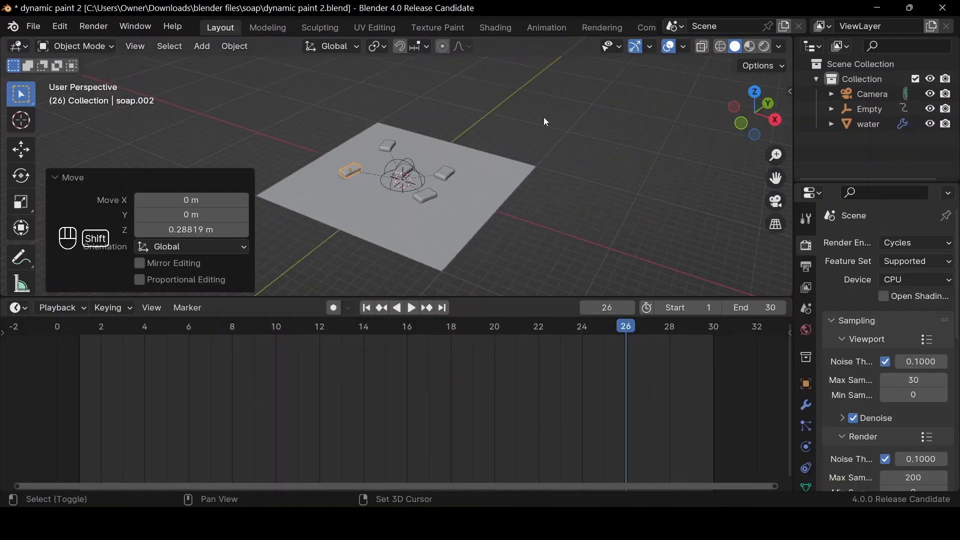
{"action": "key", "text": "shift+a"}
{"action": "mouse_move", "coordinate": [503, 232]}
{"action": "mouse_move", "coordinate": [509, 254]}
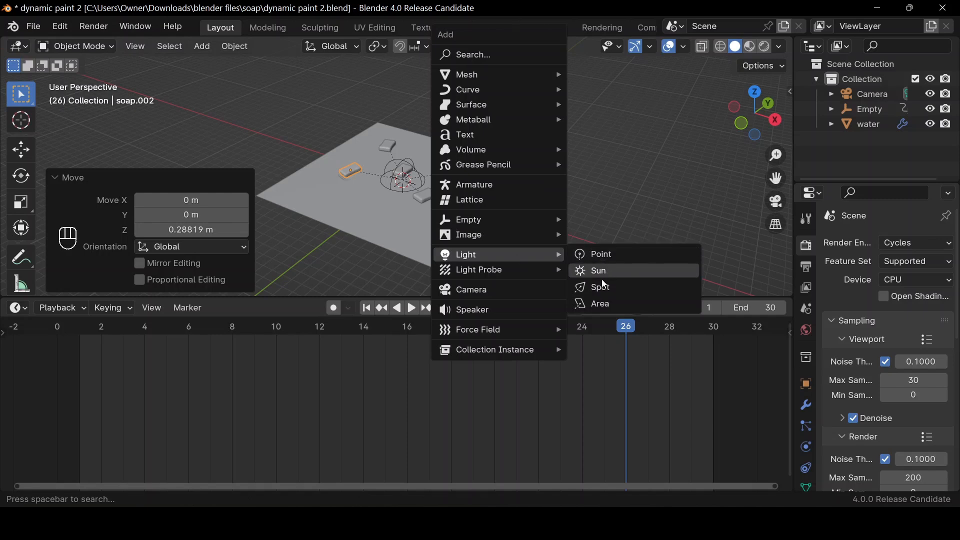
{"action": "left_click", "coordinate": [610, 307]}
{"action": "key", "text": "g"}
{"action": "key", "text": "z"}
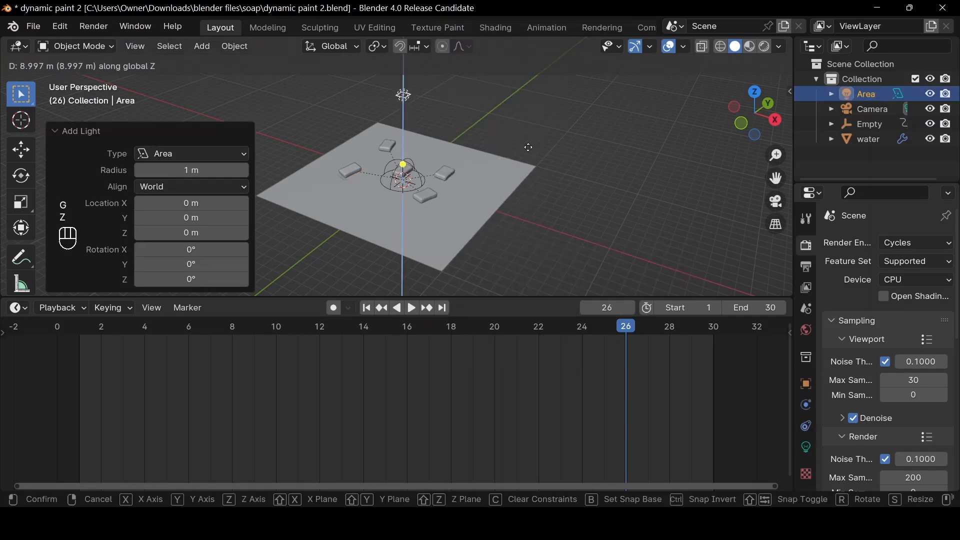
{"action": "left_click", "coordinate": [528, 147]}
- Scale the area light up to a size of about 10.5 m and set its power to 100 W
{"action": "key", "text": "s"}
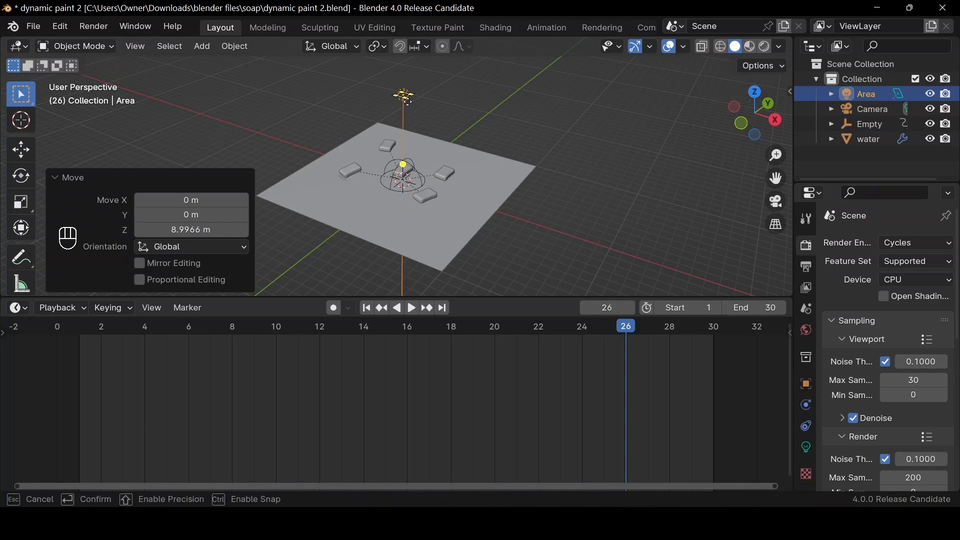
{"action": "left_click", "coordinate": [447, 127]}
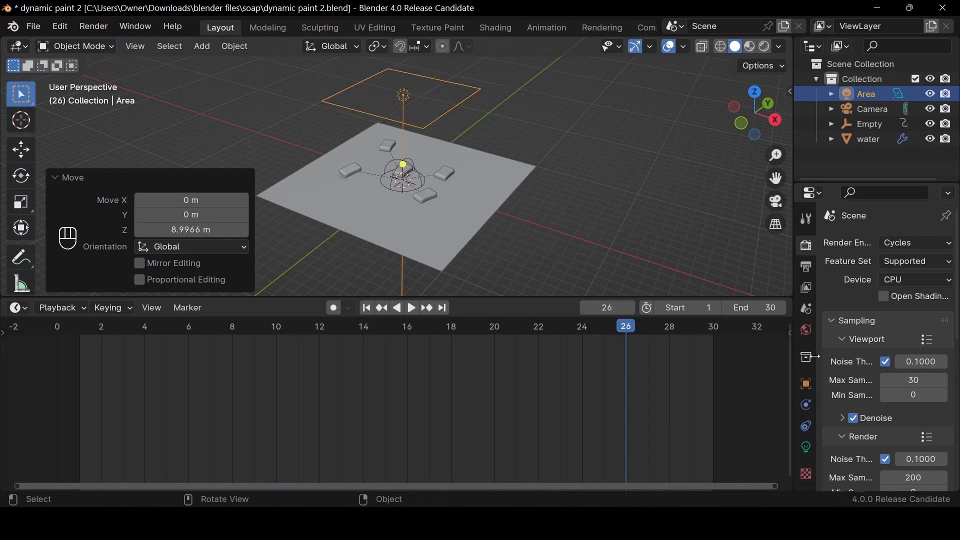
{"action": "left_click", "coordinate": [805, 446]}
{"action": "left_click", "coordinate": [903, 345]}
{"action": "type", "text": "100"}
{"action": "key", "text": "Return"}
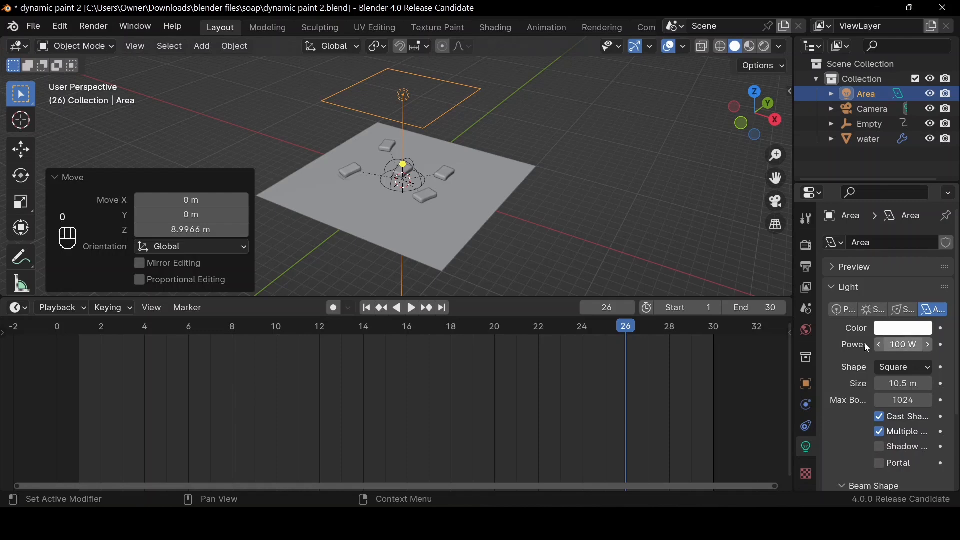
- Show the lit scene through the camera in rendered viewport shading
{"action": "left_click", "coordinate": [777, 202]}
{"action": "left_click", "coordinate": [776, 202]}
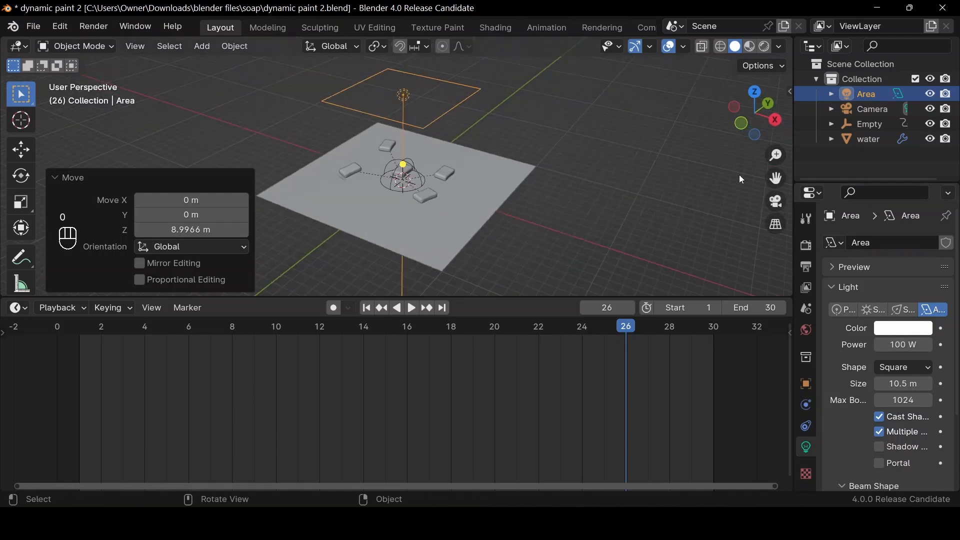
{"action": "left_click", "coordinate": [776, 203]}
{"action": "left_click", "coordinate": [764, 46]}
{"action": "left_click", "coordinate": [767, 47]}
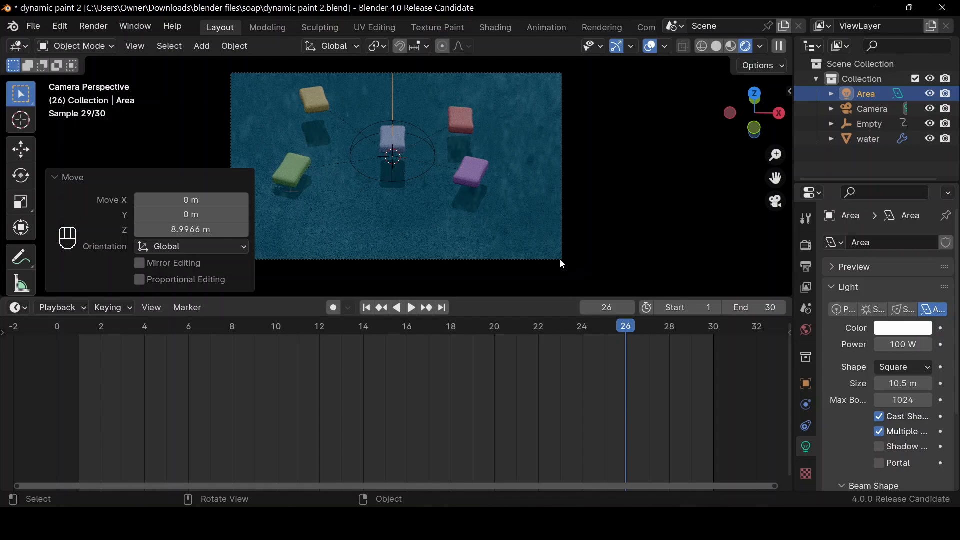
- Lower the area light about 0.55 m along the Z axis and save the file
{"action": "key", "text": "g"}
{"action": "key", "text": "z"}
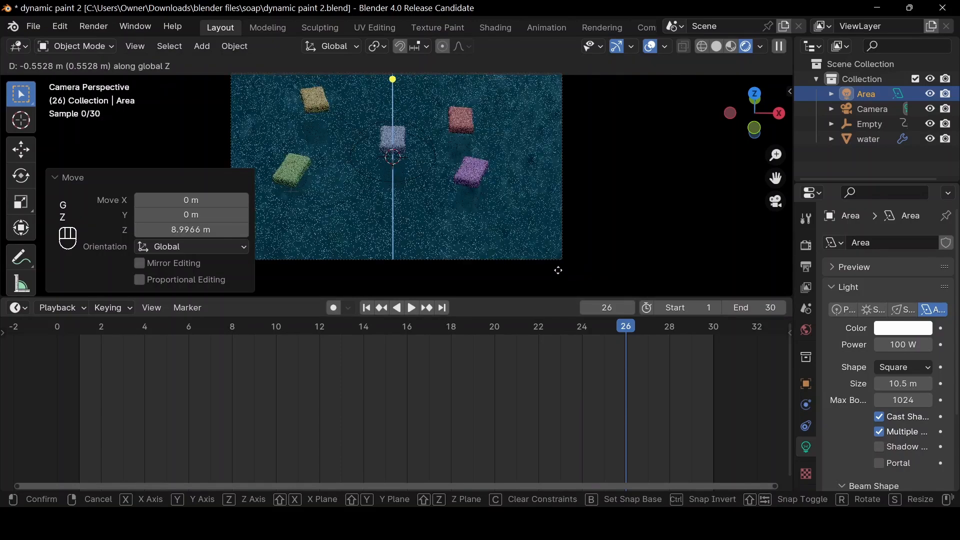
{"action": "left_click", "coordinate": [558, 270]}
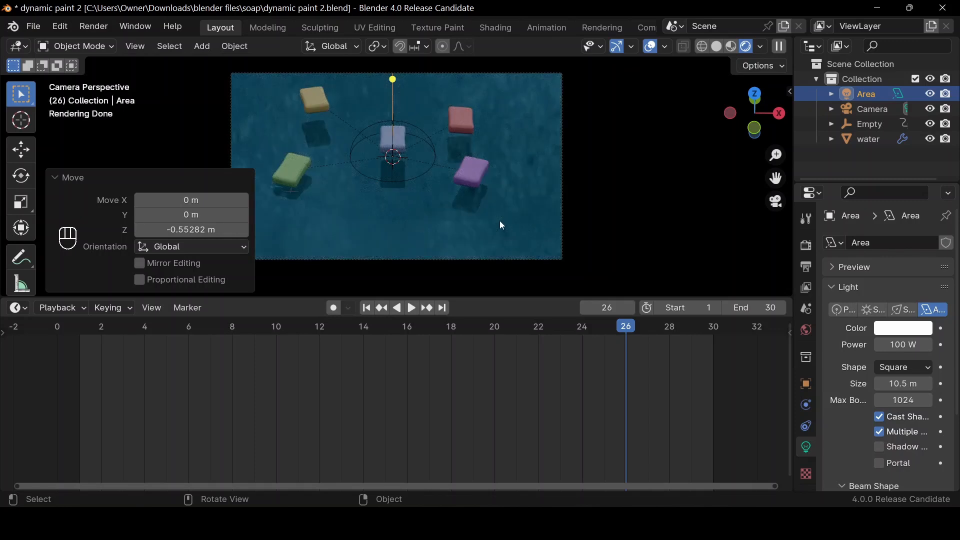
{"action": "key", "text": "ctrl+s"}
- Choose the AgX view transform and the Punchy look in the render color management, and review the sampling settings
{"action": "scroll", "coordinate": [835, 310], "scroll_direction": "down", "scroll_amount": 5}
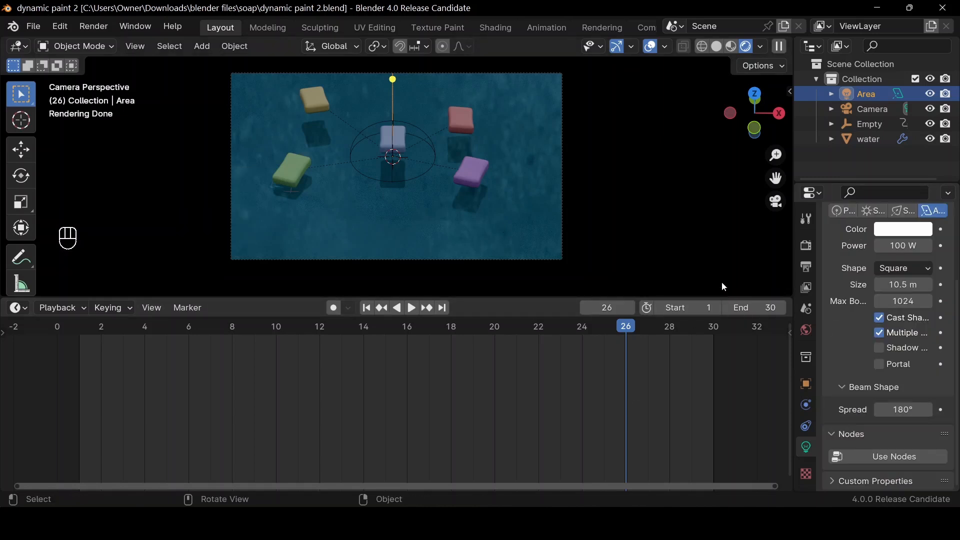
{"action": "left_click", "coordinate": [806, 245]}
{"action": "scroll", "coordinate": [895, 320], "scroll_direction": "down", "scroll_amount": 2}
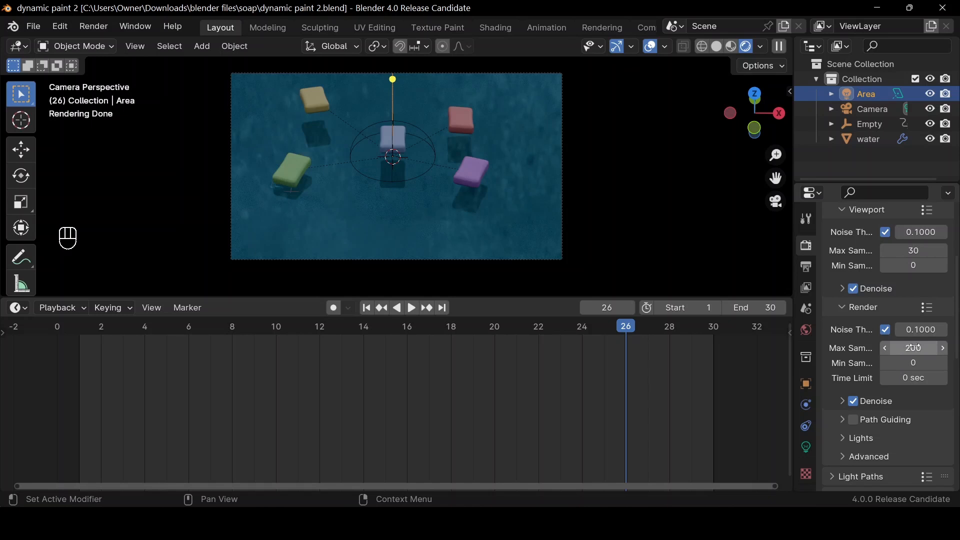
{"action": "scroll", "coordinate": [891, 442], "scroll_direction": "down", "scroll_amount": 10}
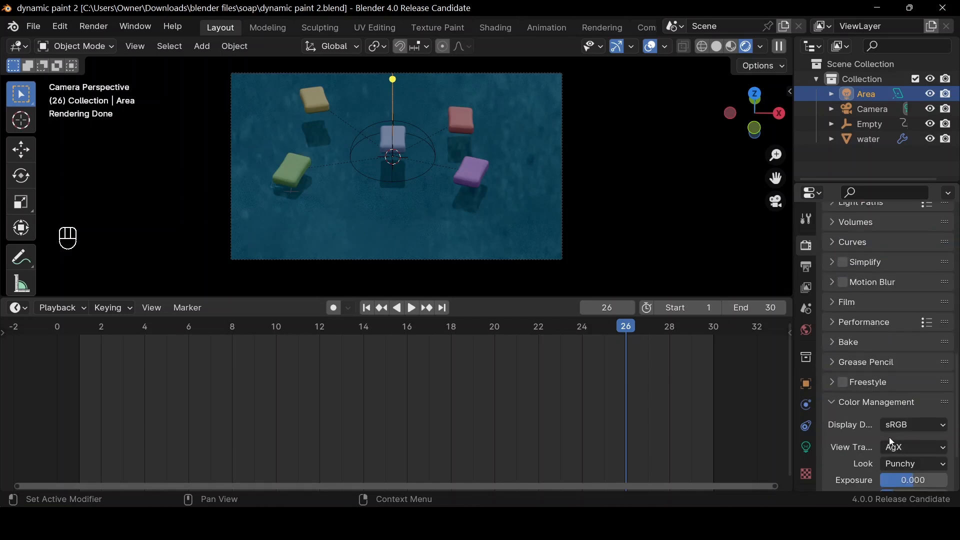
{"action": "left_click", "coordinate": [904, 448]}
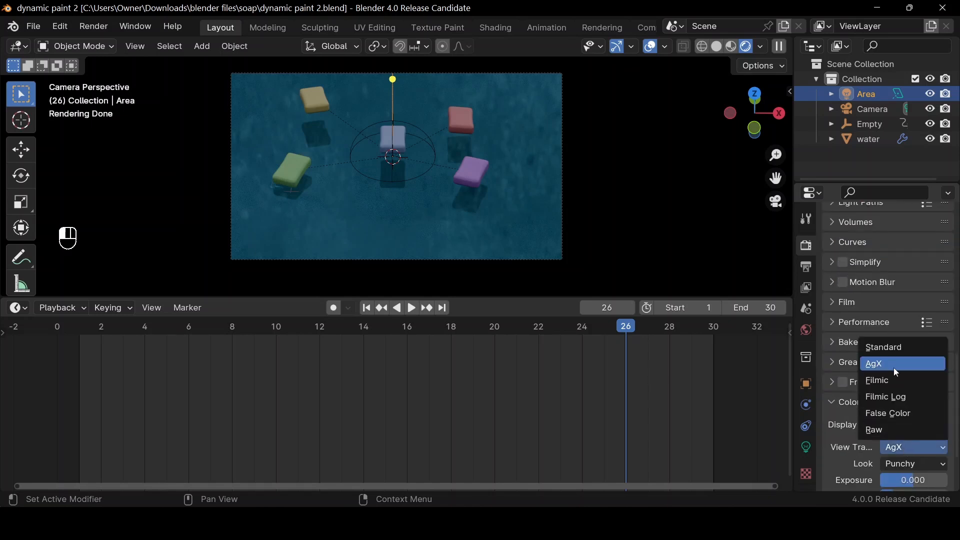
{"action": "left_click", "coordinate": [889, 361]}
{"action": "left_click", "coordinate": [899, 464]}
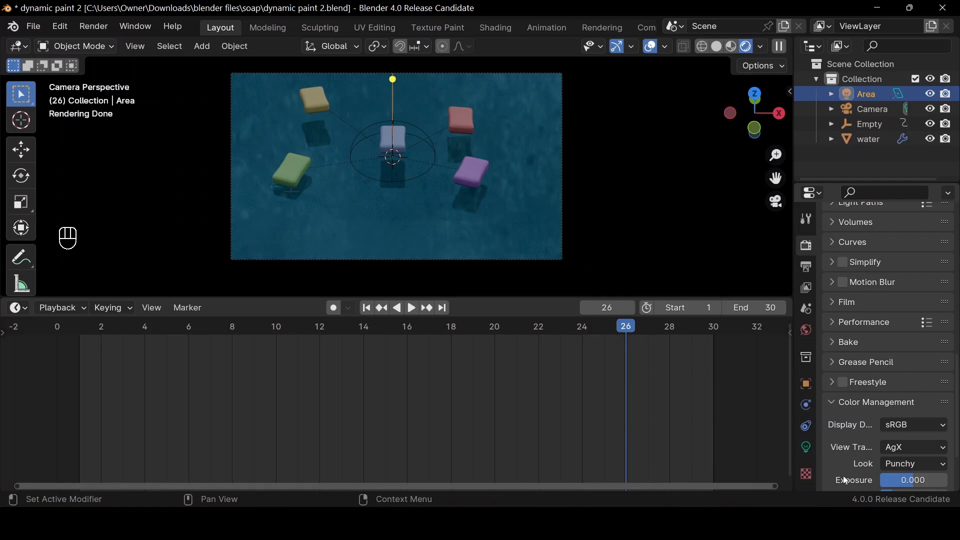
{"action": "scroll", "coordinate": [843, 475], "scroll_direction": "down", "scroll_amount": 4}
{"action": "scroll", "coordinate": [888, 448], "scroll_direction": "up", "scroll_amount": 20}
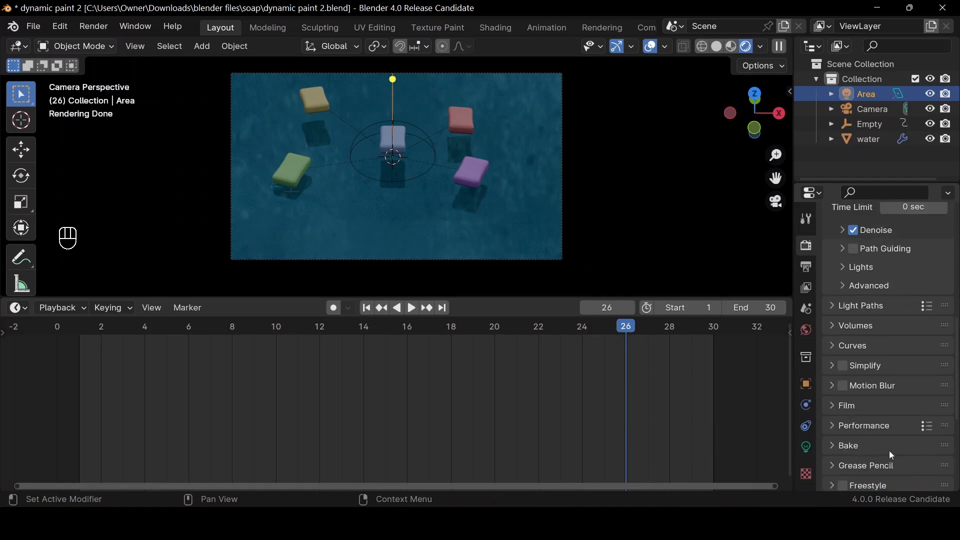
{"action": "scroll", "coordinate": [887, 448], "scroll_direction": "up", "scroll_amount": 6}
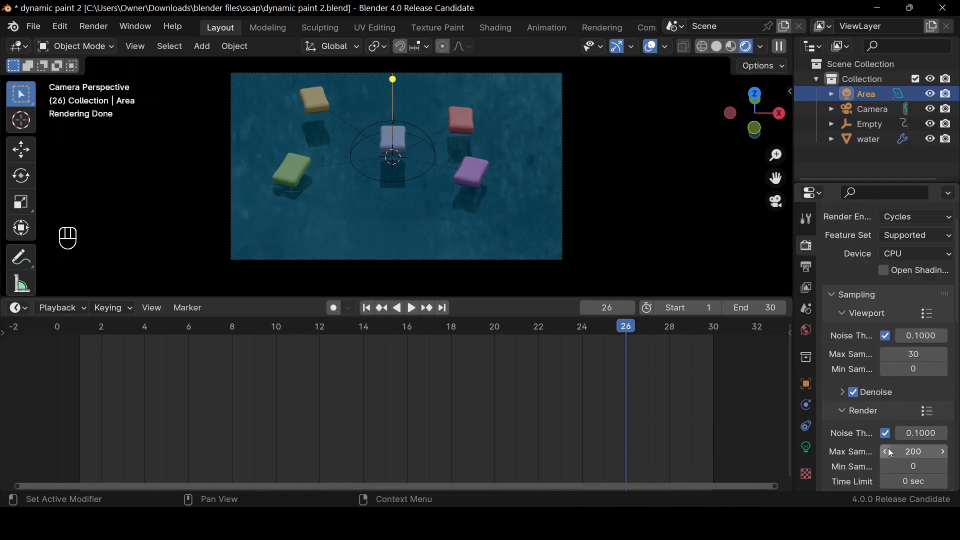